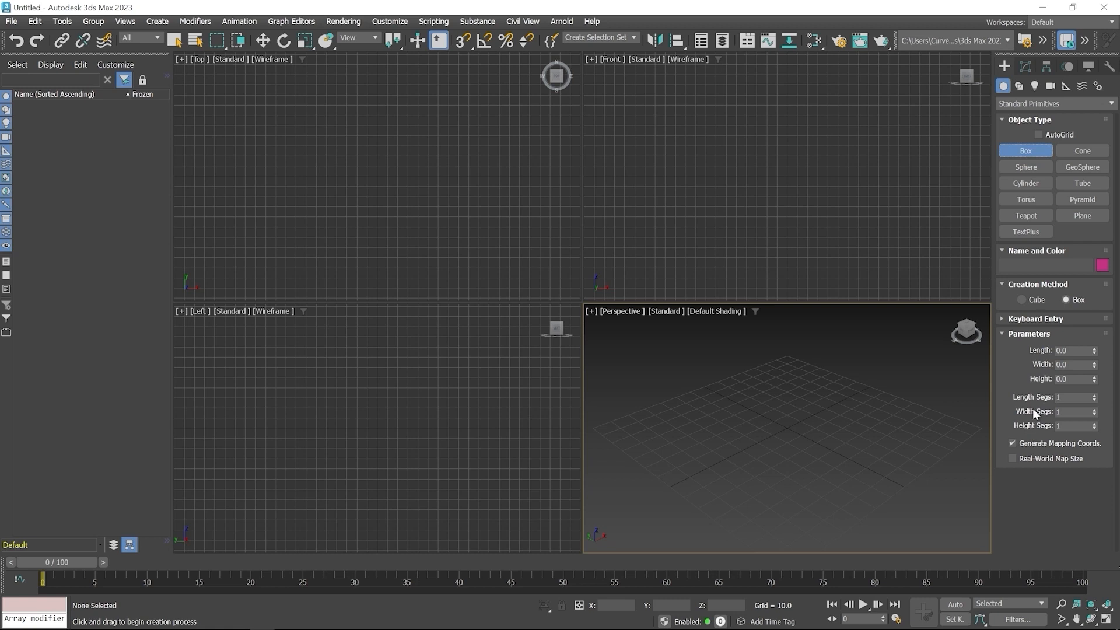
left_click(1024, 319)
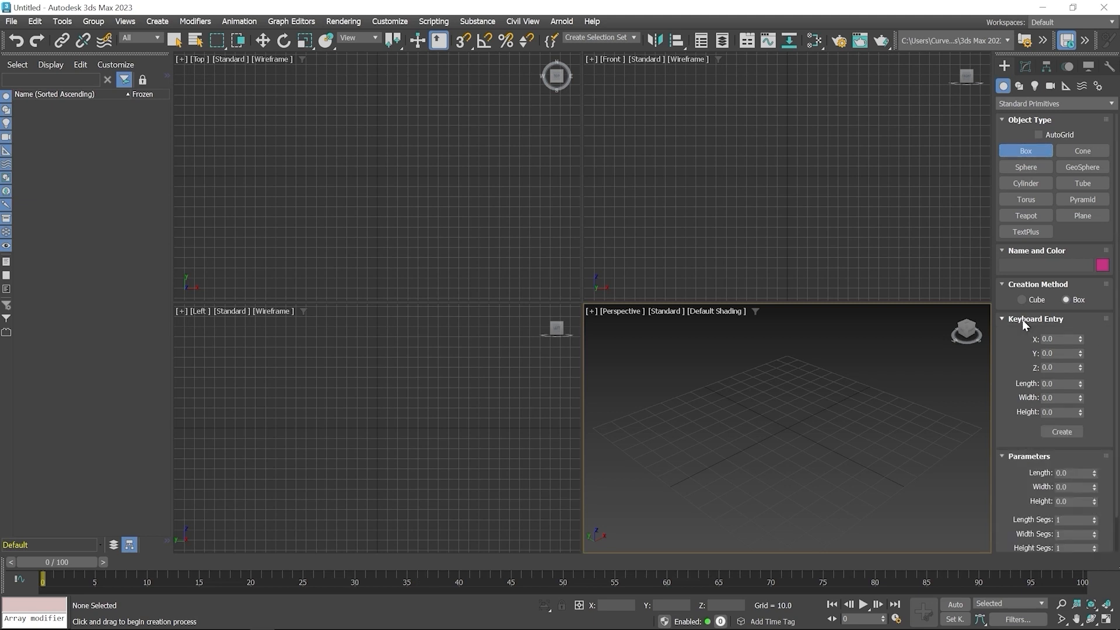
left_click(1022, 320)
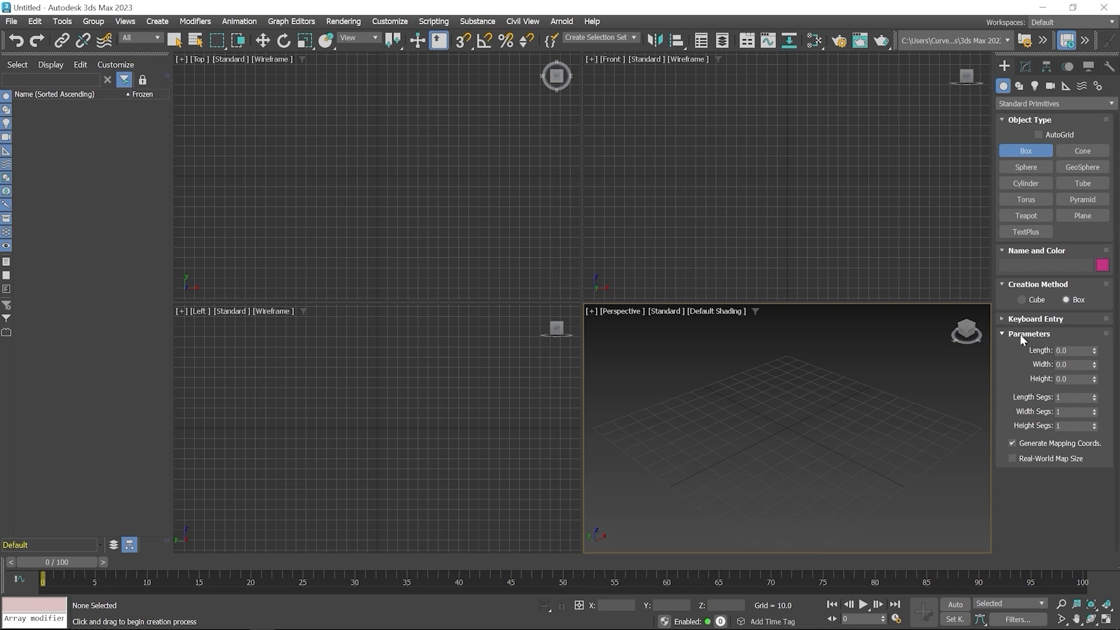
left_click(1020, 335)
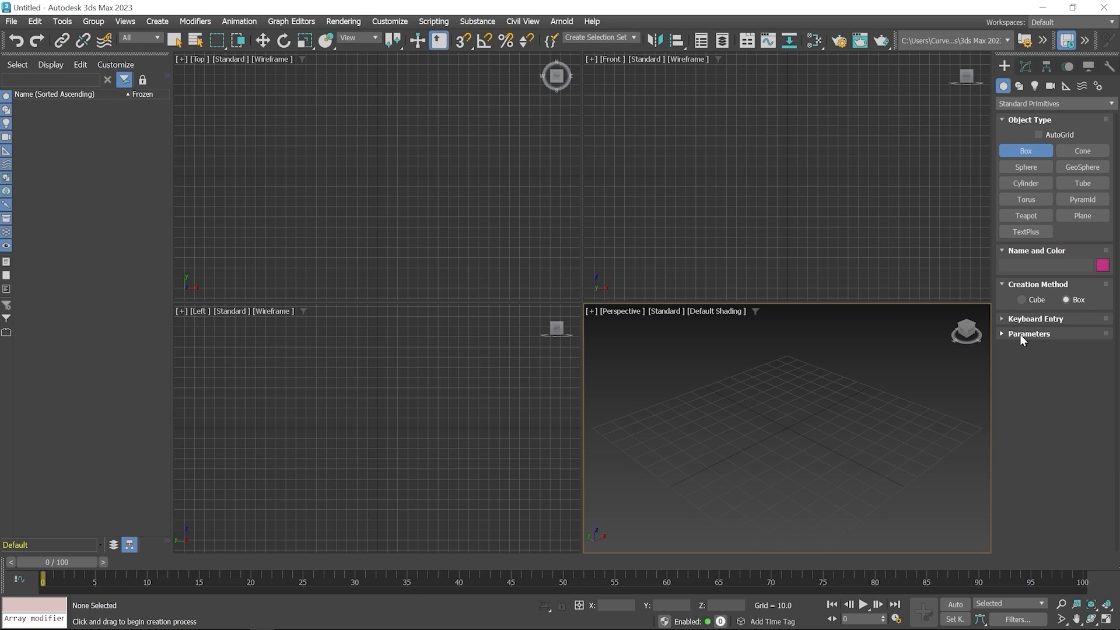
left_click(1020, 335)
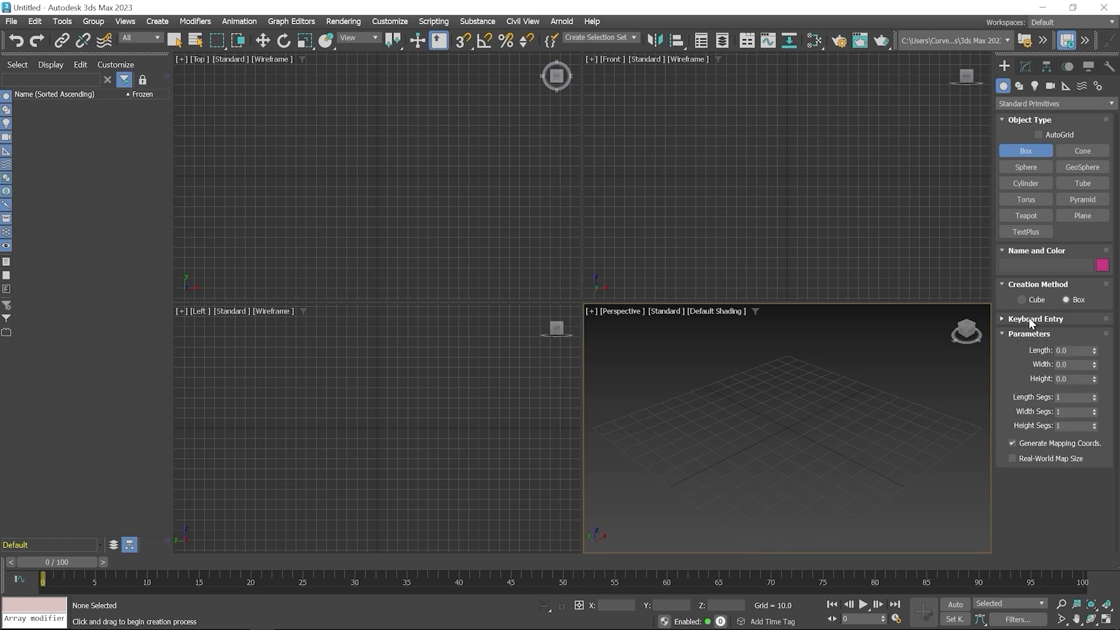
- Create a box at the origin by keyboard entry with length, width and height of 12
left_click(1029, 322)
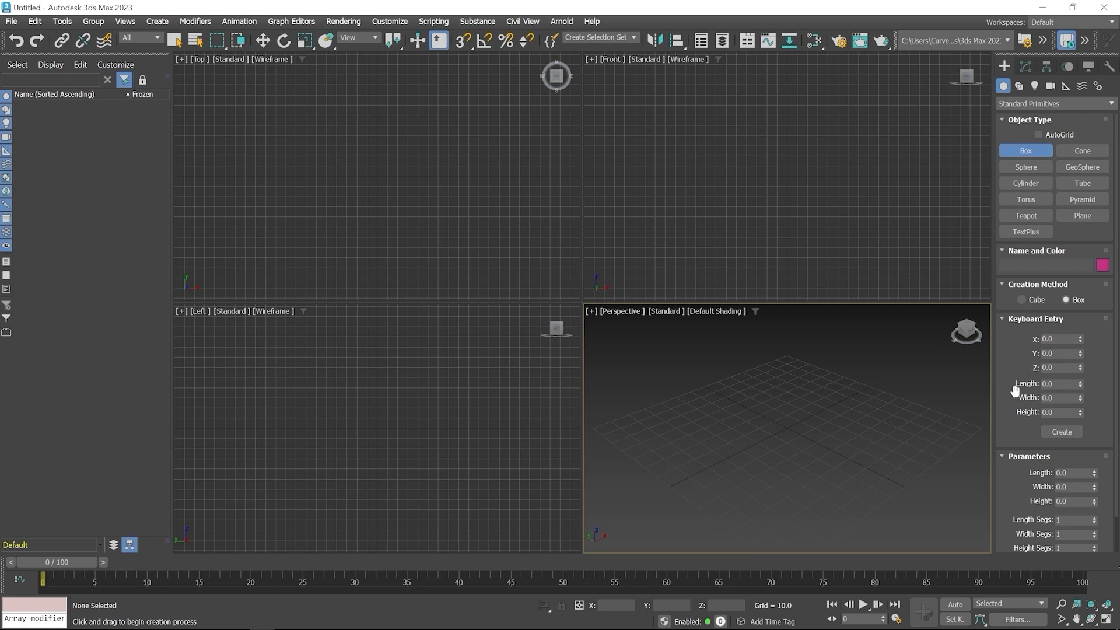
left_click(1061, 384)
type("12")
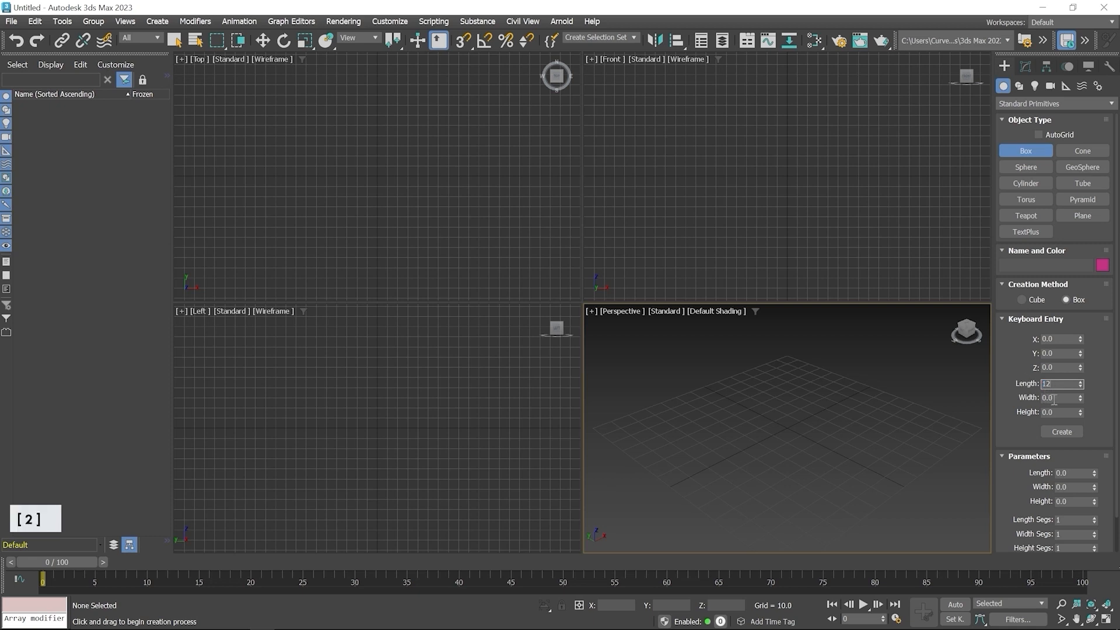
key("Tab")
type("12")
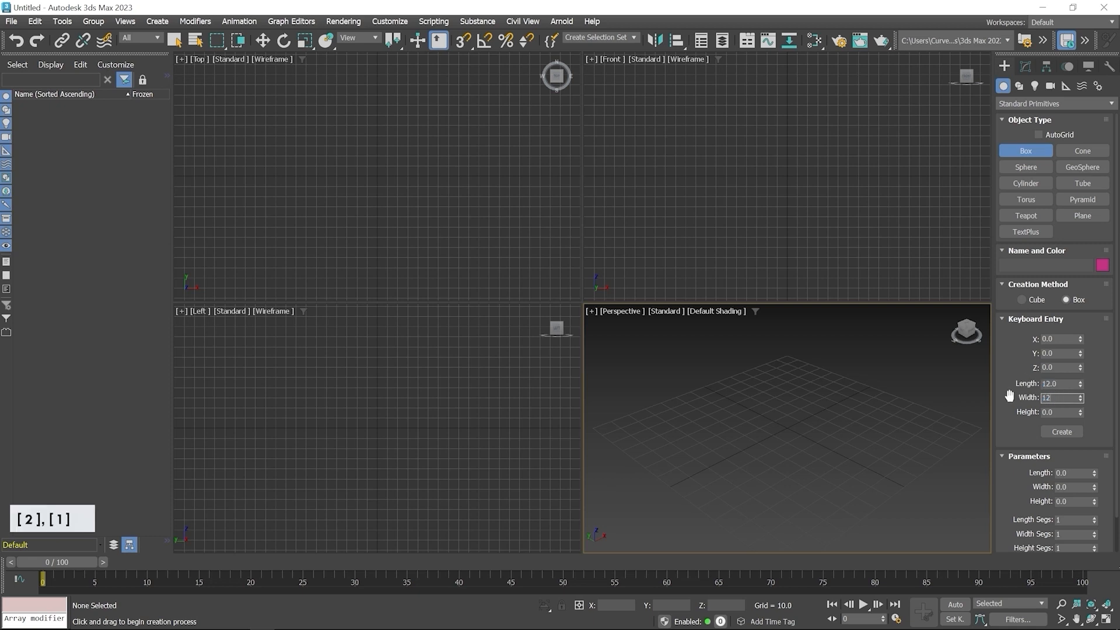
key("Tab")
type("12")
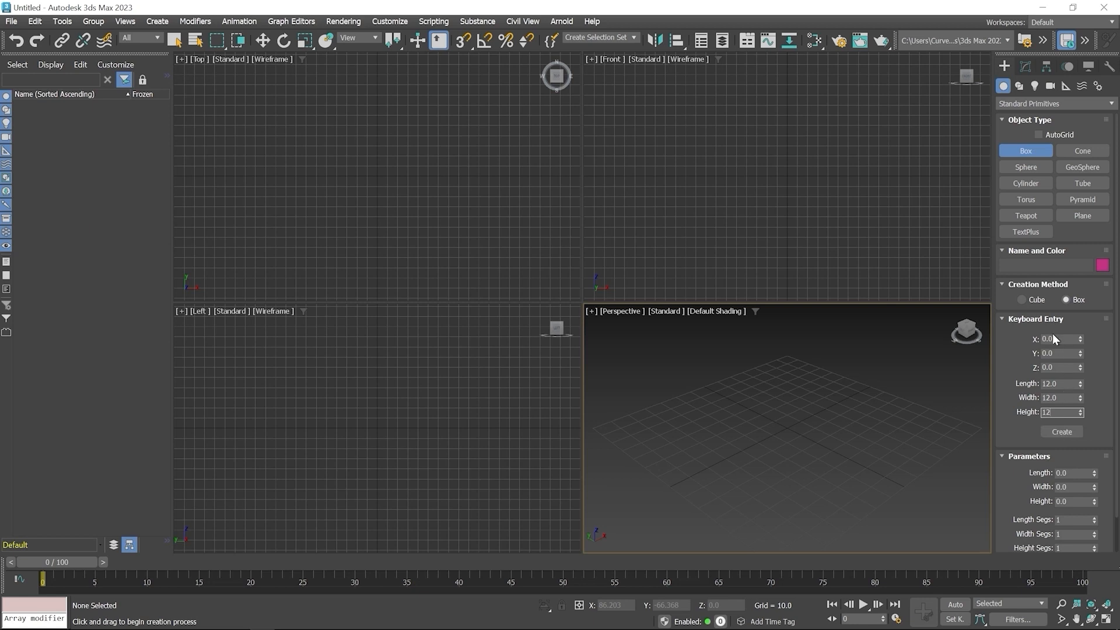
left_click(1062, 432)
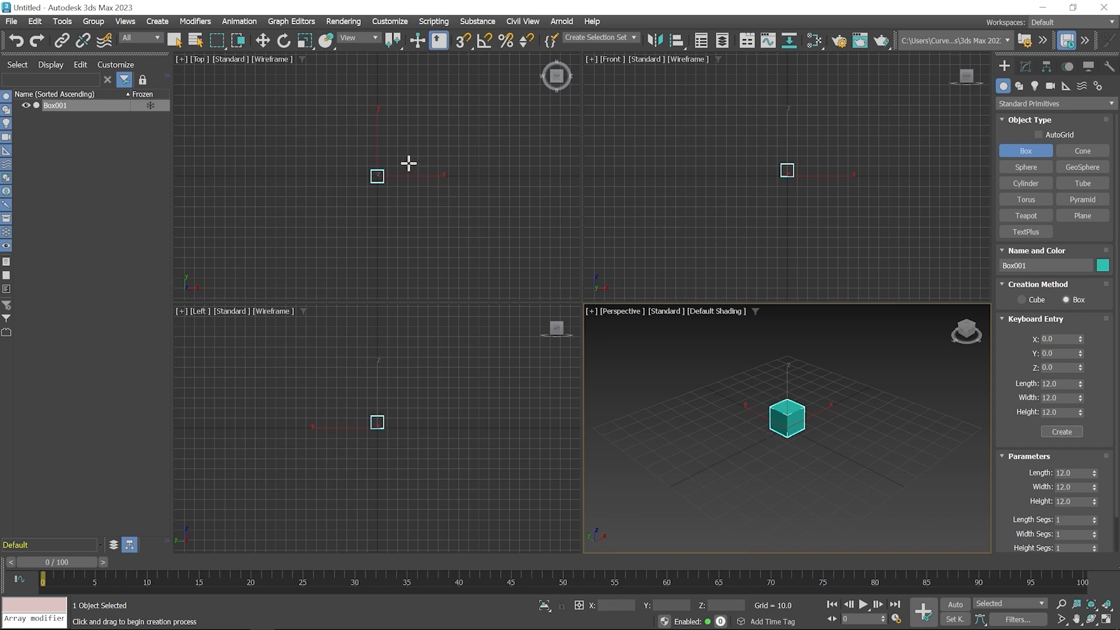
- Draw a second box beside the first in the Top view, about 21.5 long, 18.5 wide and 28.4 high
left_click_drag(407, 165, 426, 186)
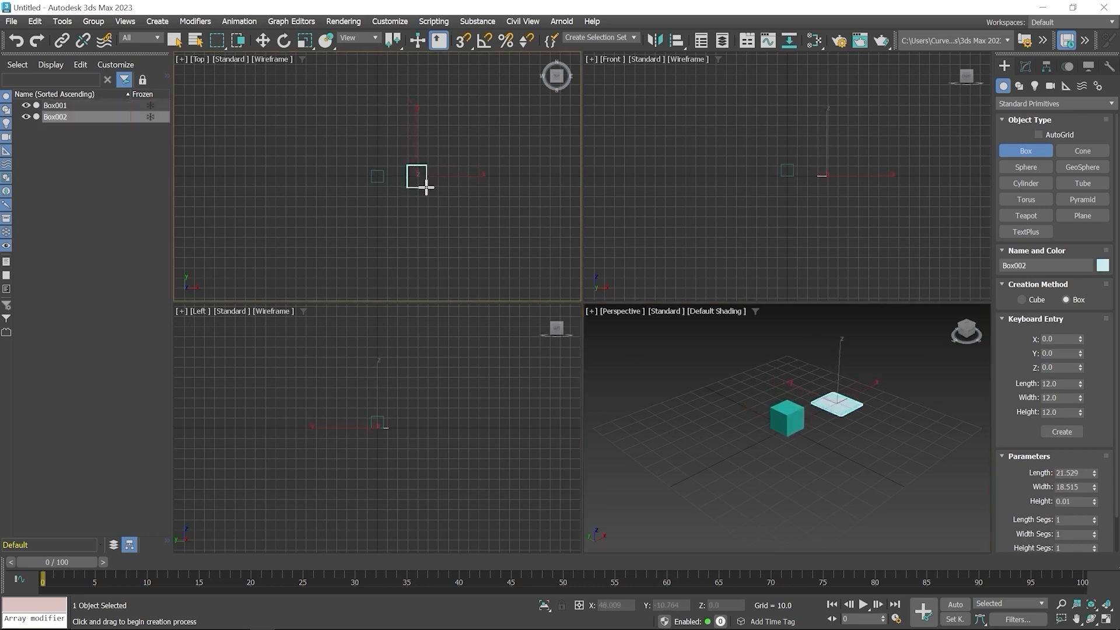
left_click(428, 159)
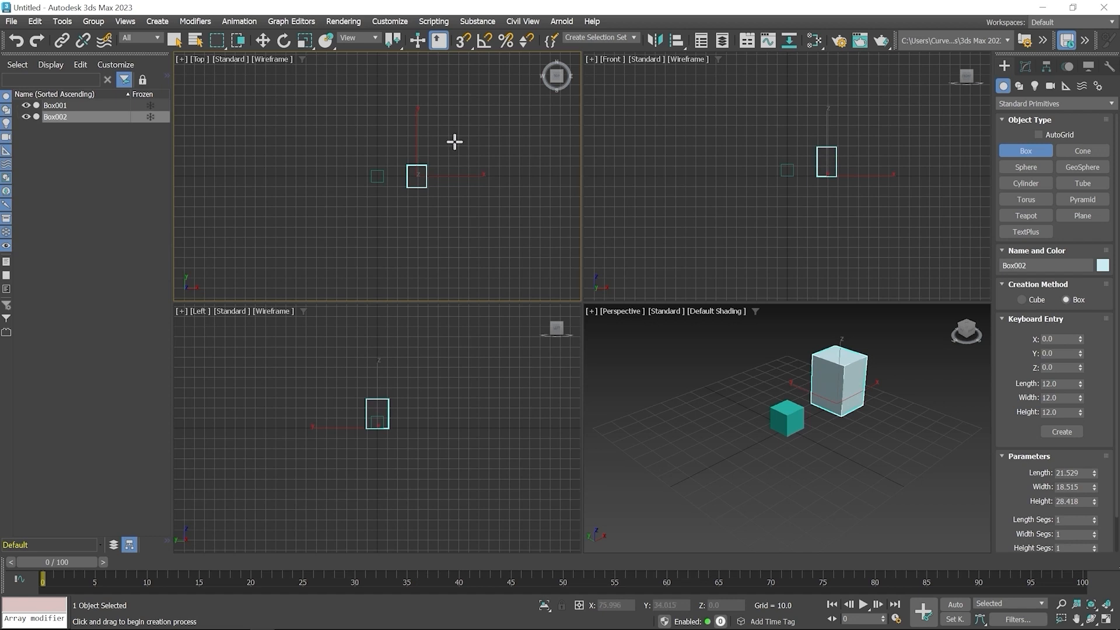
right_click(458, 136)
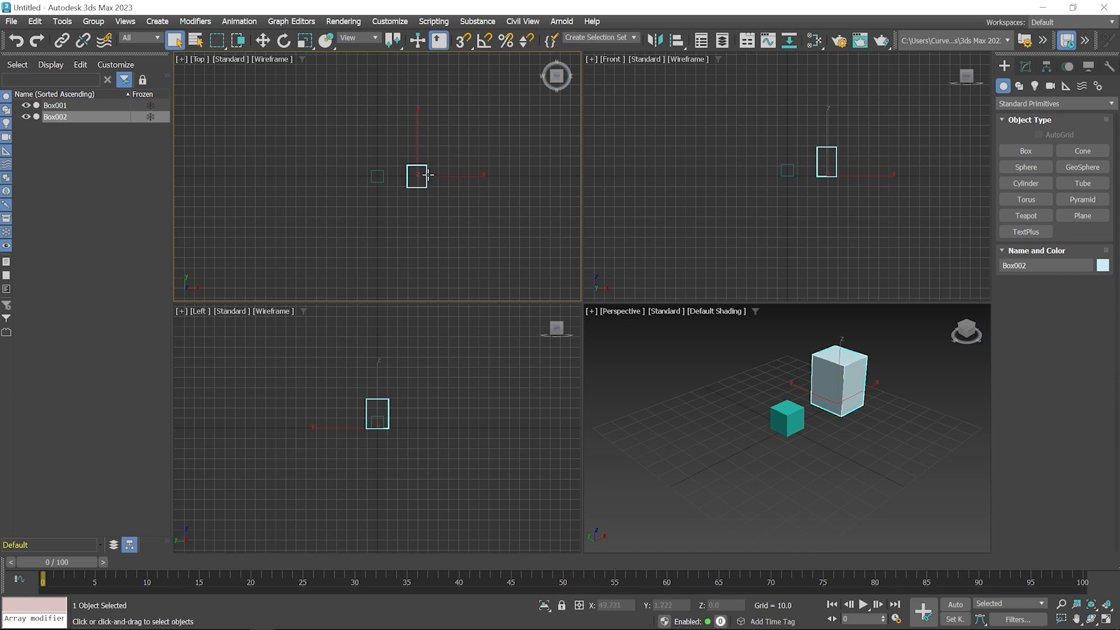
- Set the second box's segments to 4 along its length, 3 along its width and 3 along its height
left_click(1025, 66)
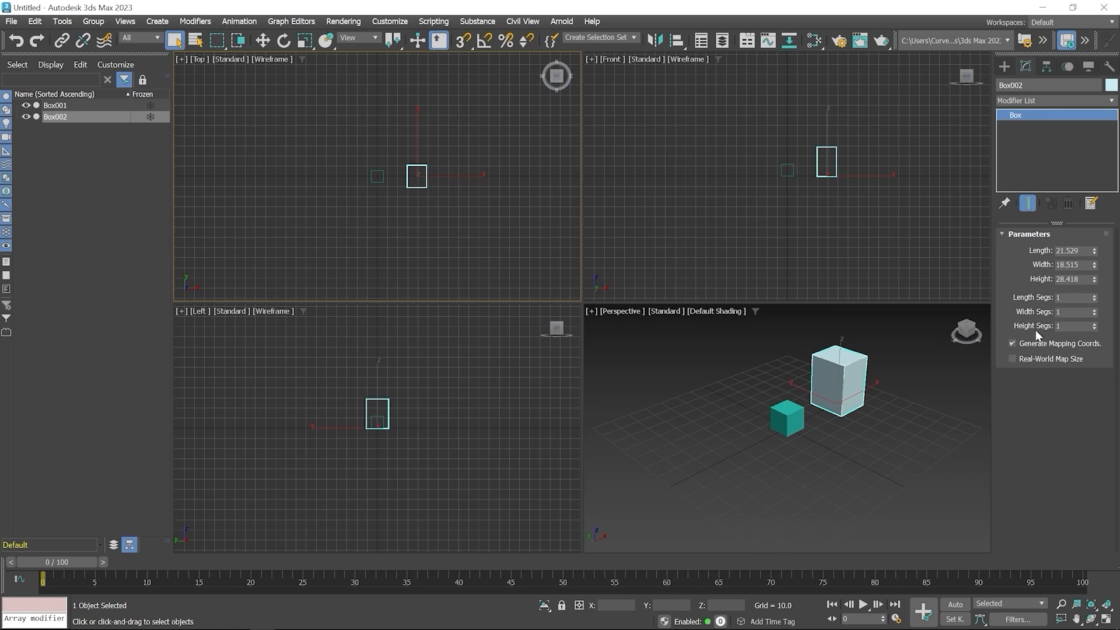
left_click(1094, 295)
left_click(1094, 296)
left_click(1093, 310)
left_click(1094, 324)
left_click(1094, 324)
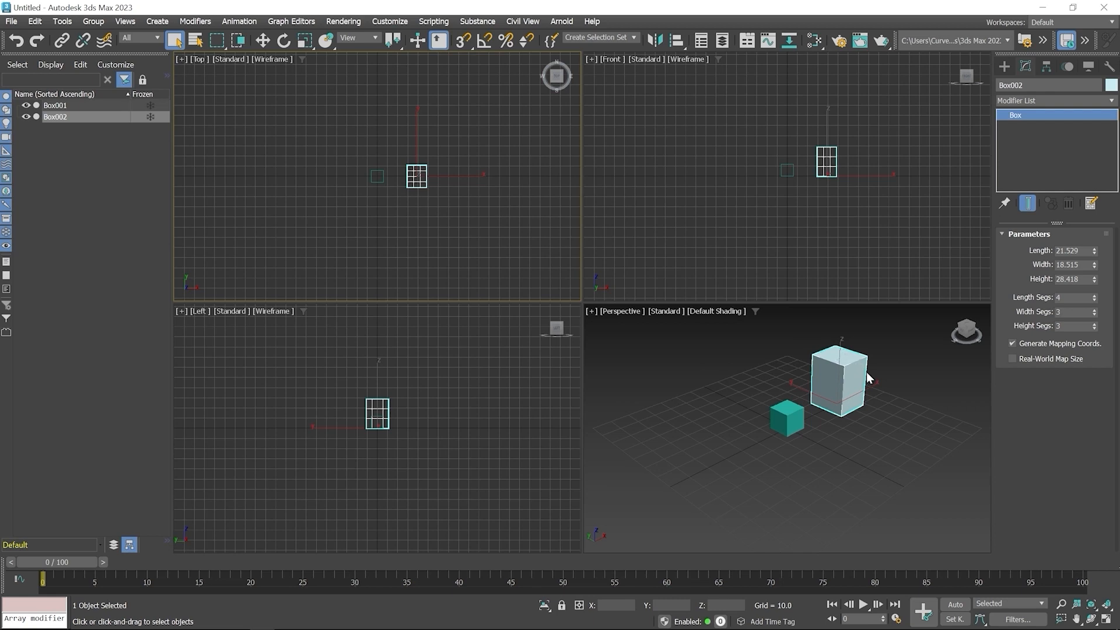
- Turn on edged faces in the Perspective view to inspect the larger box's segments, and turn them off again
middle_click_drag(869, 376, 823, 415)
scroll(771, 445, "up", 6)
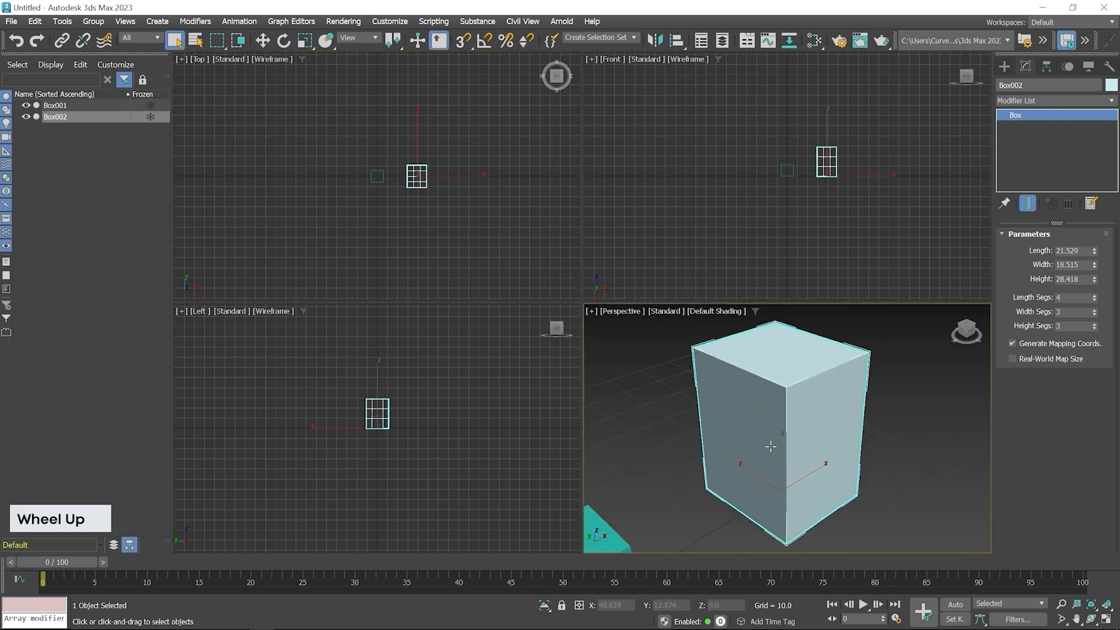
key("F4")
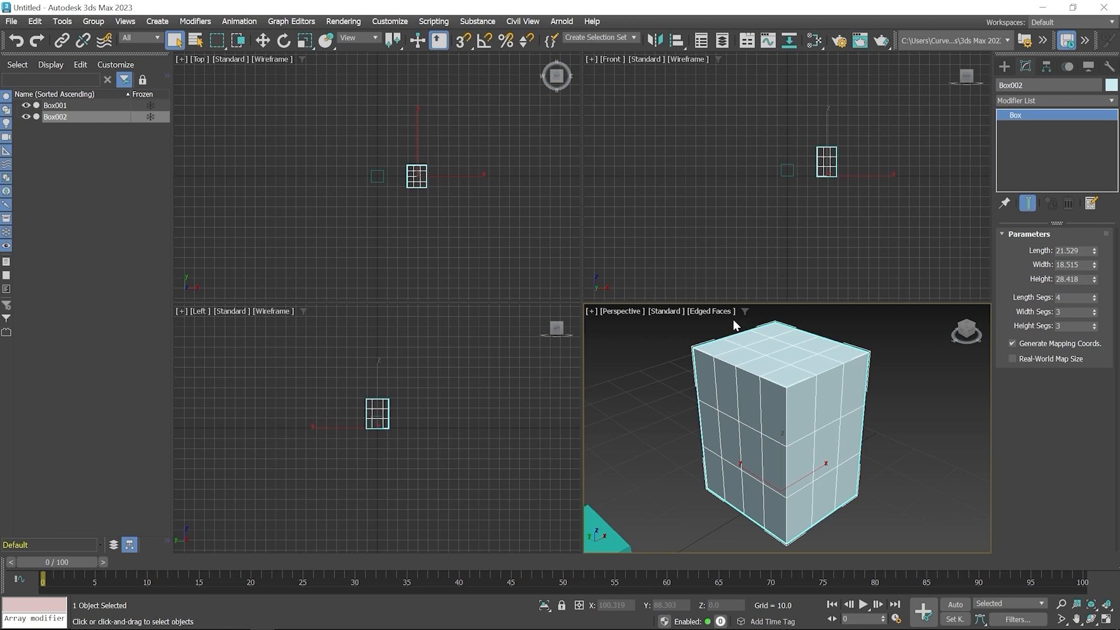
key("F4")
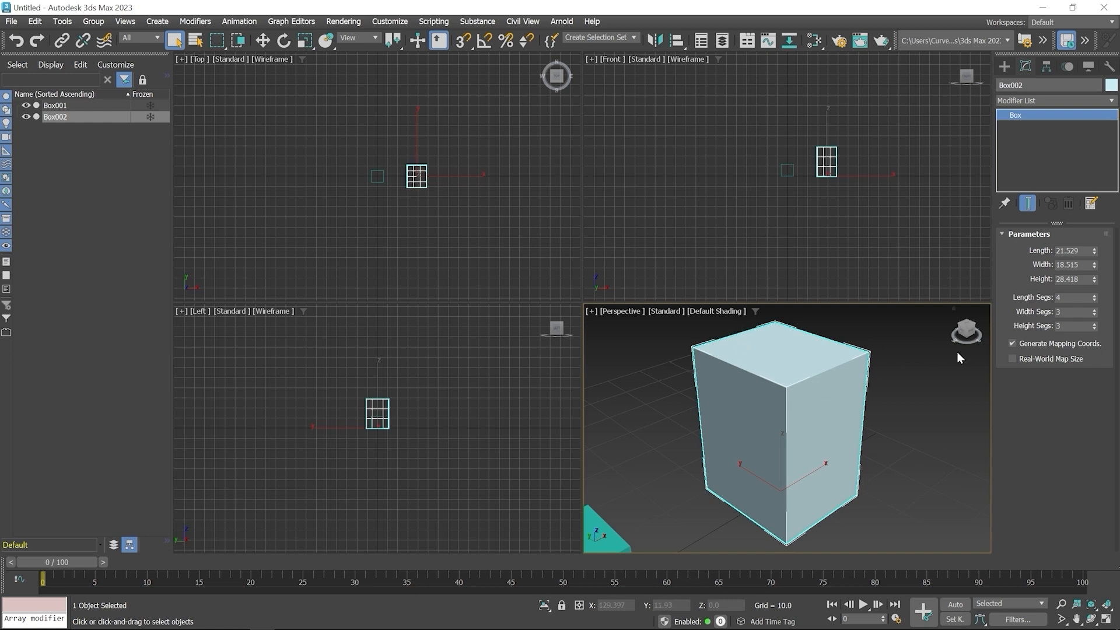
- Reset the larger box's length, width and height segments to their minimum of 1
right_click(1095, 298)
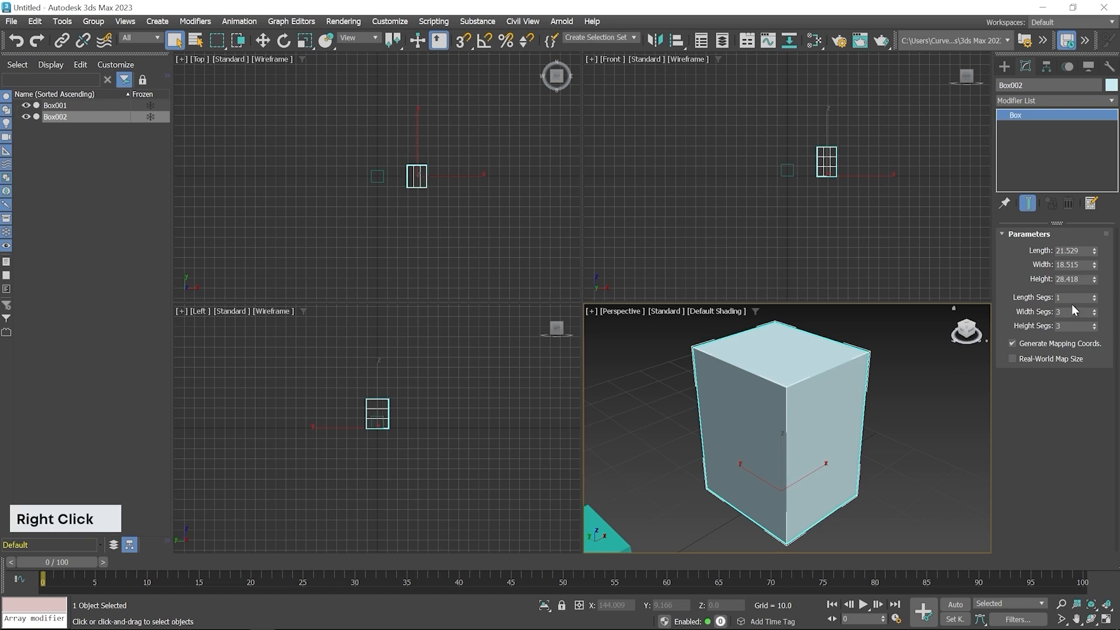
right_click(1095, 313)
right_click(1095, 327)
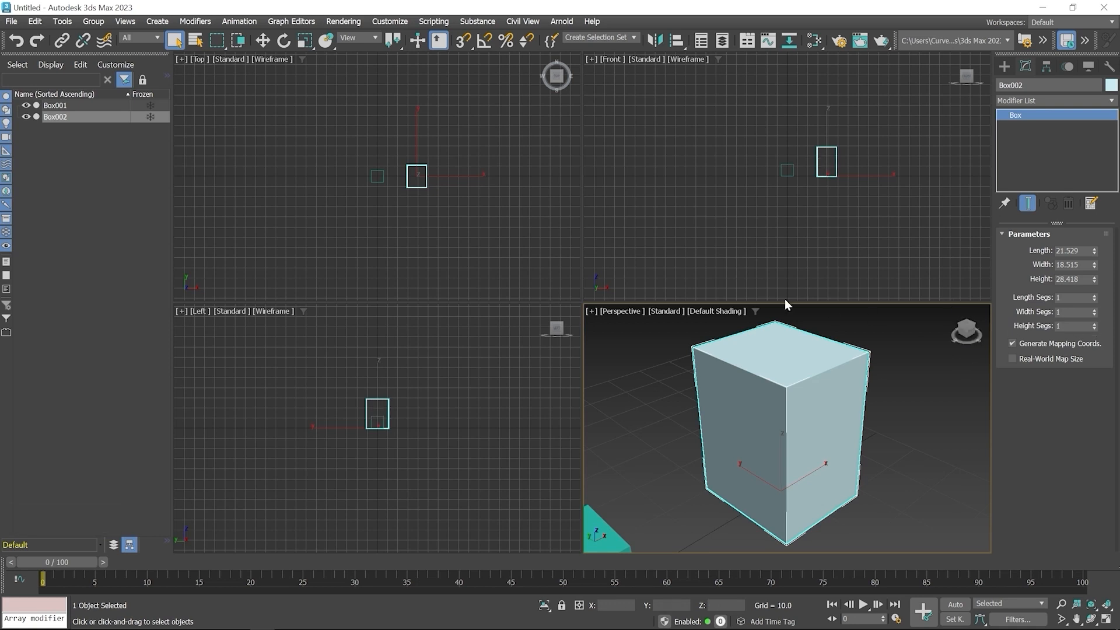
- Select both boxes in the Top view and delete them
left_click_drag(343, 148, 450, 200)
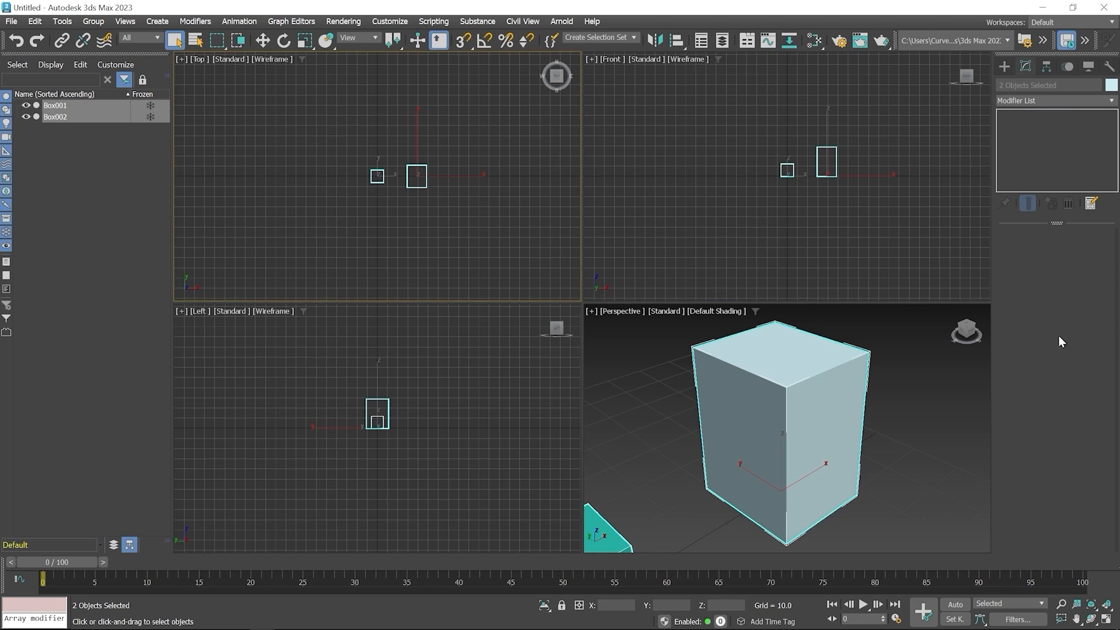
left_click(451, 204)
left_click(416, 186)
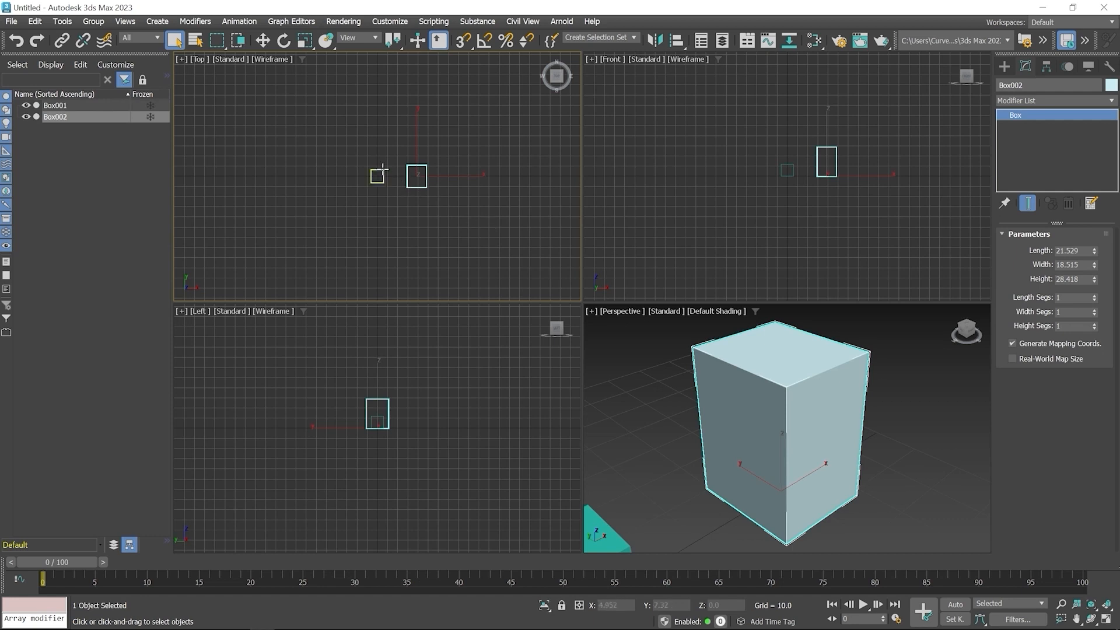
left_click_drag(329, 136, 468, 205)
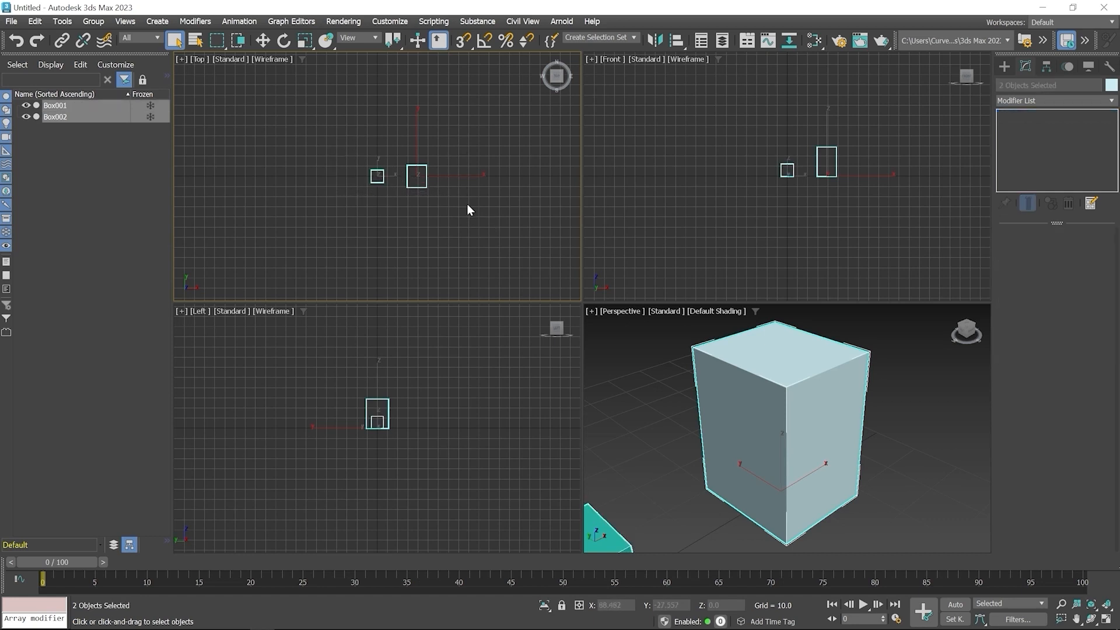
key("Delete")
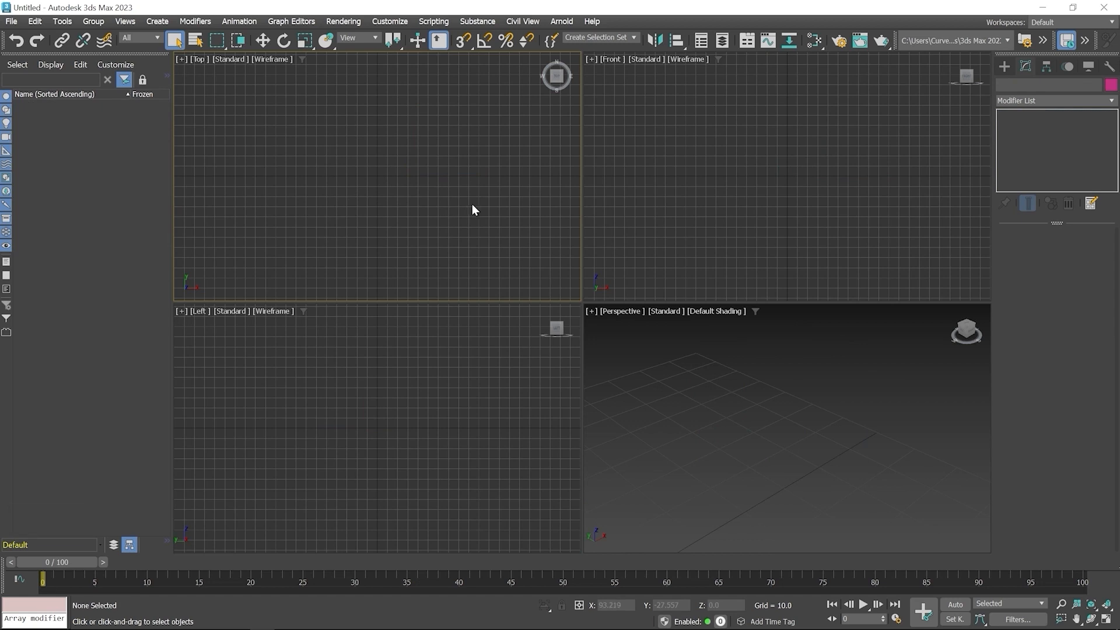
- Draw a sphere with a radius of about 32 in the Top view, on the negative X side of the origin
left_click(1003, 66)
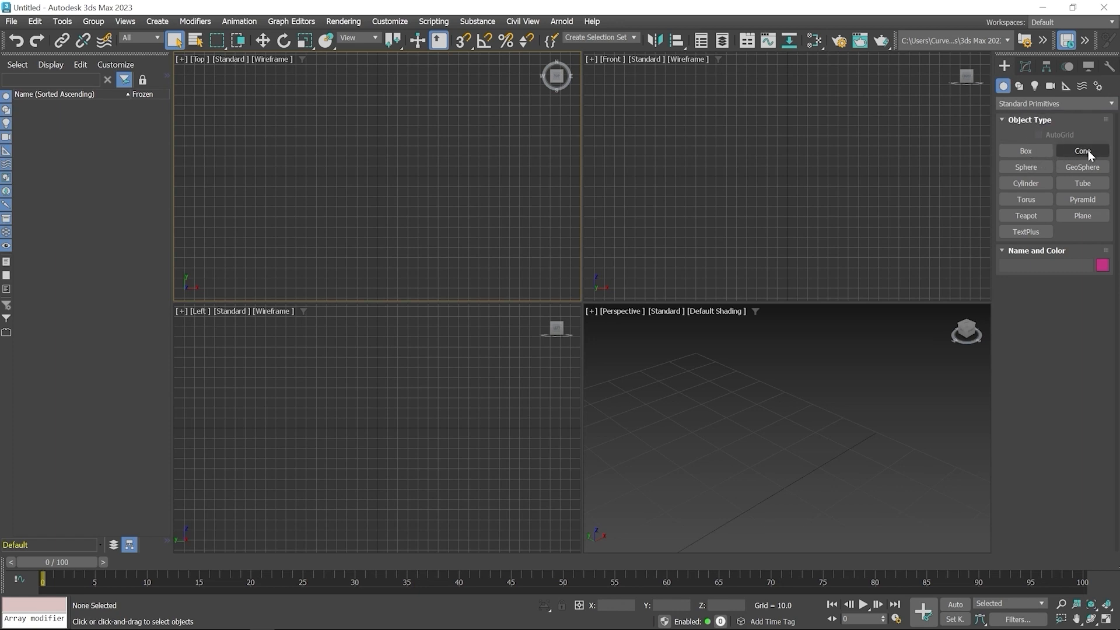
left_click(1027, 167)
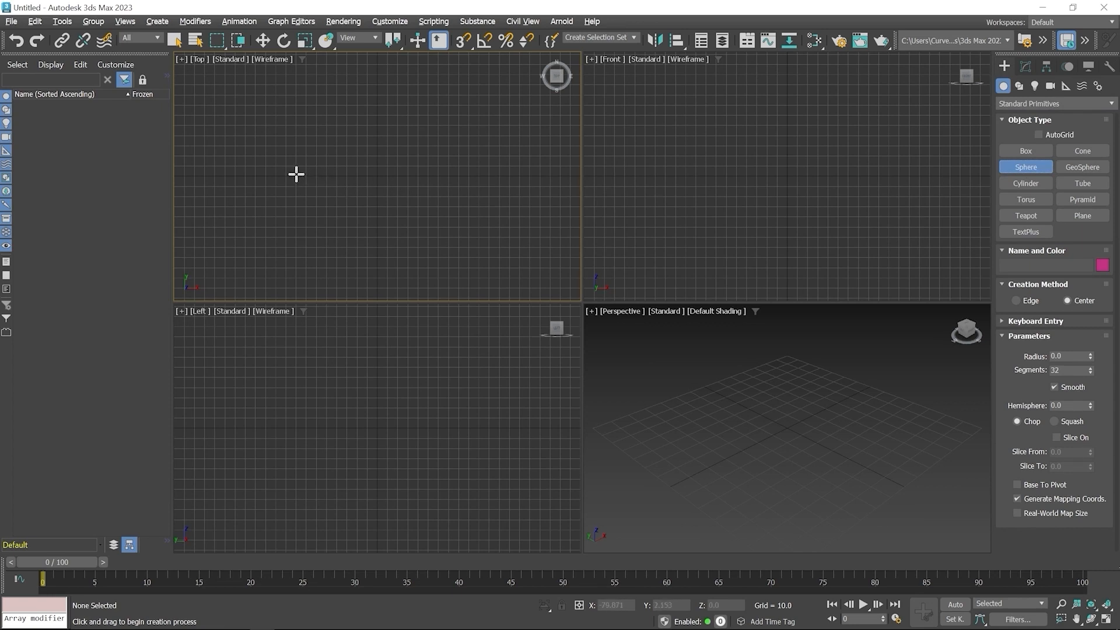
left_click_drag(296, 174, 317, 201)
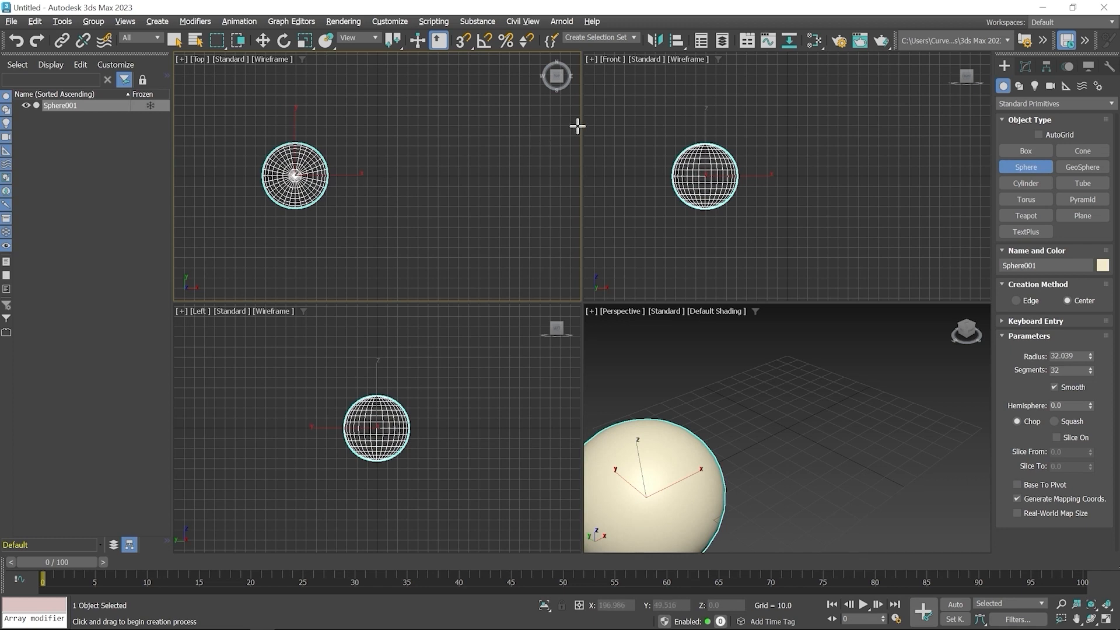
- Draw a second sphere with a radius of about 35.4 near the origin in the Front view
middle_click(799, 167)
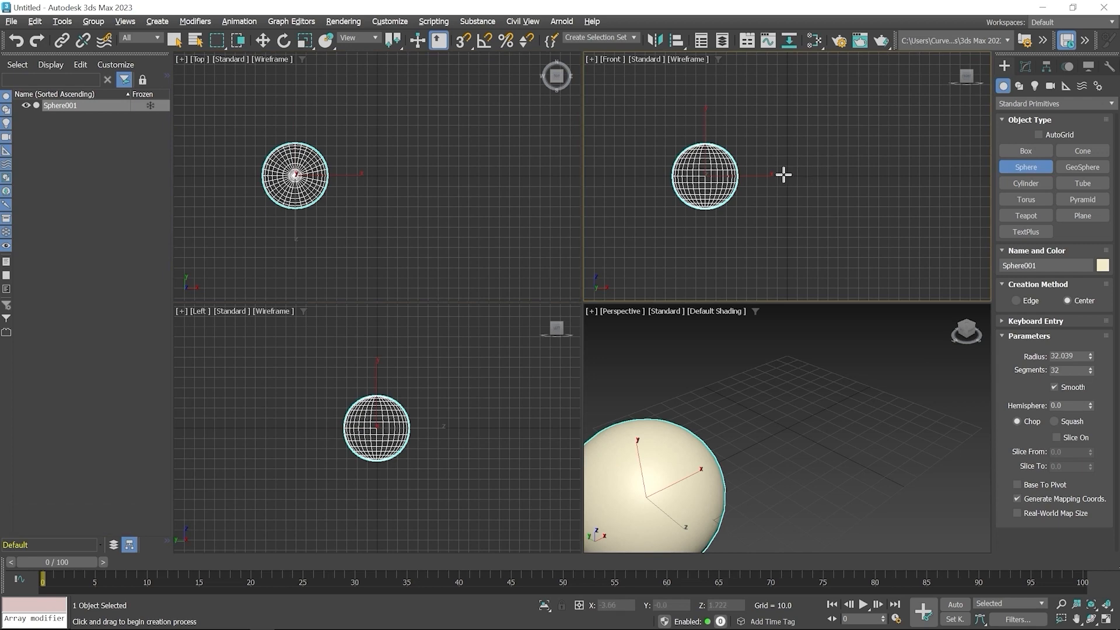
left_click(788, 176)
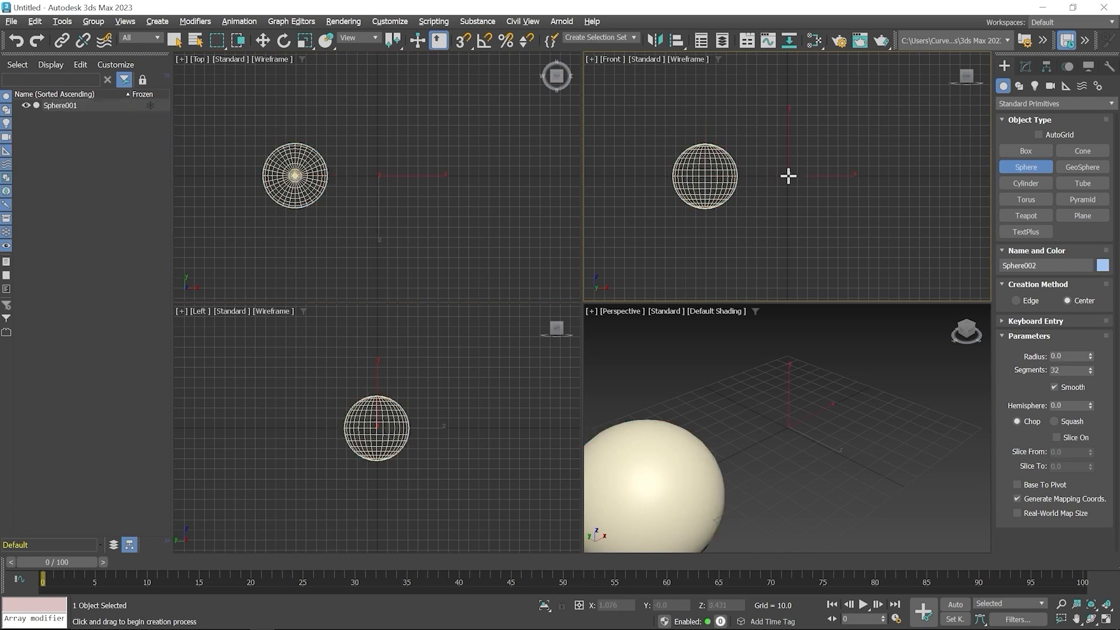
left_click_drag(788, 176, 813, 203)
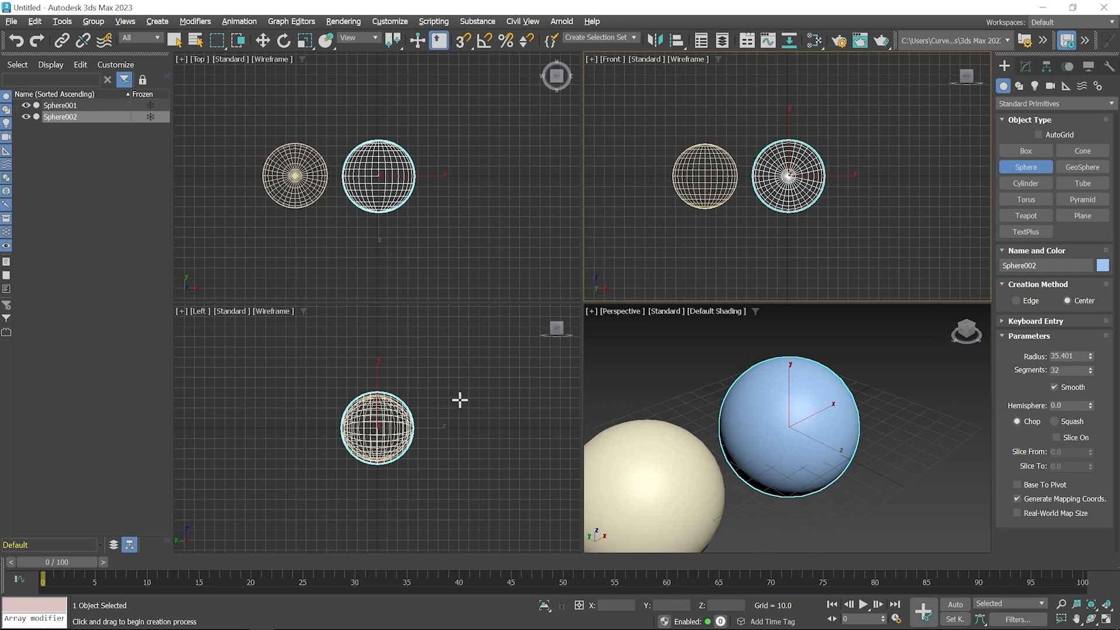
- Draw a third sphere with a radius of about 36.2 beside the others in the Left view, and end sphere creation
middle_click(458, 399)
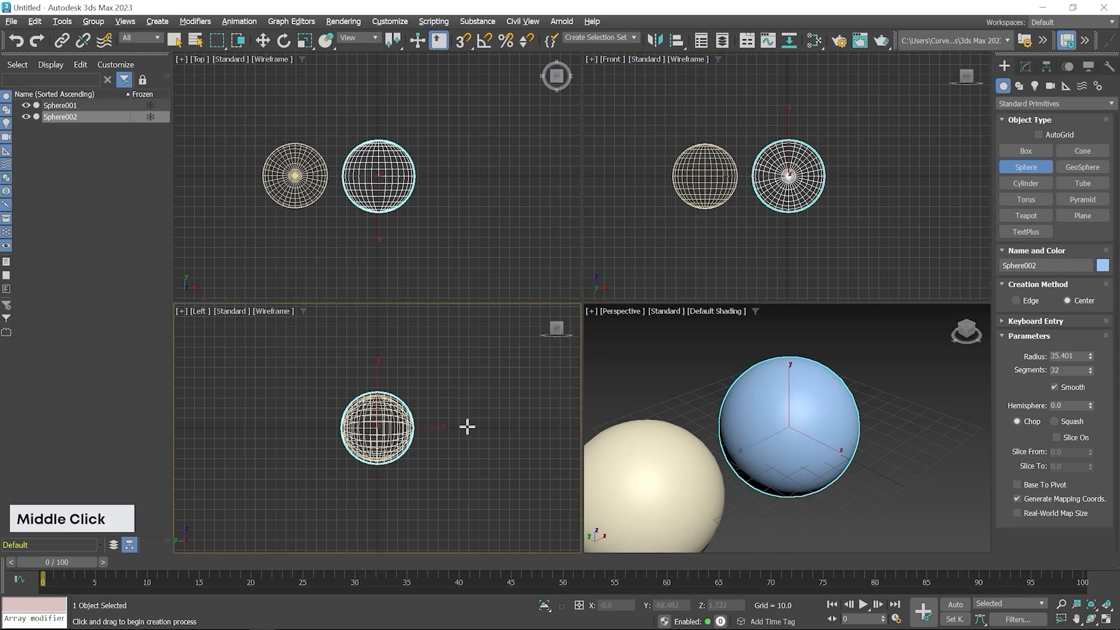
left_click_drag(471, 429, 497, 445)
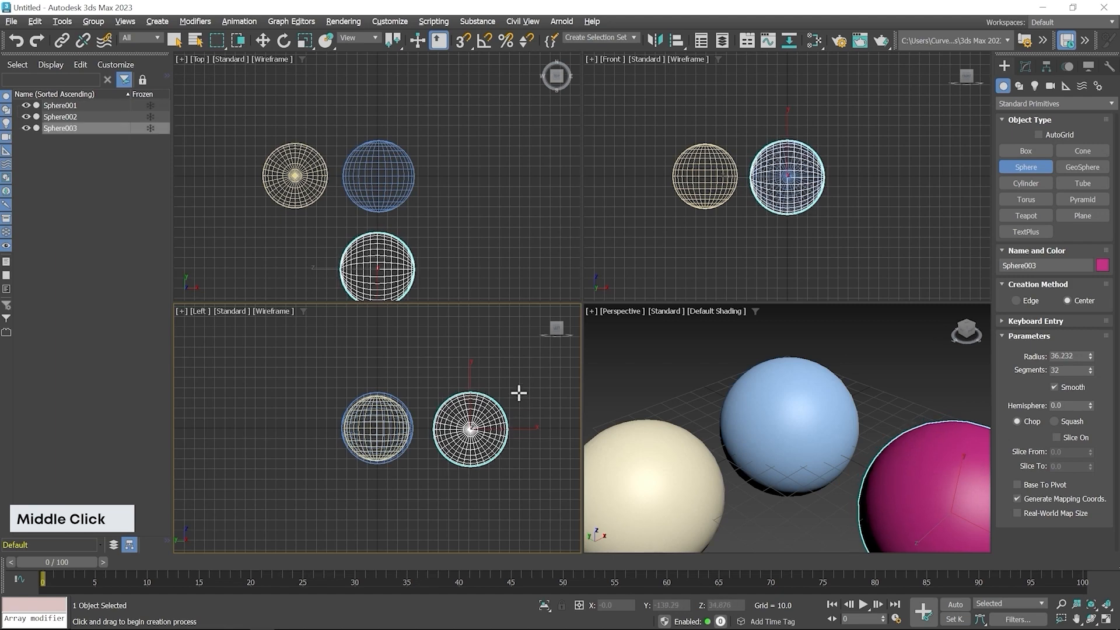
right_click(506, 365)
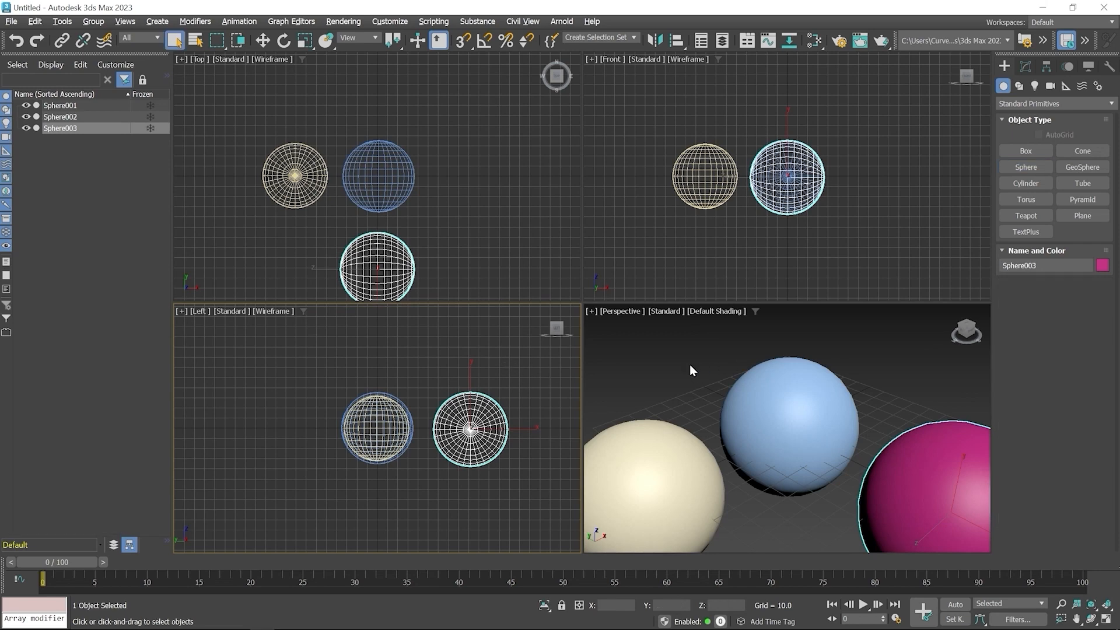
- Frame all three spheres in the Perspective view and maximize that viewport
scroll(704, 374, "down", 3)
middle_click_drag(704, 375, 726, 385)
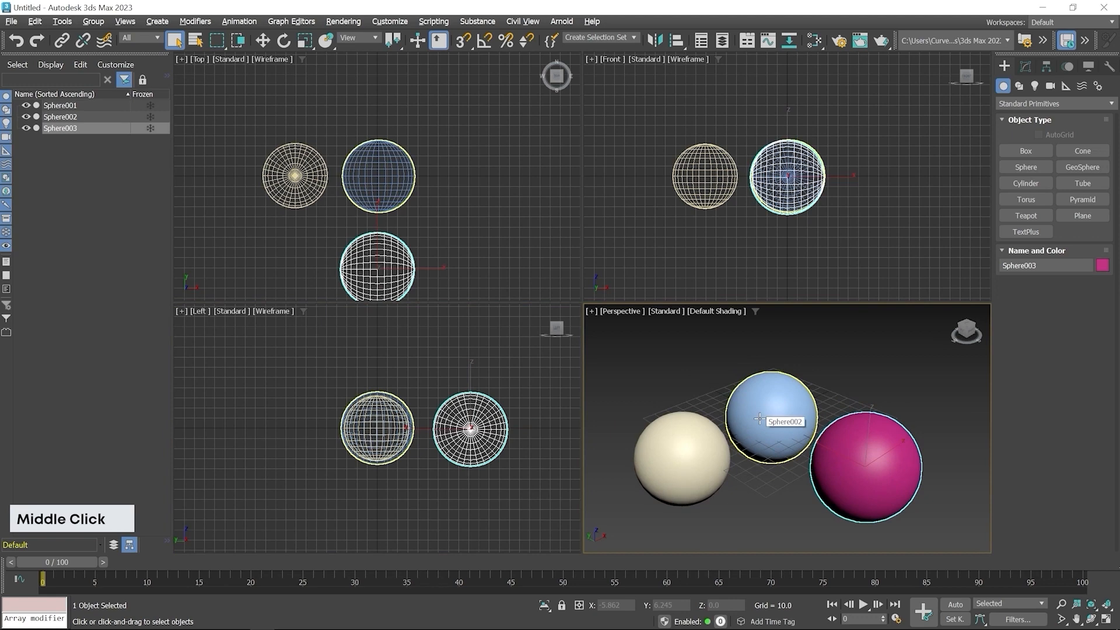
key("alt+w")
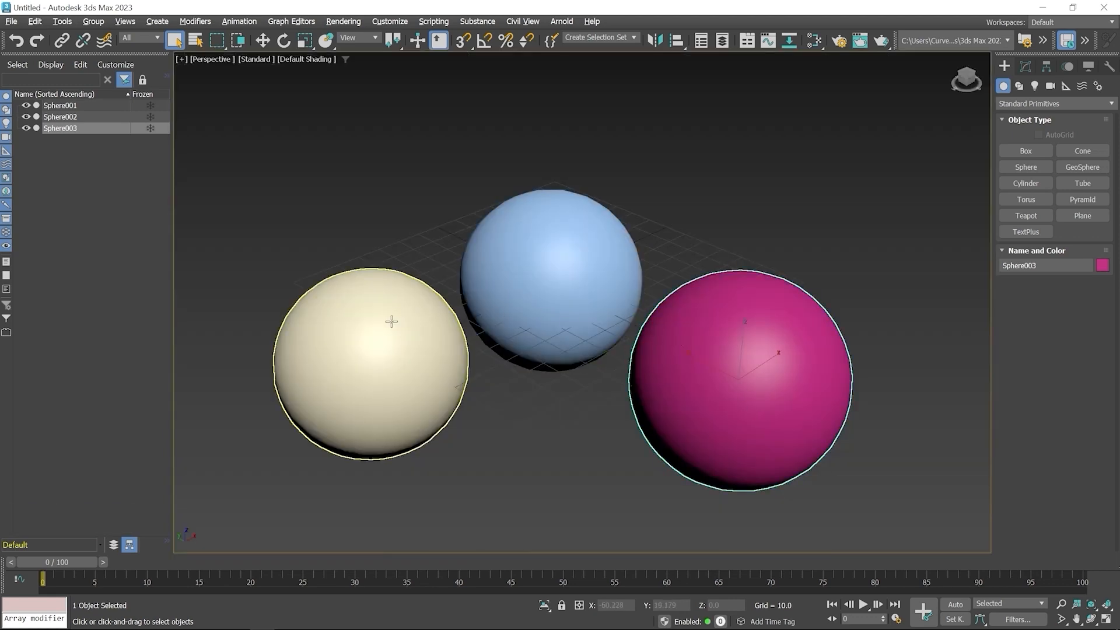
- Display edged faces on the shaded objects in the Perspective viewport
left_click(307, 60)
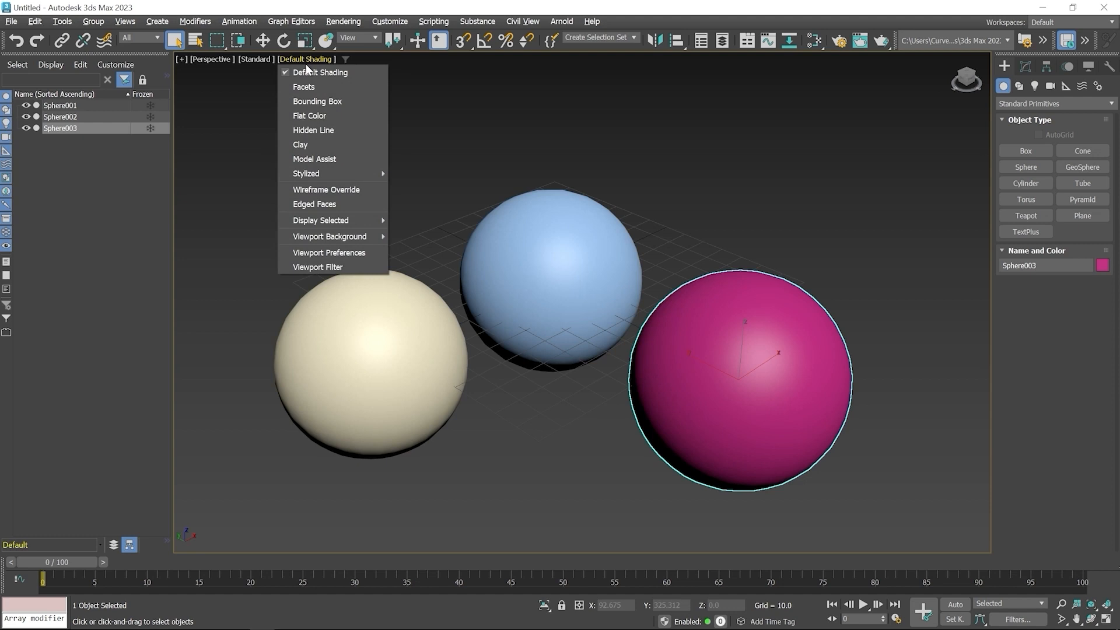
left_click(319, 207)
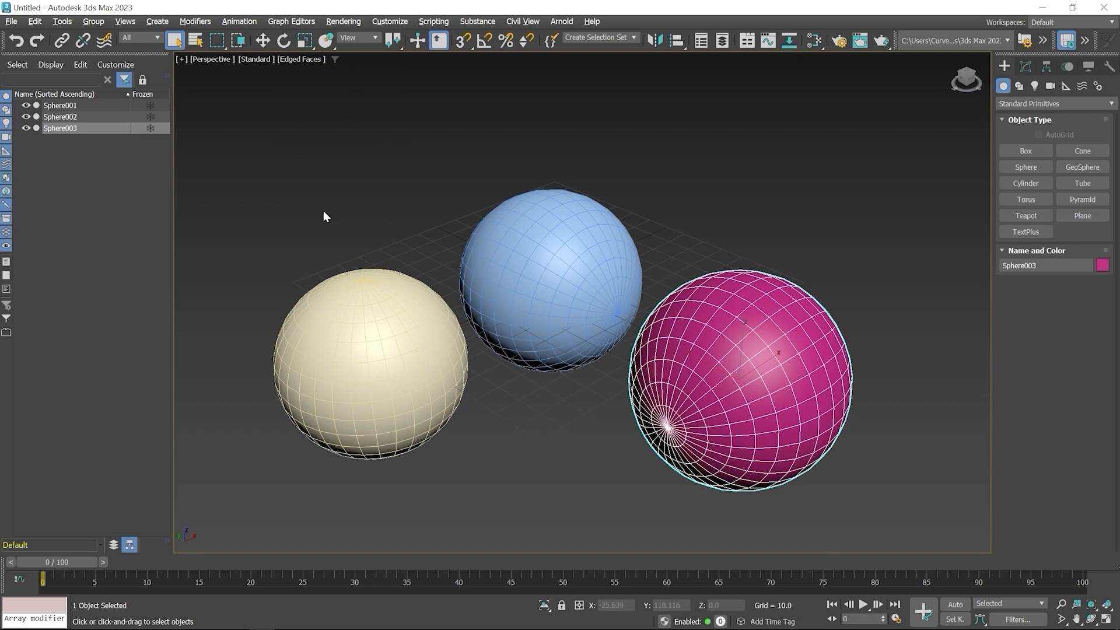
- Give all three spheres the same magenta object color from the 3ds Max palette, and clear the selection
left_click_drag(318, 210, 816, 472)
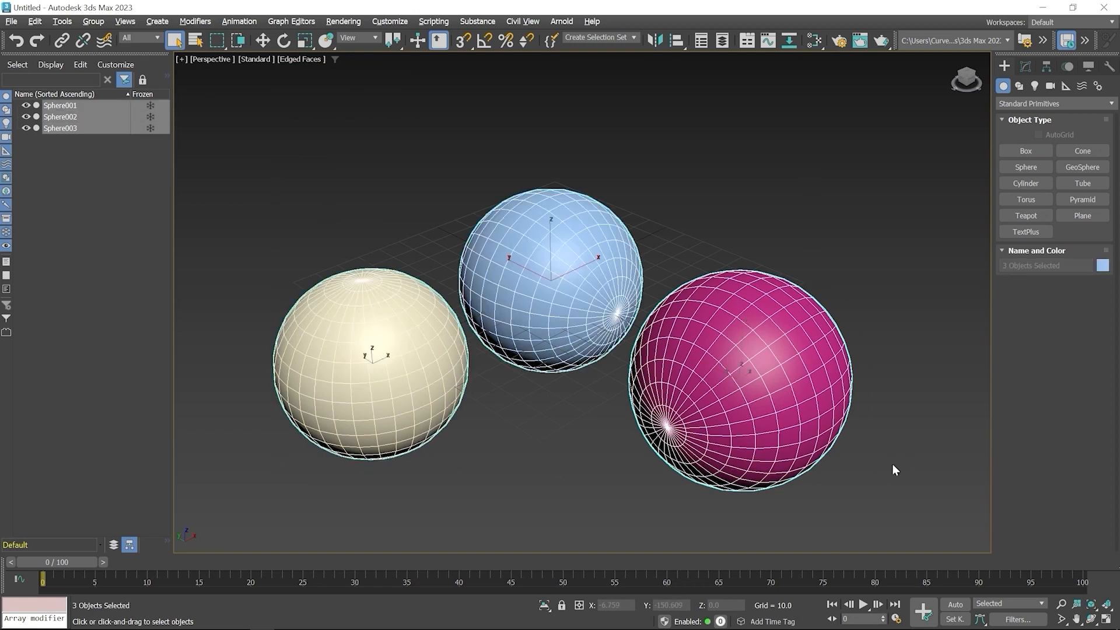
left_click(1102, 266)
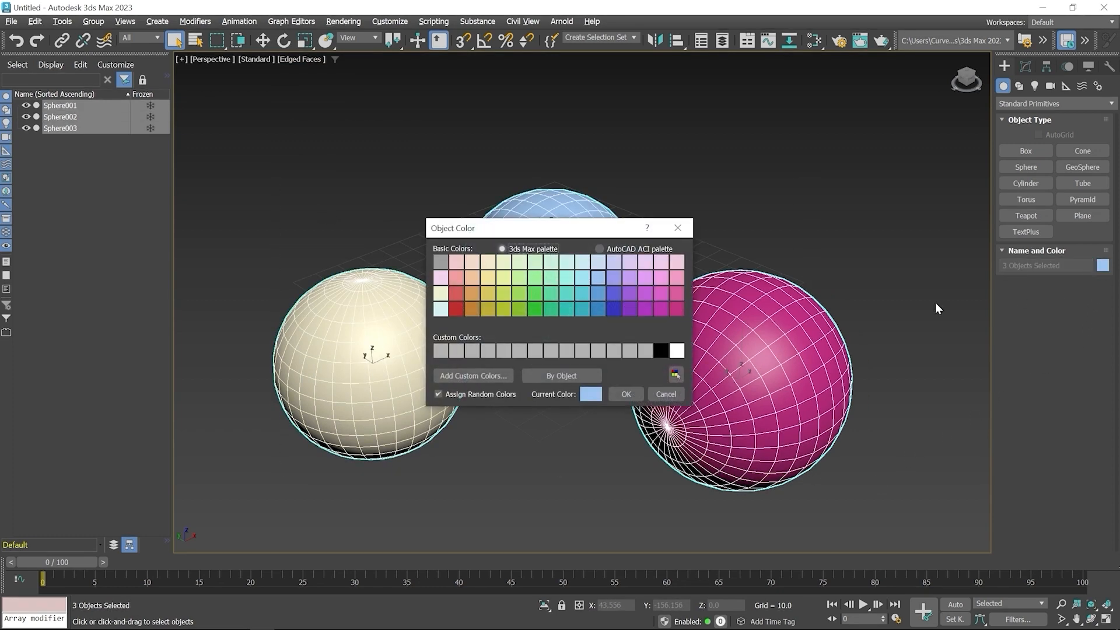
left_click(672, 309)
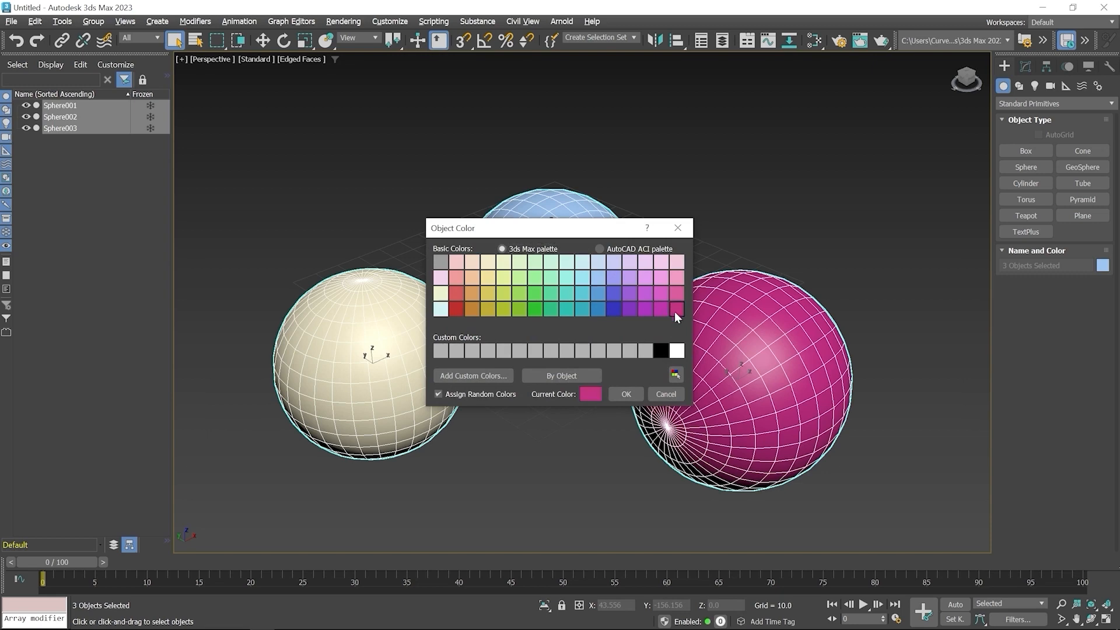
left_click(625, 394)
left_click(747, 206)
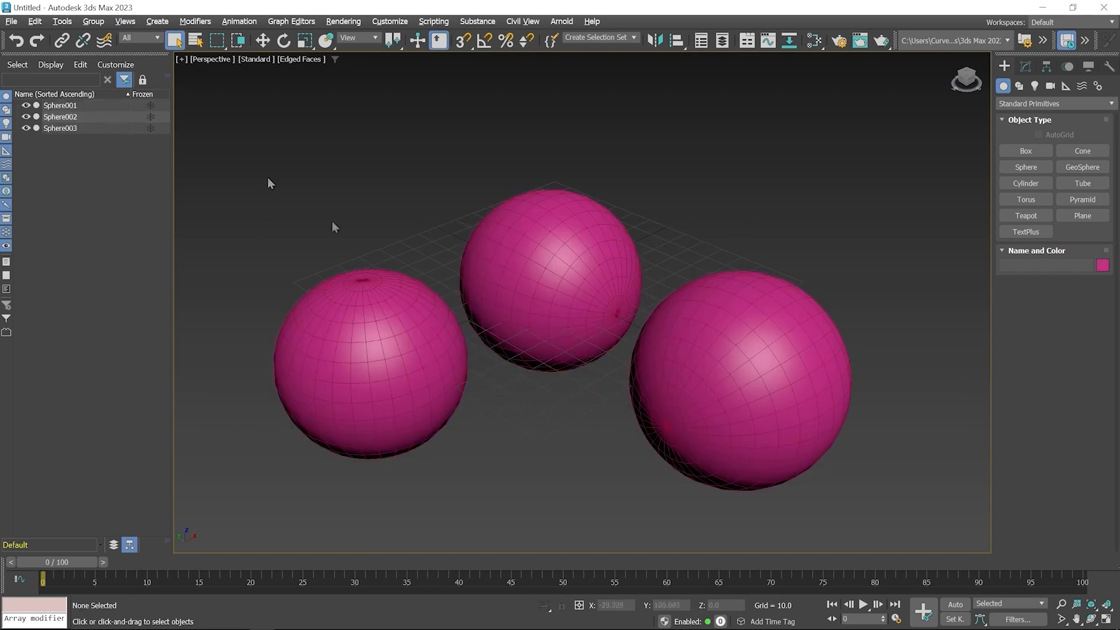
- Restore the four-viewport layout and delete the second and third spheres, keeping only the first one
left_click_drag(432, 291, 809, 492)
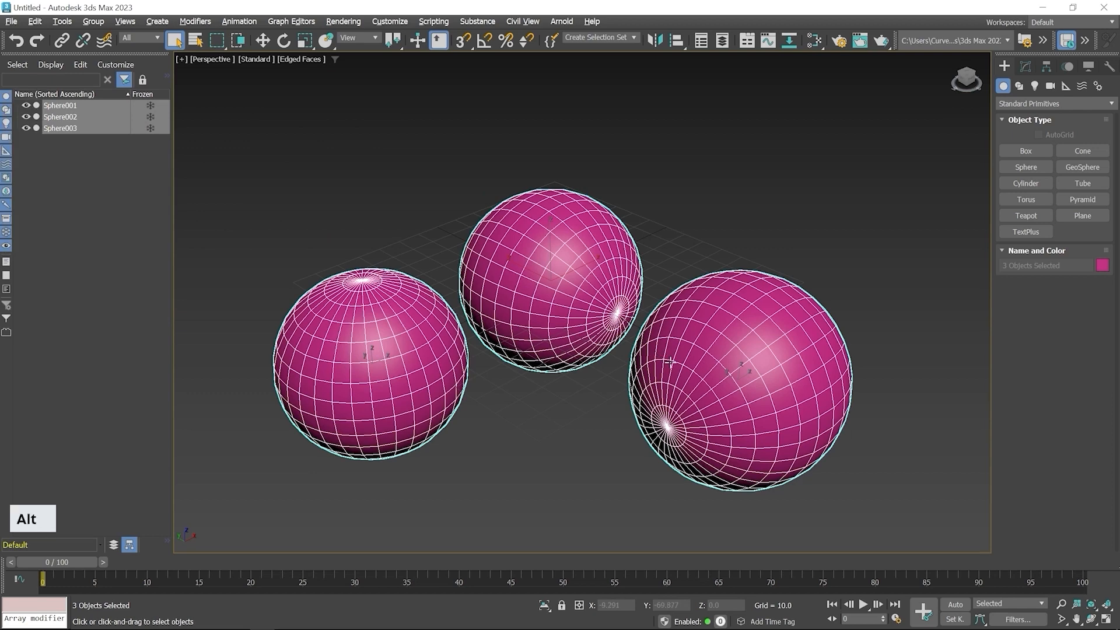
key("alt+w")
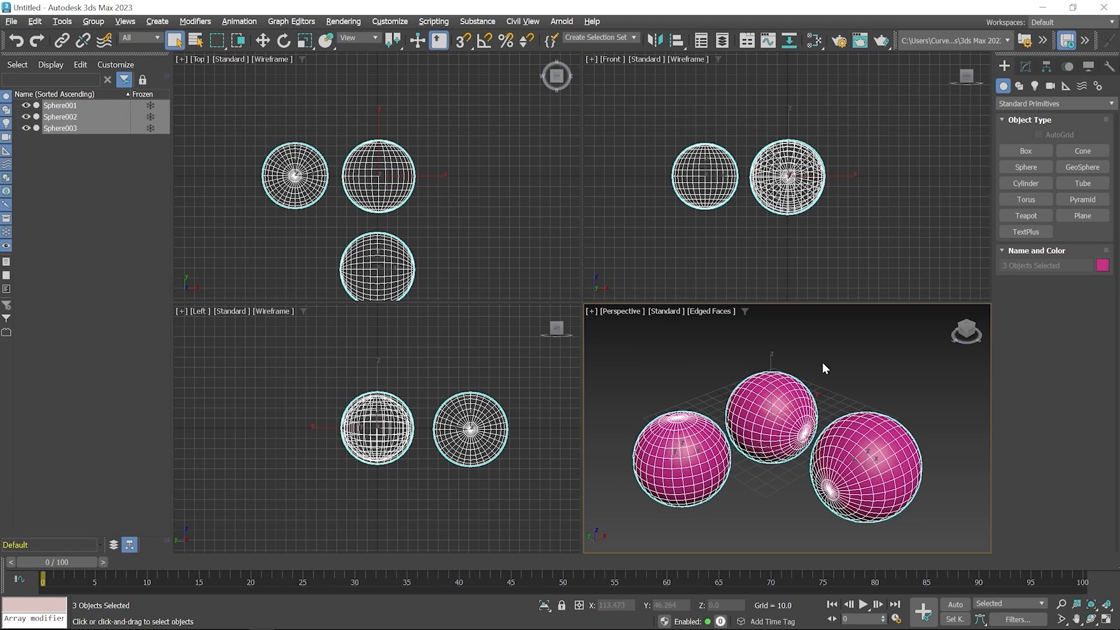
left_click_drag(767, 349, 883, 488)
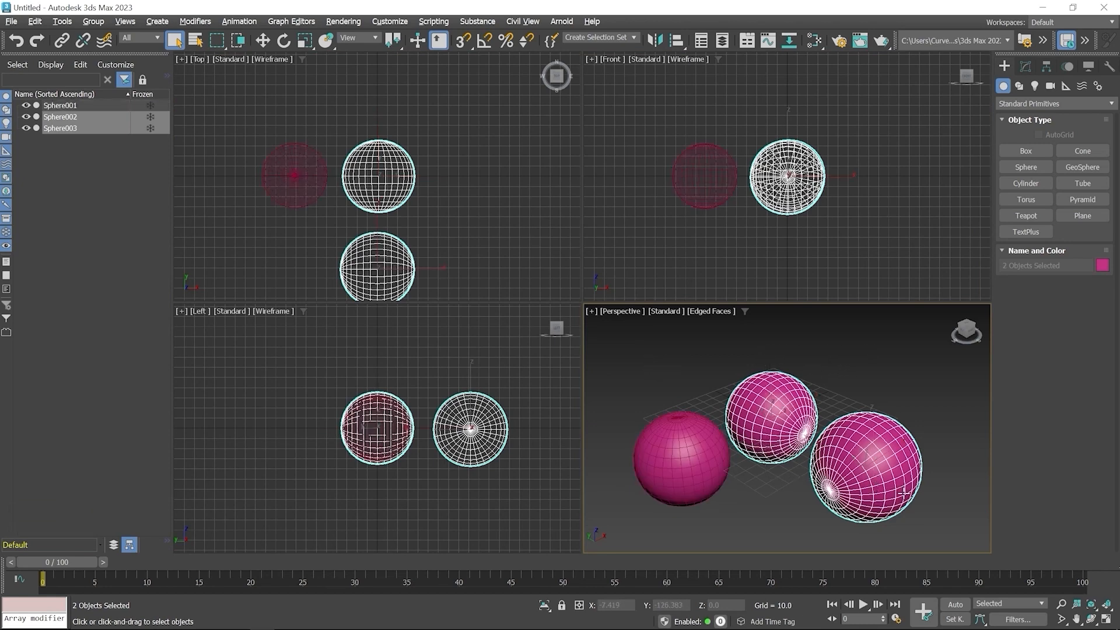
key("Delete")
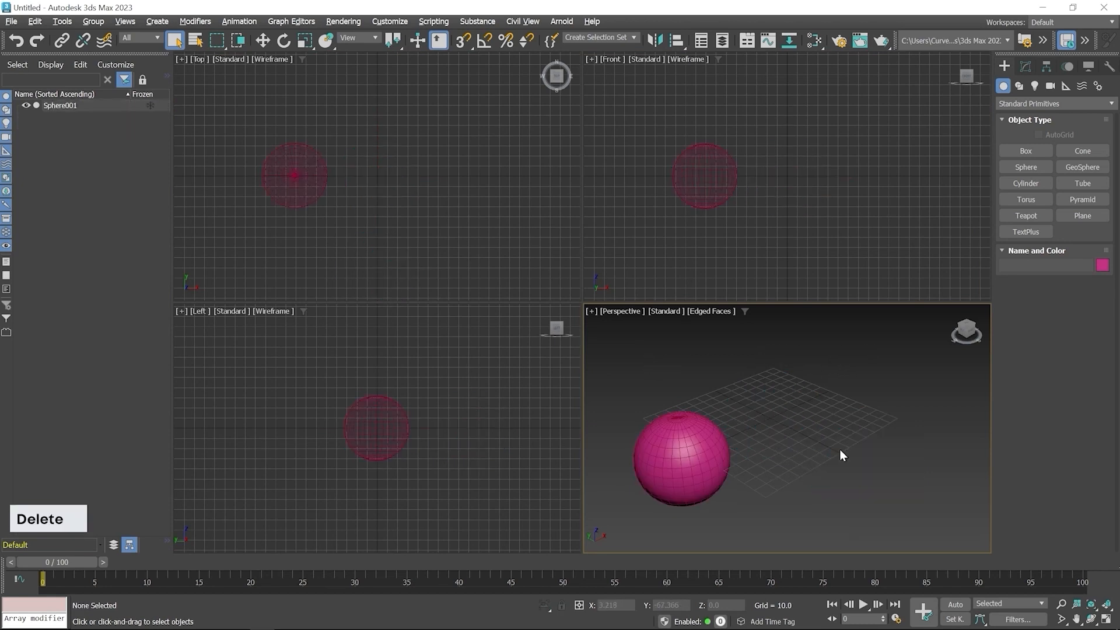
- Modify the remaining sphere's radius, shrinking it to about 14.4 and then enlarging it to about 41.65
left_click(677, 443)
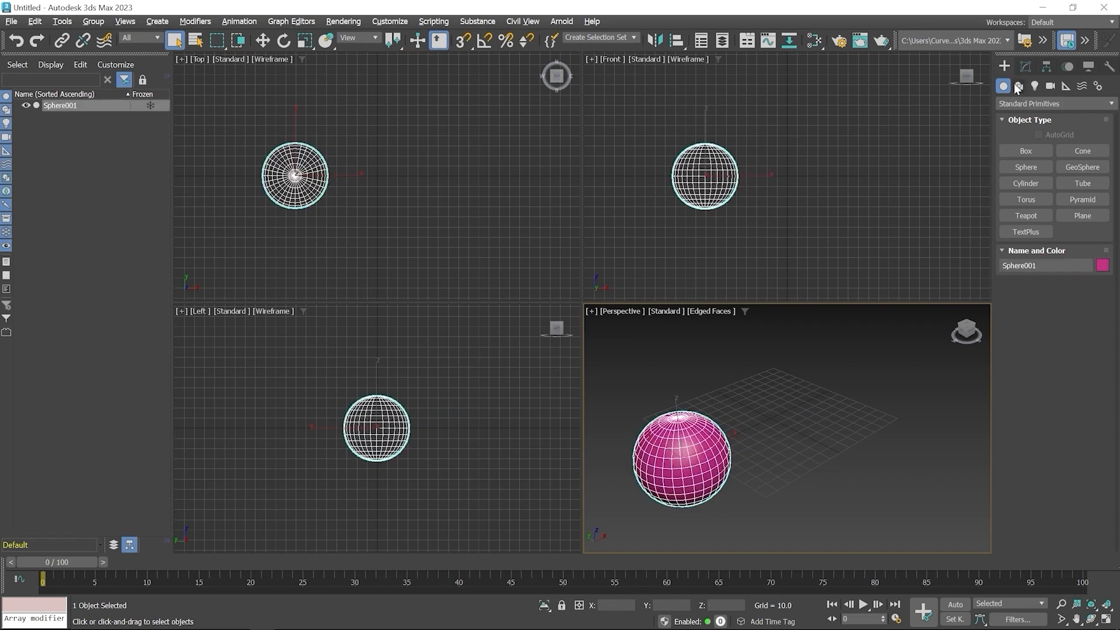
left_click(1026, 66)
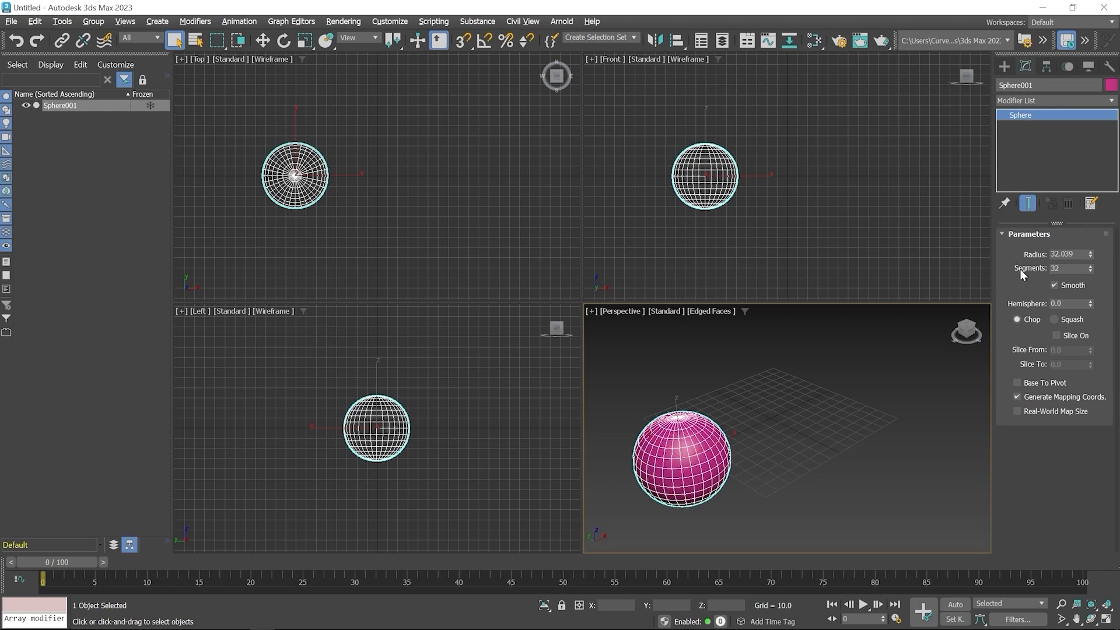
left_click_drag(1091, 255, 1093, 279)
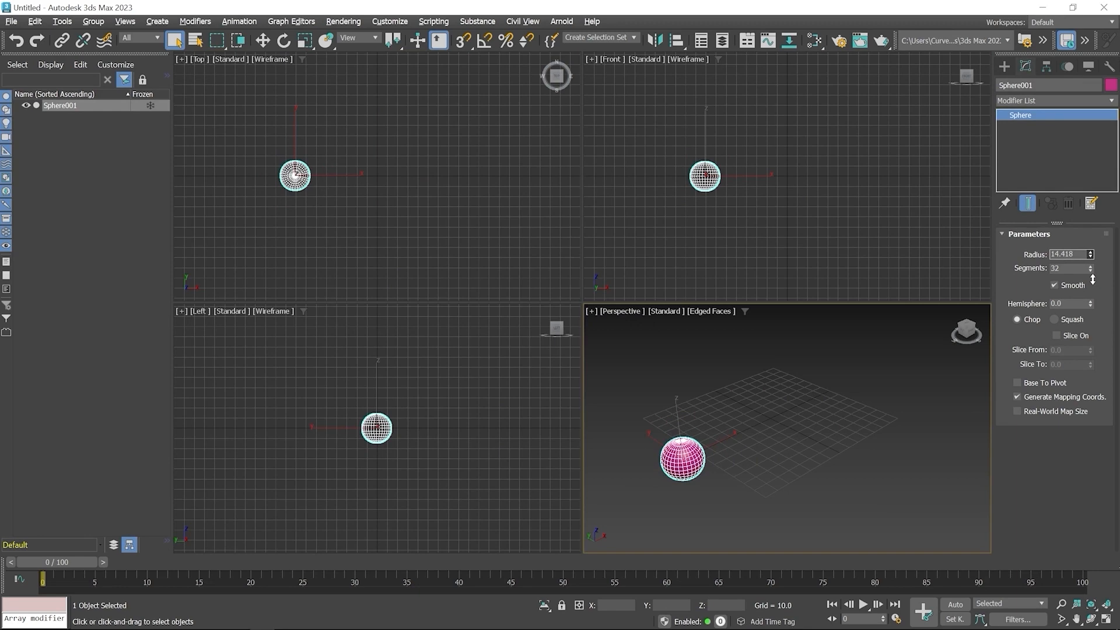
left_click_drag(1092, 280, 1096, 241)
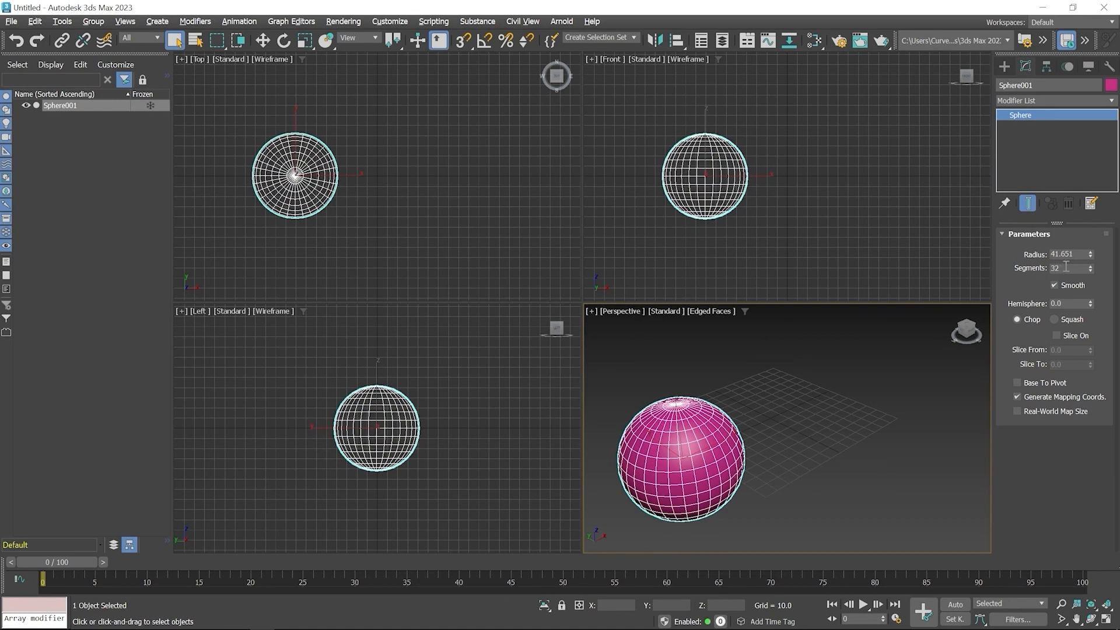
- Try a coarser sphere with 13 and 14 segments, and set its segments back to 32
left_click_drag(1092, 274, 1089, 278)
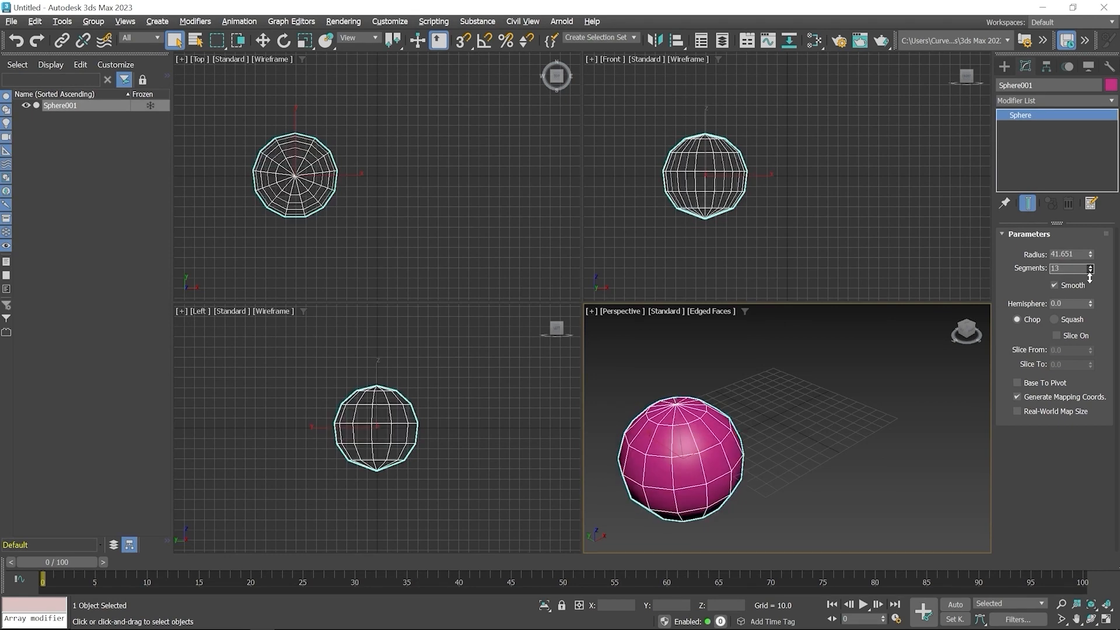
middle_click_drag(762, 432, 793, 420, "alt")
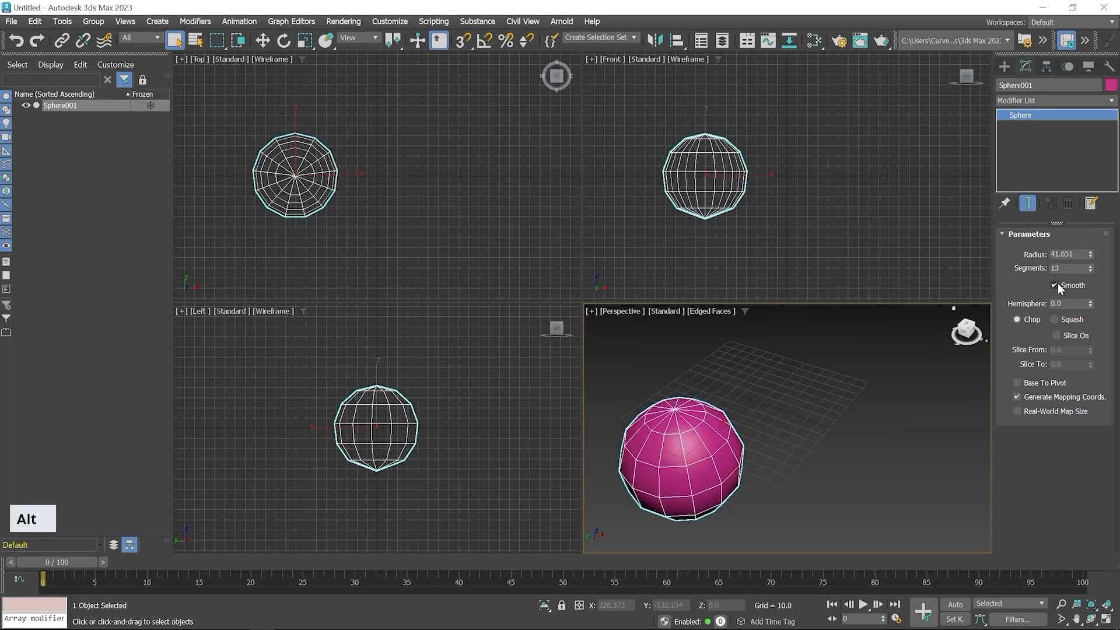
left_click(1089, 267)
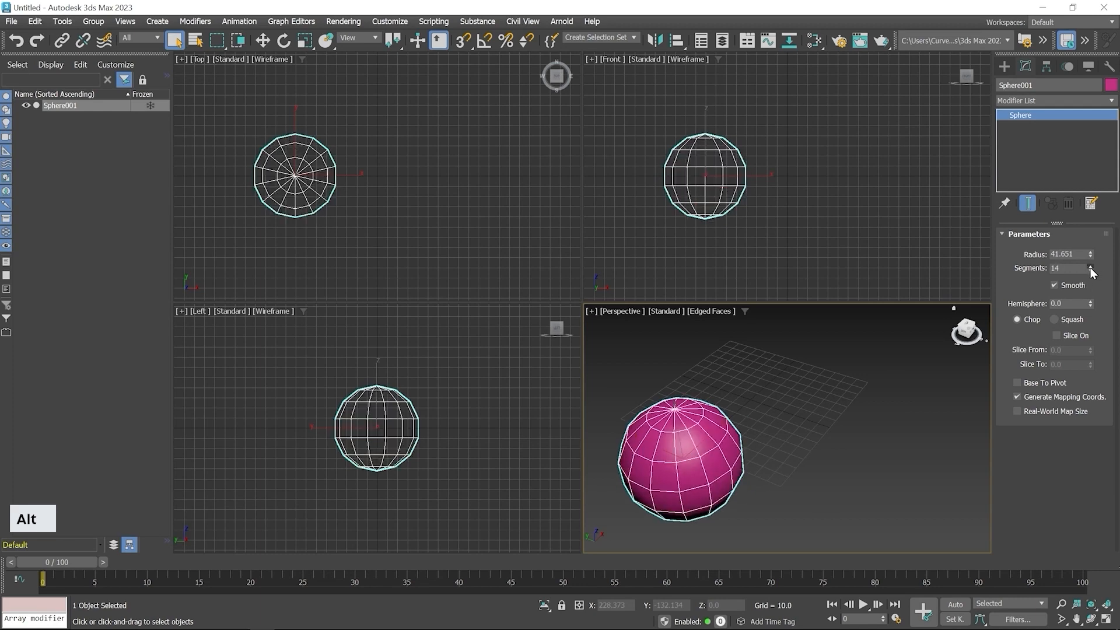
left_click(1089, 267)
left_click(1089, 267)
left_click_drag(1089, 267, 1030, 267)
type("32")
key("Return")
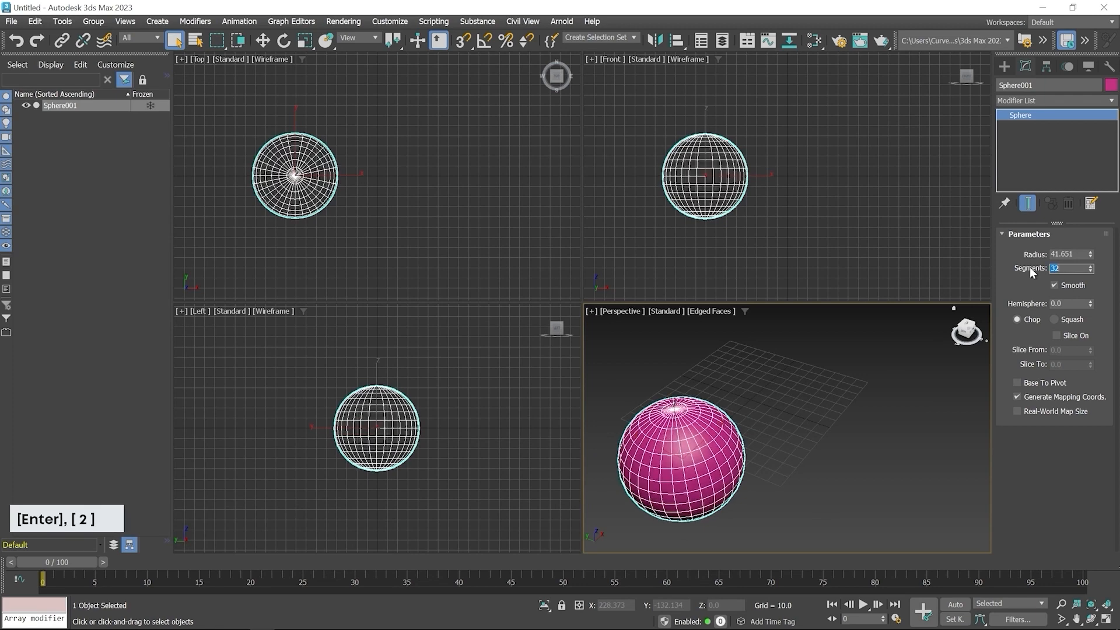
- Turn off the sphere's smoothing and examine its faceted surface, deselected, in the maximized Perspective viewport
left_click(1055, 285)
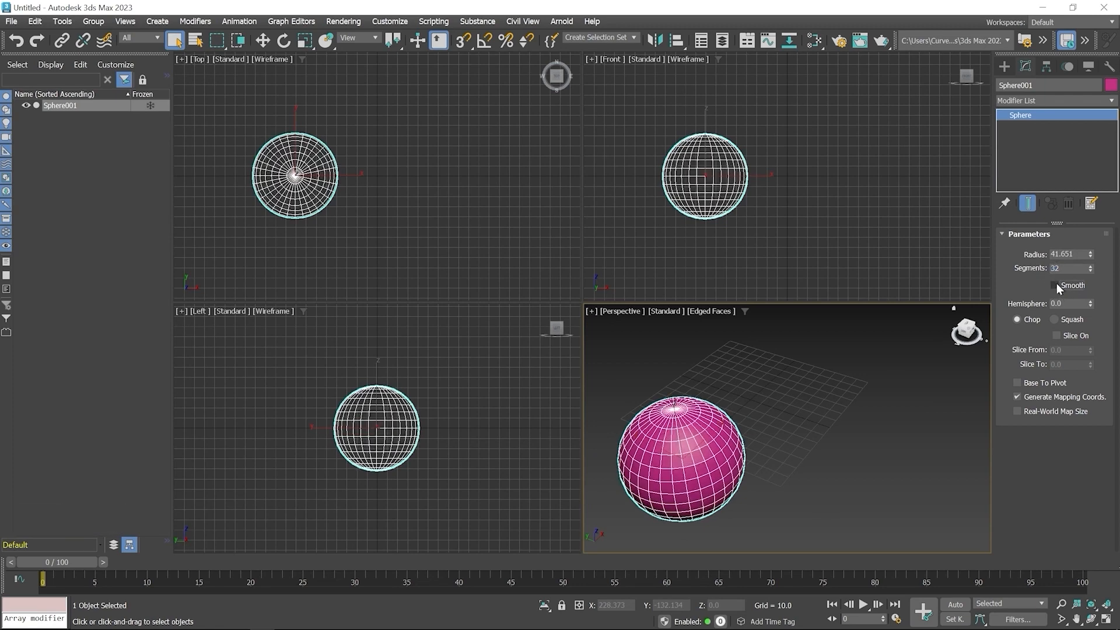
middle_click_drag(732, 424, 768, 410)
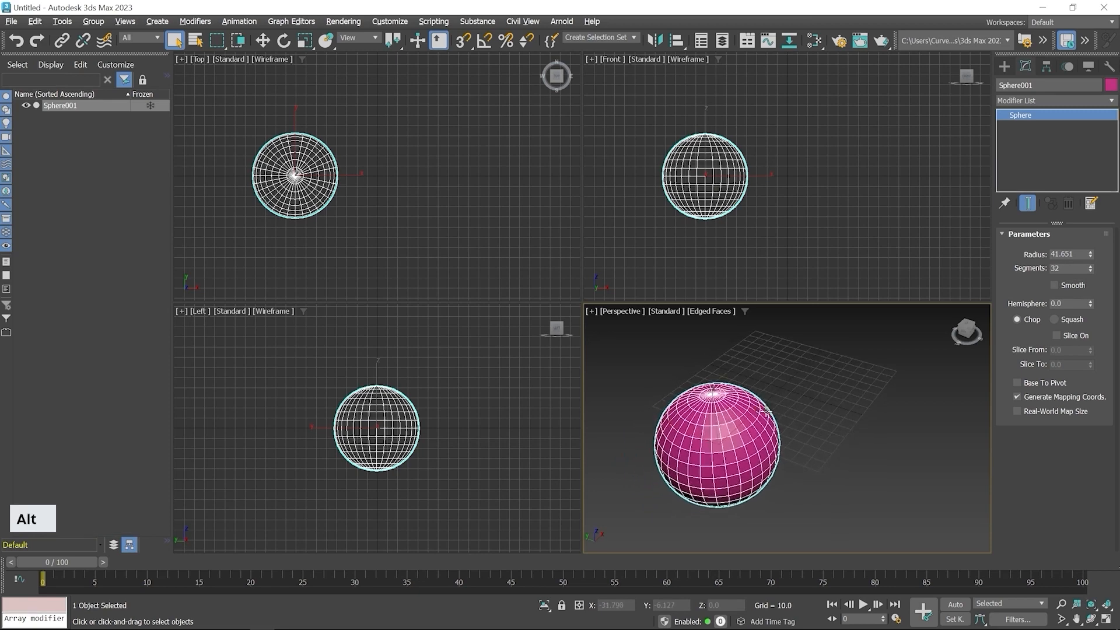
key("alt+w")
middle_click_drag(544, 340, 653, 324)
scroll(634, 325, "up", 3)
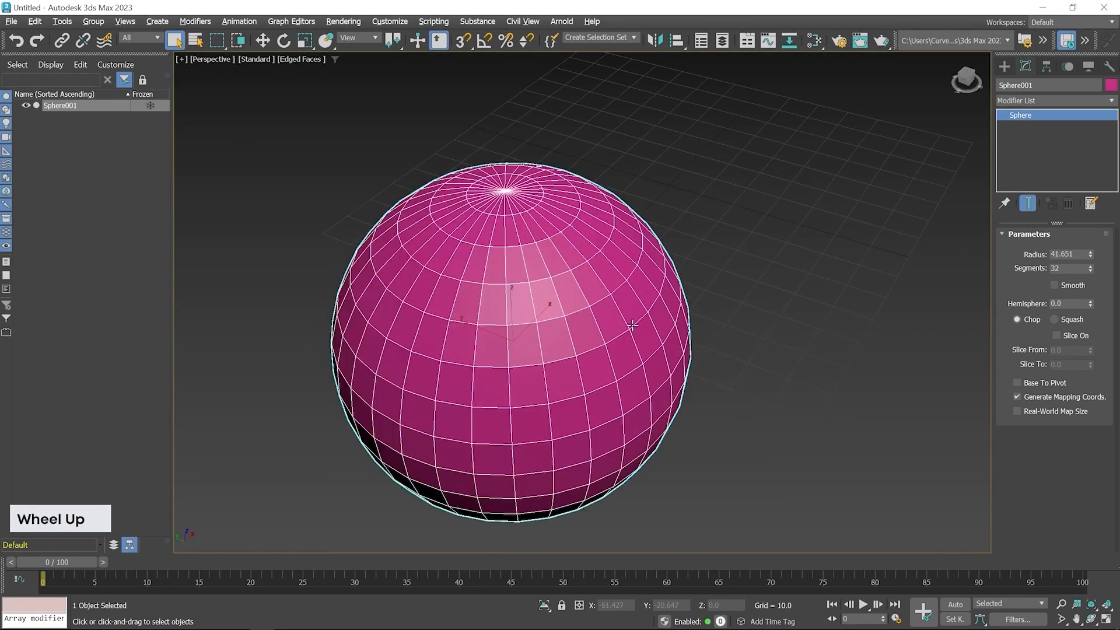
left_click(785, 281)
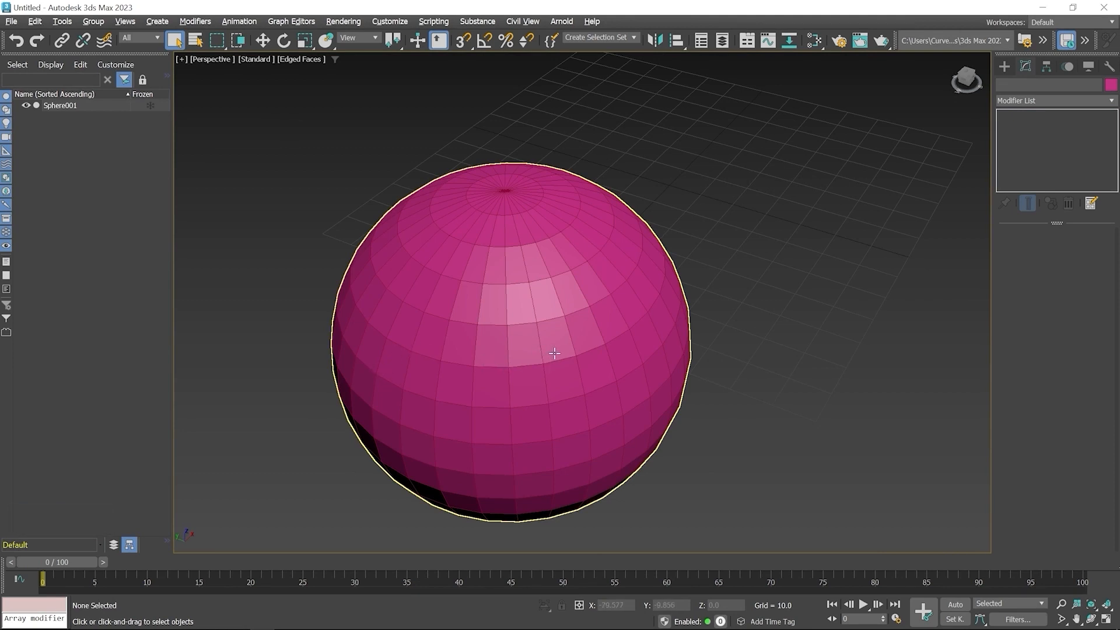
- Turn smoothing back on for the sphere and deselect it to examine the surface
left_click(452, 339)
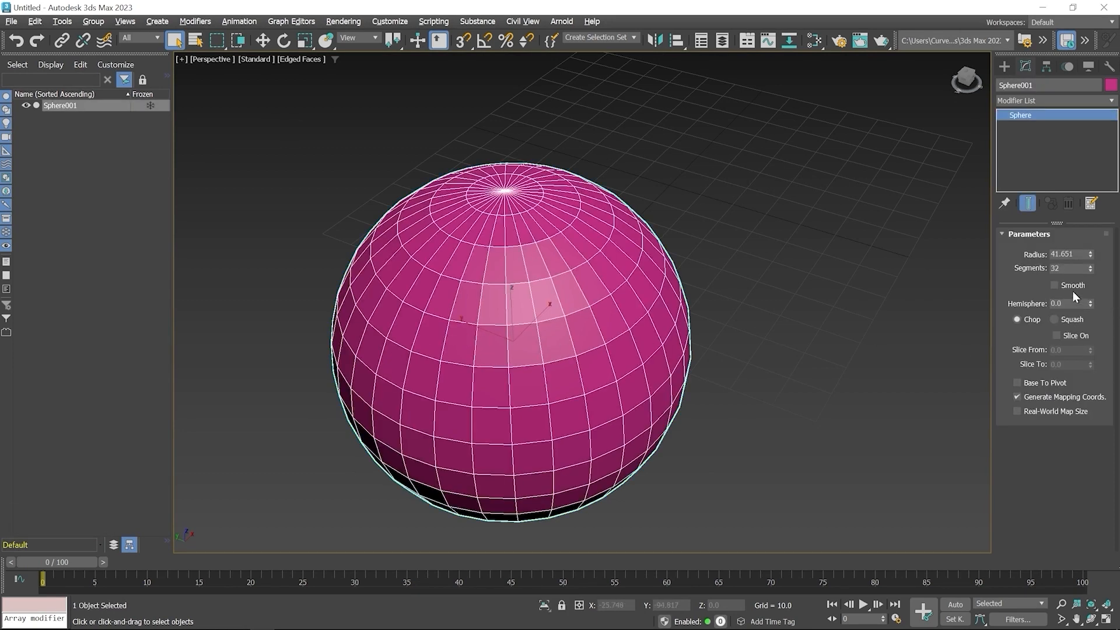
left_click(1054, 286)
left_click(787, 321)
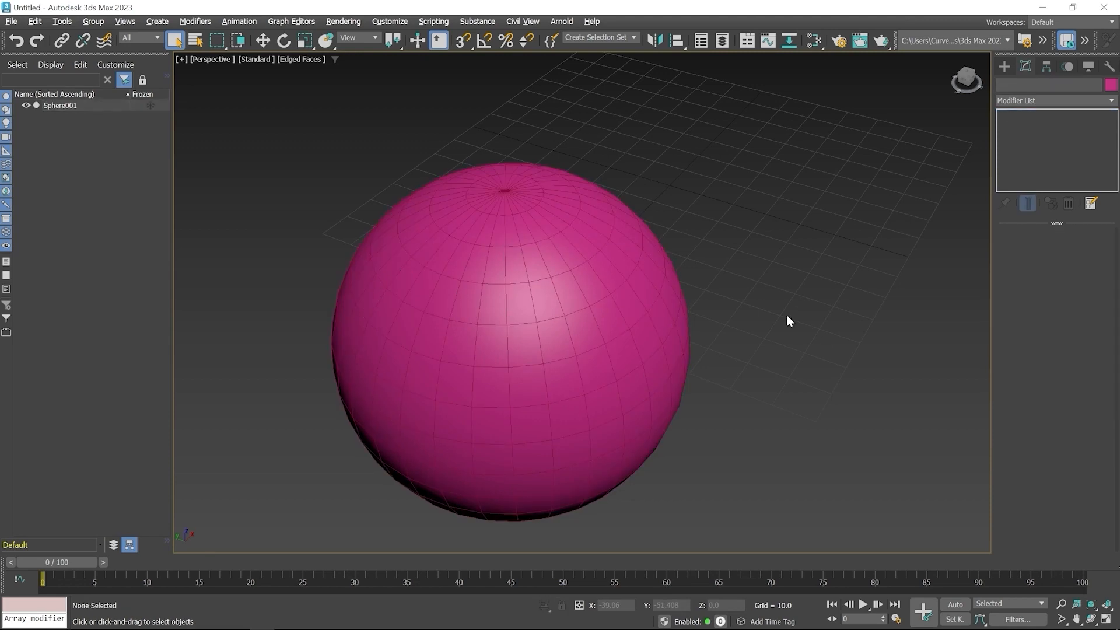
- Chop the sphere into a dome with a Hemisphere value of about 0.475, checking its underside in the four-viewport layout
left_click(653, 356)
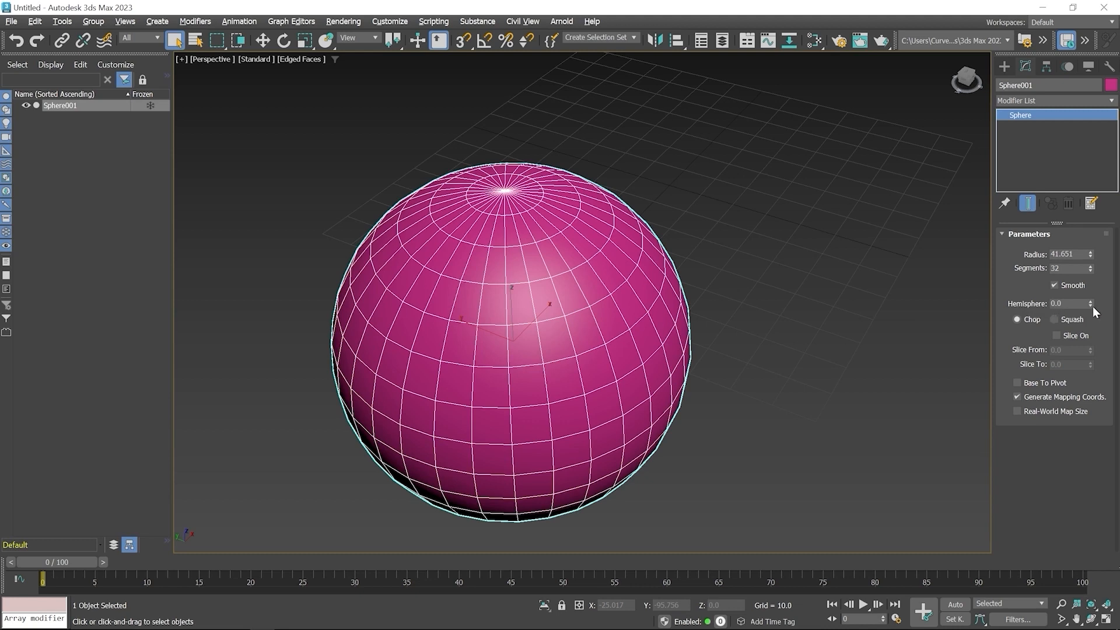
left_click_drag(1092, 306, 1097, 268)
middle_click_drag(682, 391, 617, 279)
key("alt+w")
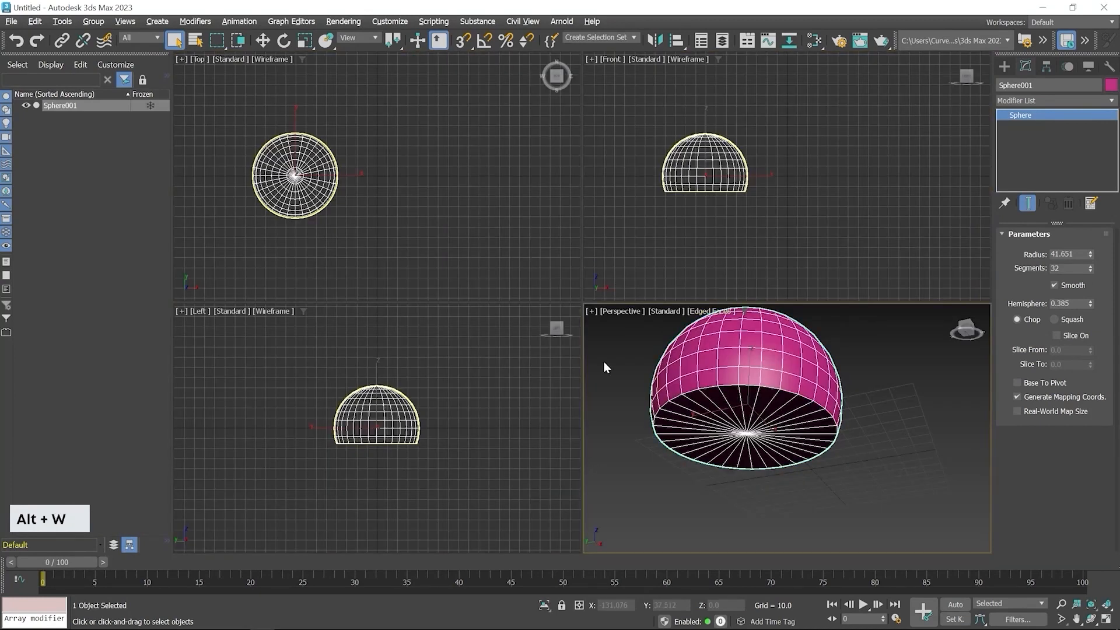
middle_click_drag(785, 414, 818, 428)
left_click_drag(1087, 302, 1089, 279)
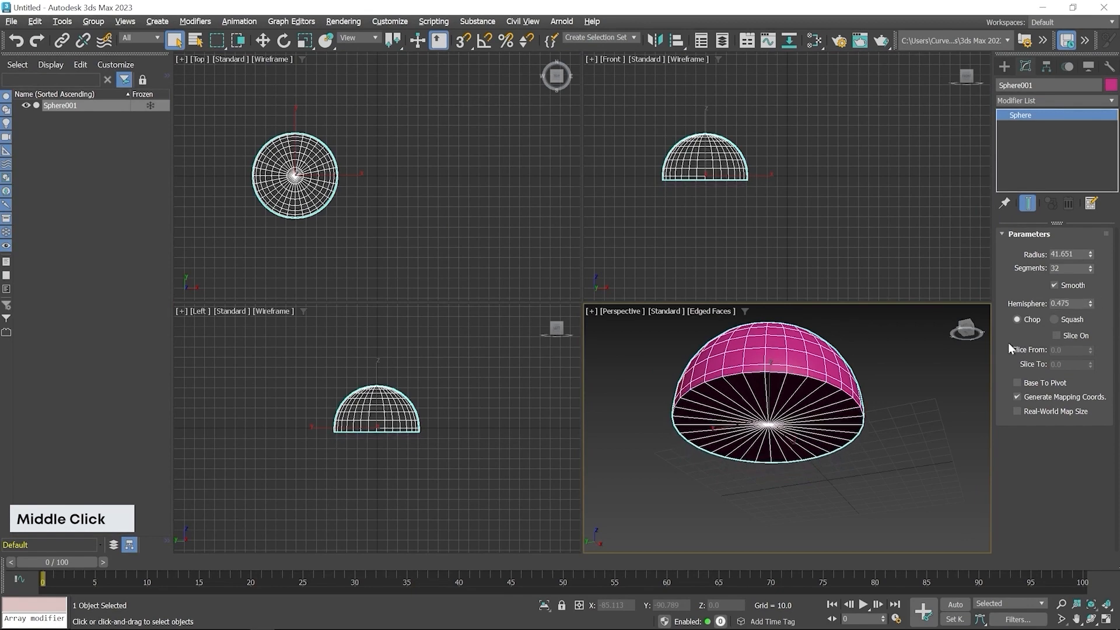
middle_click_drag(815, 432, 815, 399, "alt")
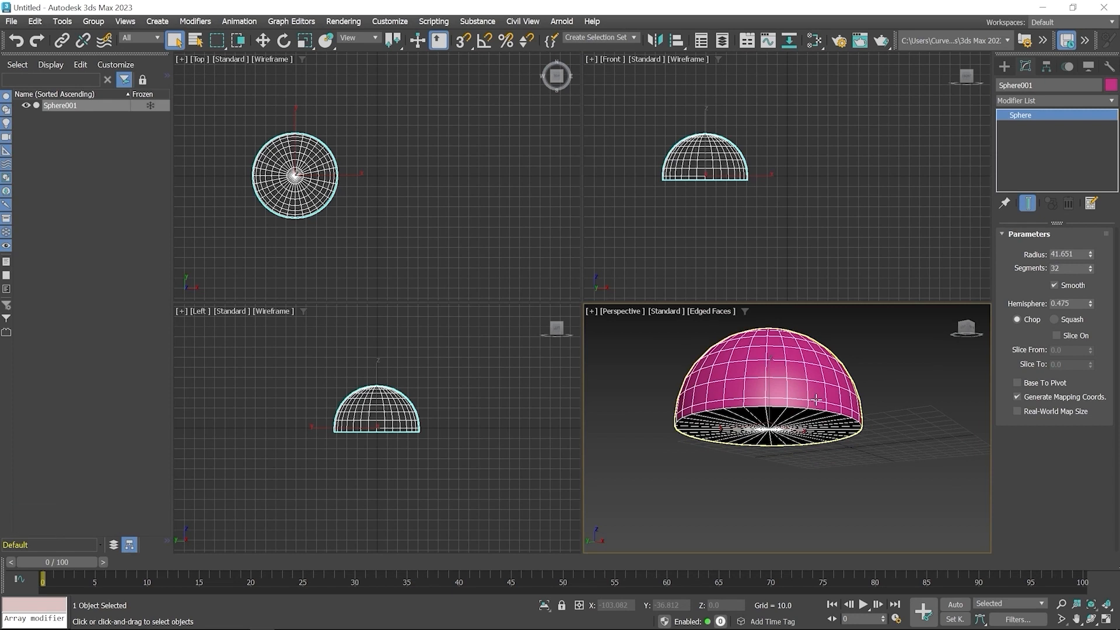
middle_click_drag(869, 408, 860, 456, "alt")
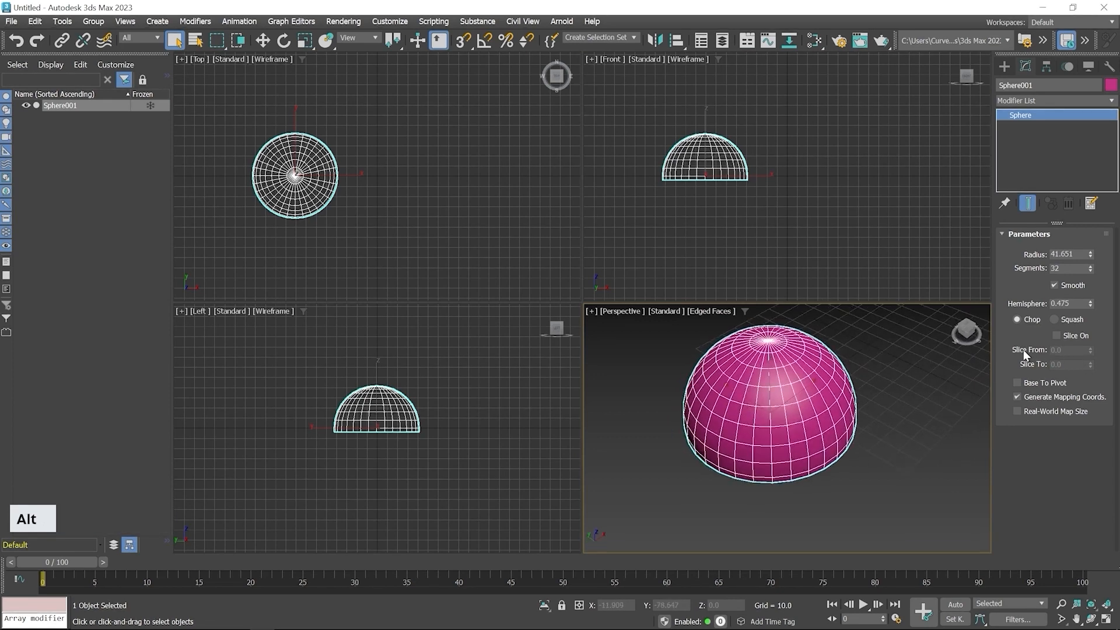
- Enable slicing on the dome and set Slice From to about -98, cutting out a wedge
left_click(1057, 336)
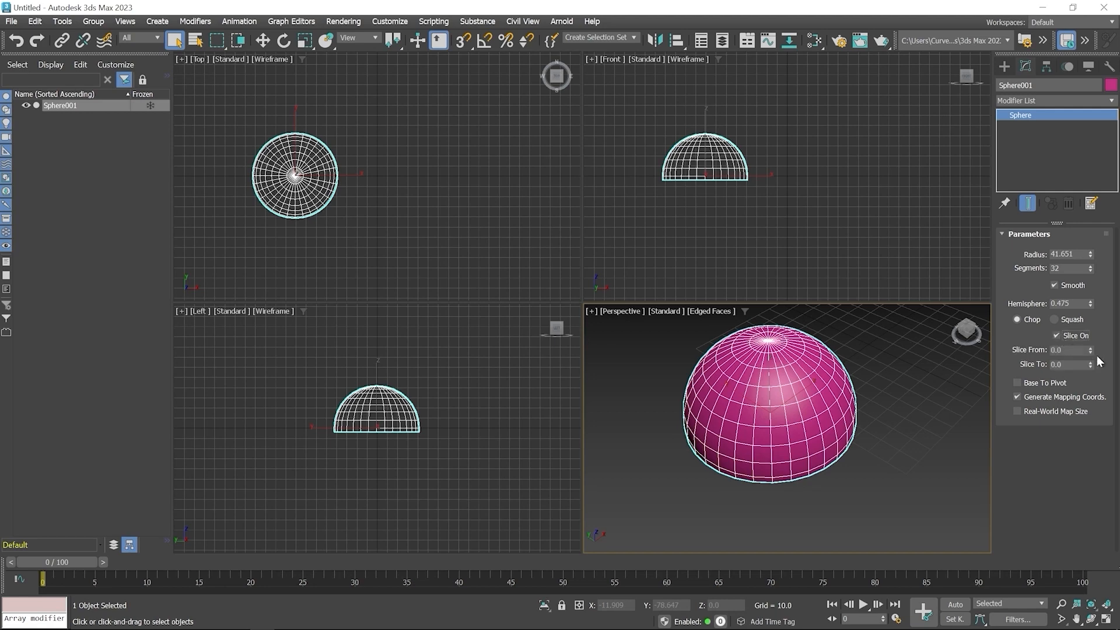
left_click(1088, 349)
left_click_drag(1089, 350, 1060, 436)
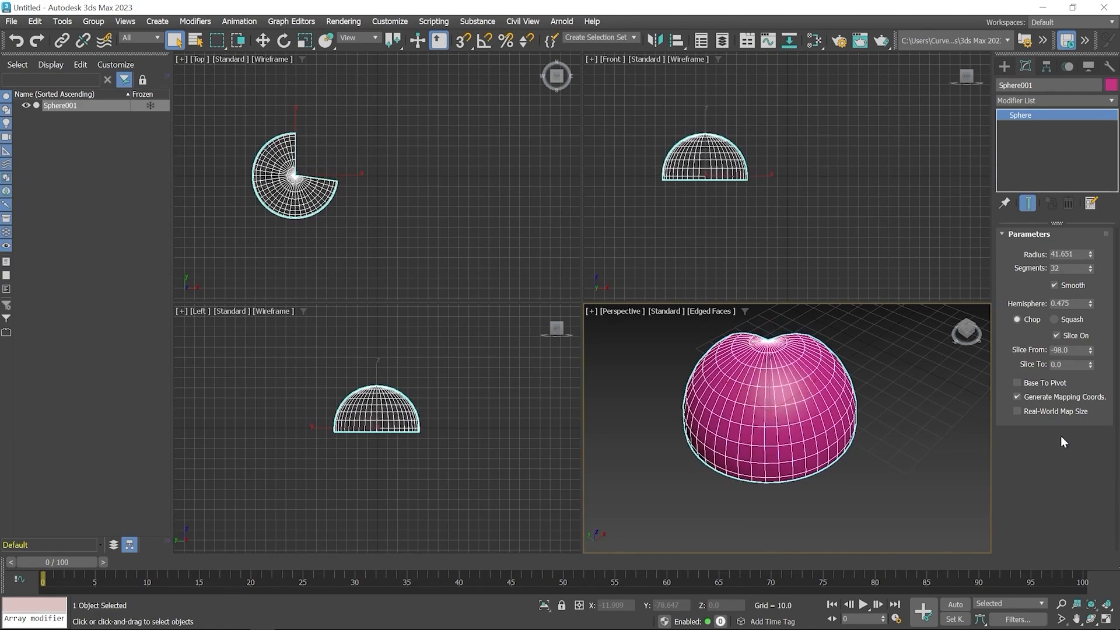
mouse_move(770, 408)
middle_mouse_down("alt")
mouse_move(751, 379)
mouse_move(809, 413)
mouse_move(785, 417)
middle_mouse_up("alt")
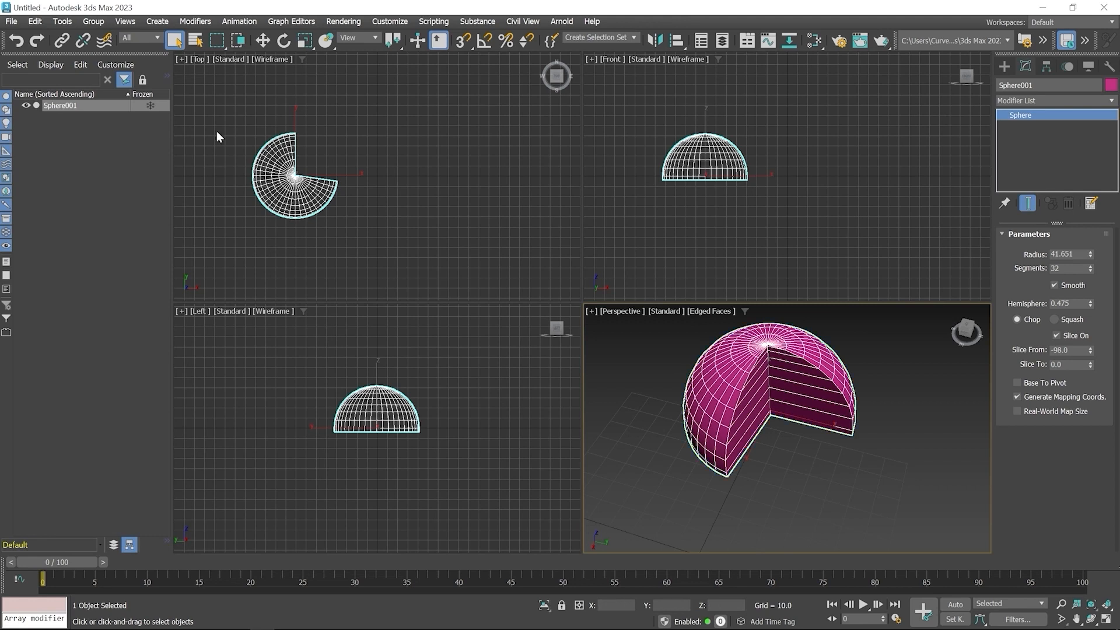
- Delete the sliced dome from the scene
mouse_move(218, 134)
left_mouse_down()
mouse_move(290, 198)
mouse_move(394, 263)
left_mouse_up()
key("Delete")
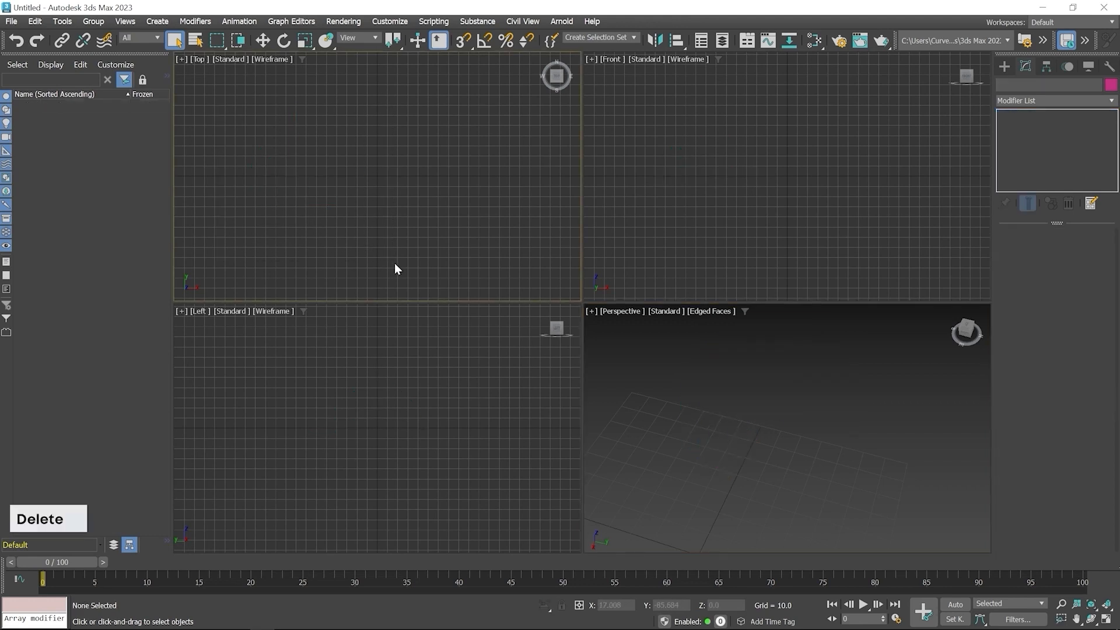
- Create a cylinder in the Top viewport with a radius of about 22.9 and a height of about 97.7
left_click(1005, 65)
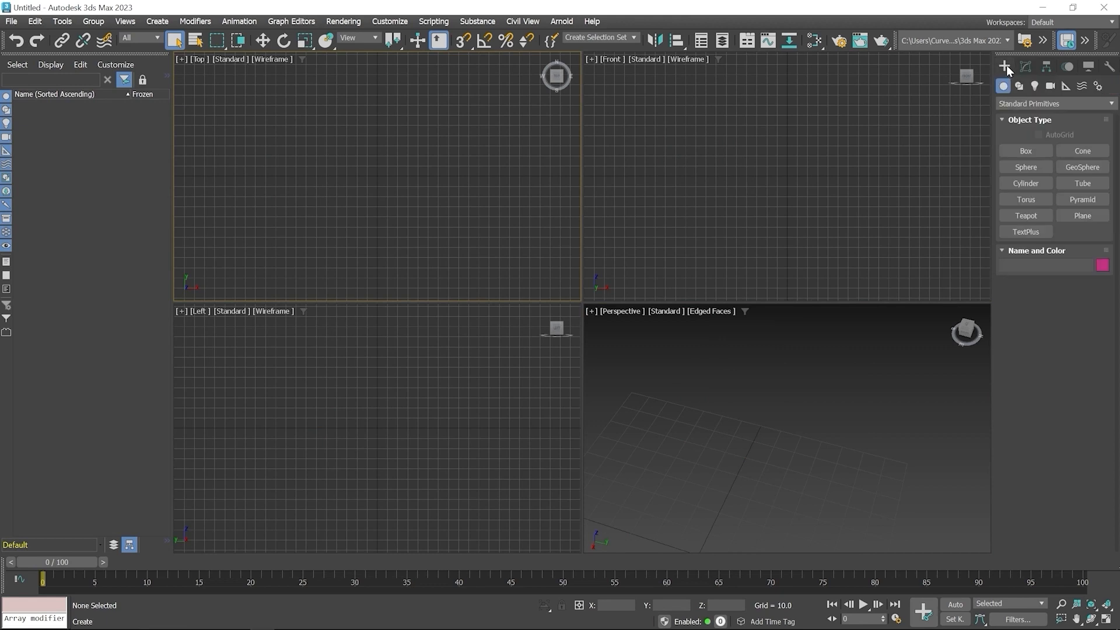
left_click(1026, 185)
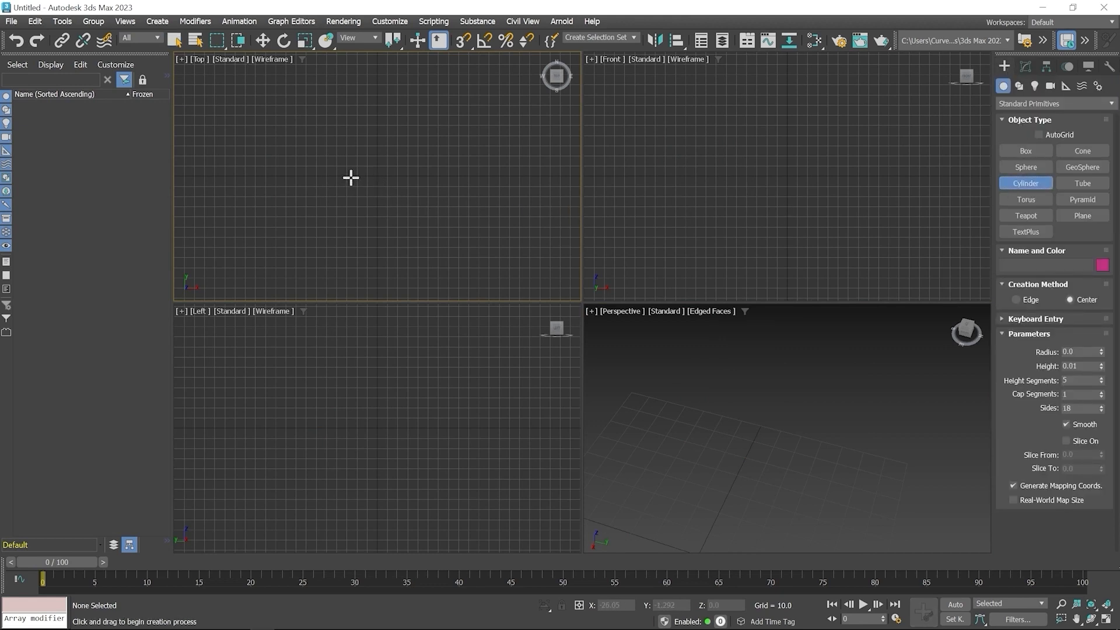
left_click_drag(350, 177, 366, 196)
left_click(367, 196)
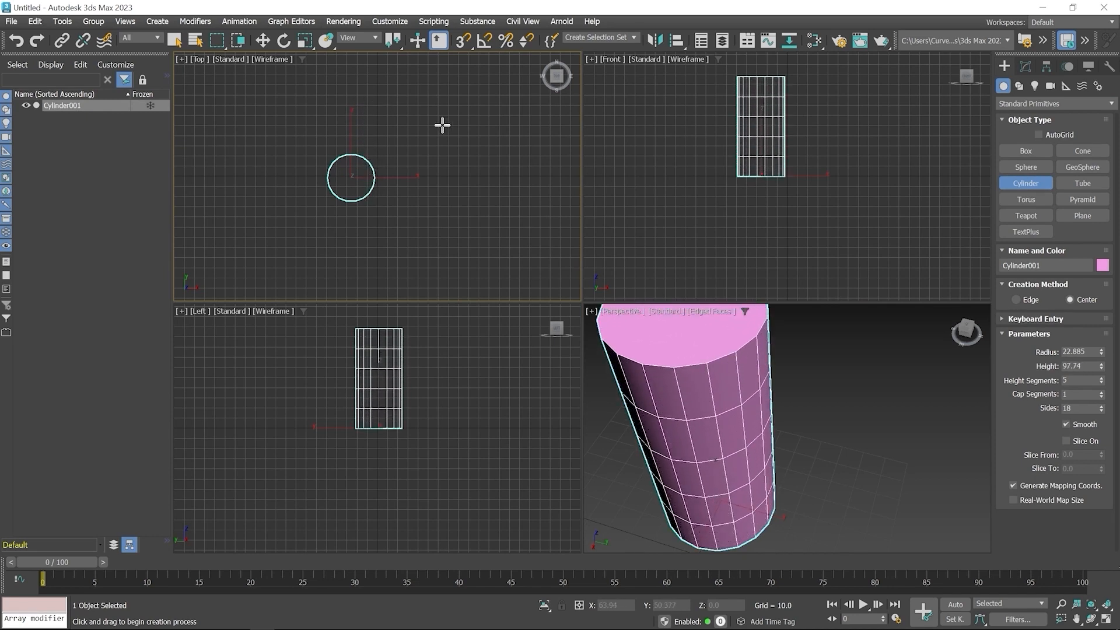
right_click(430, 125)
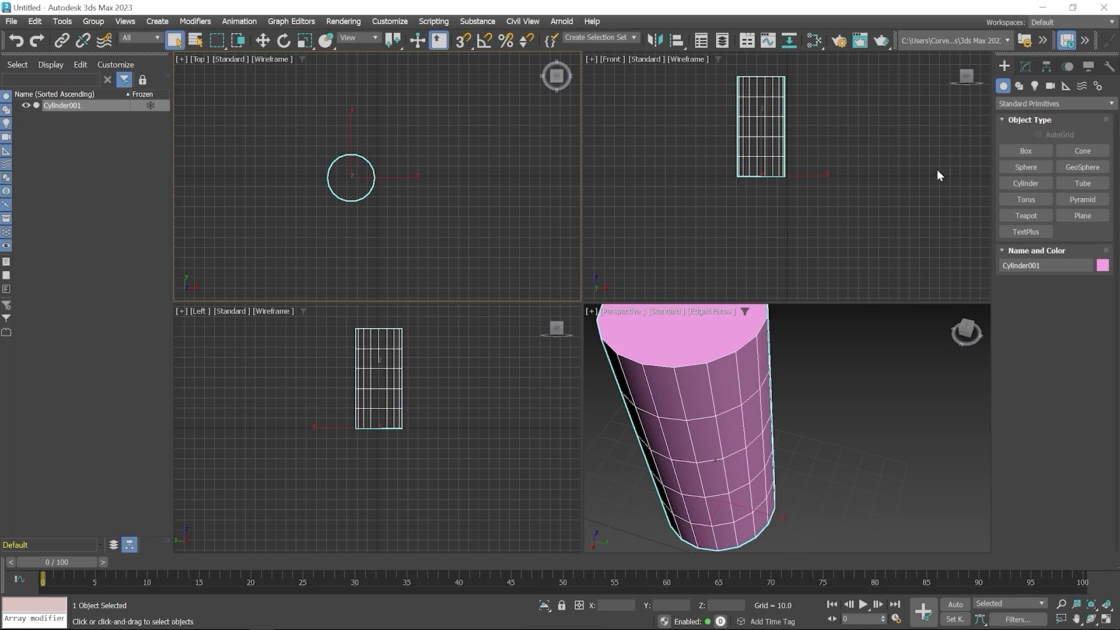
- Resize the cylinder to a radius of about 8.6 and a height of about 113.4
left_click(1027, 183)
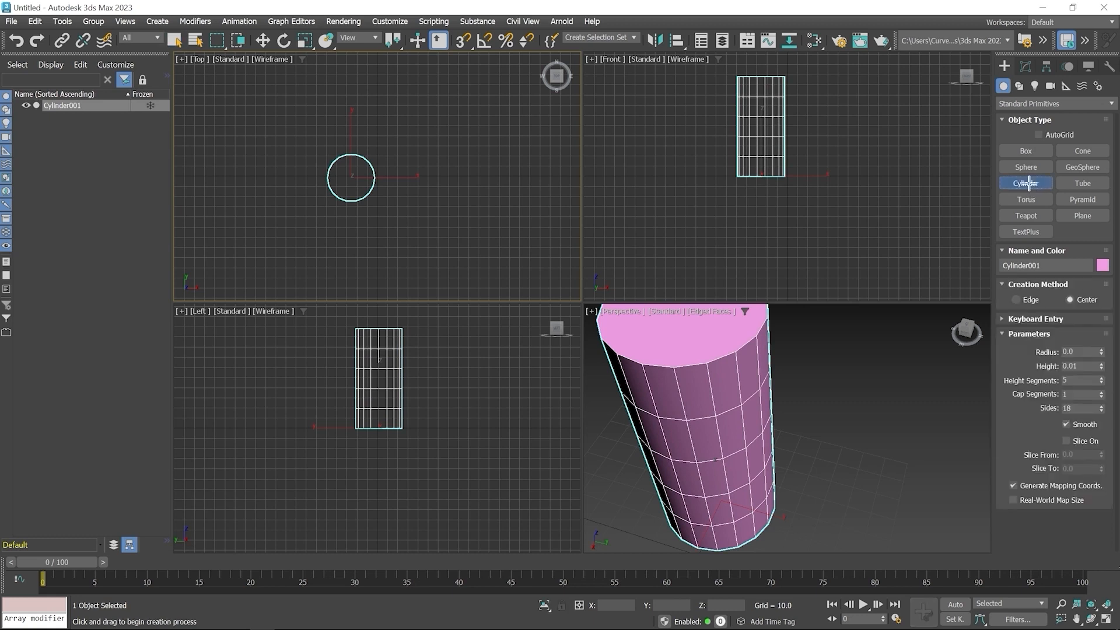
left_click(1020, 320)
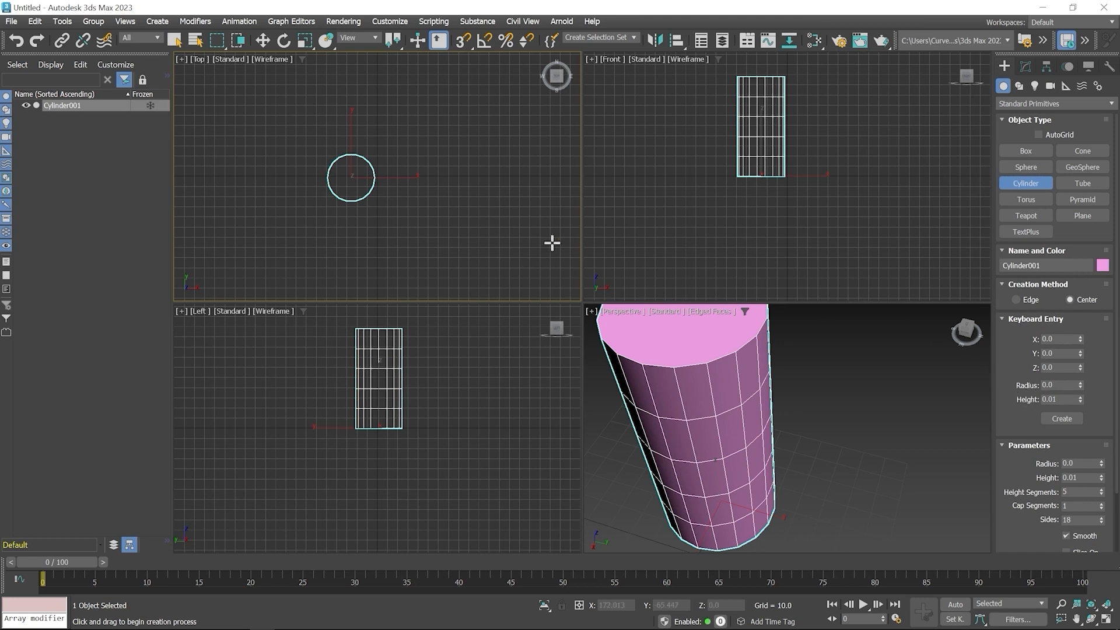
left_click(1024, 65)
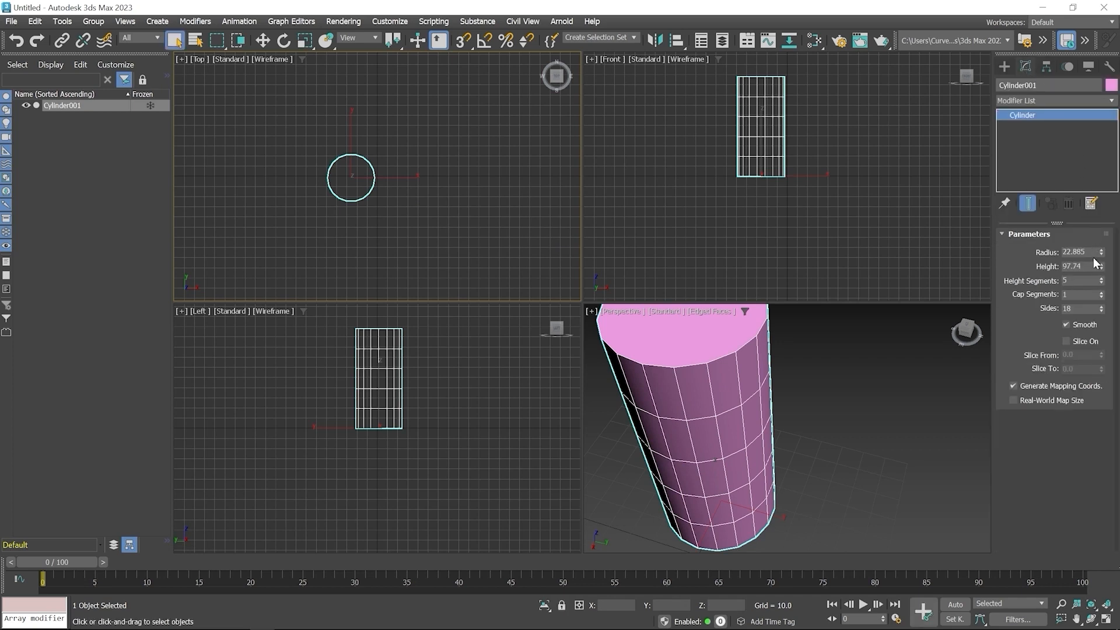
left_click_drag(1101, 252, 1101, 279)
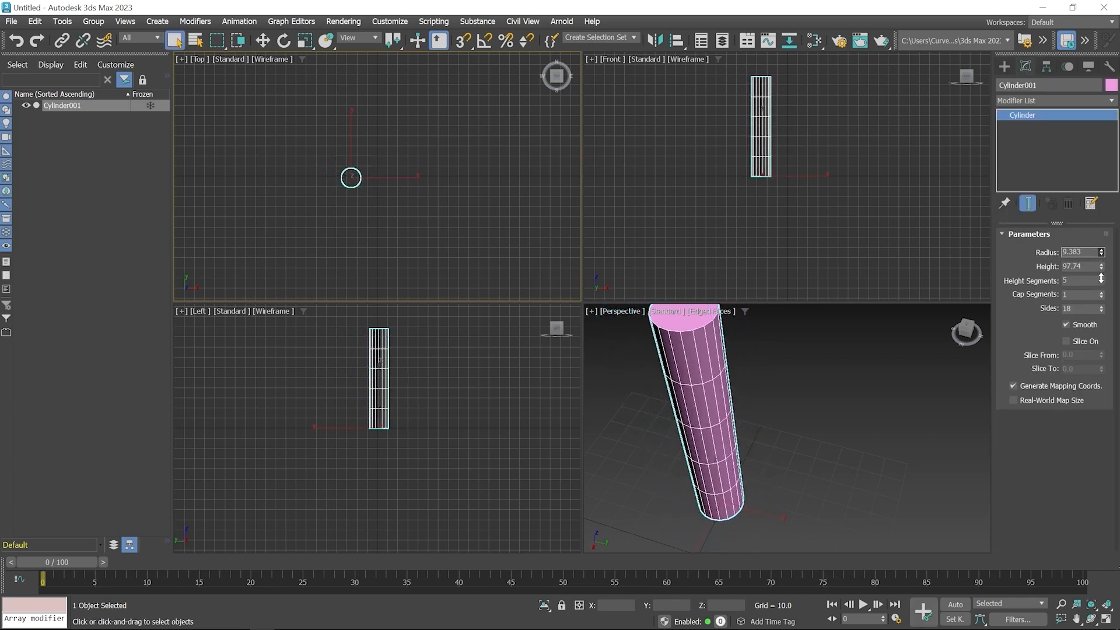
middle_click_drag(824, 383, 878, 402)
mouse_move(1101, 252)
left_mouse_down()
mouse_move(1102, 277)
mouse_move(1102, 254)
left_mouse_up()
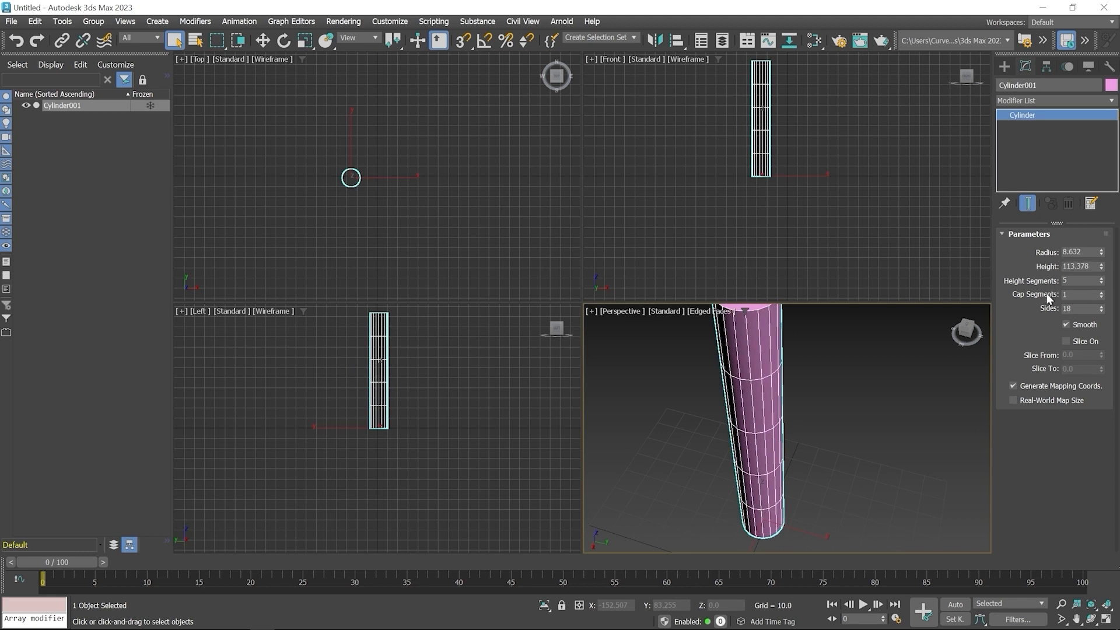
- Reduce the cylinder's height segments to 1 and raise its cap segments to 3
middle_click_drag(822, 383, 831, 410)
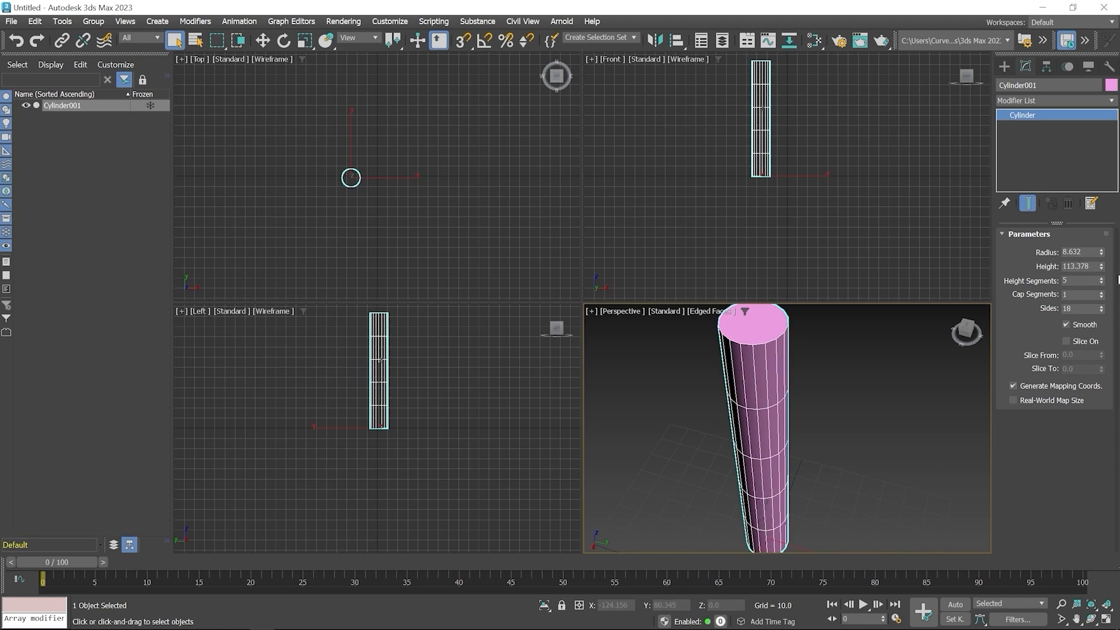
left_click_drag(1103, 285, 1110, 280)
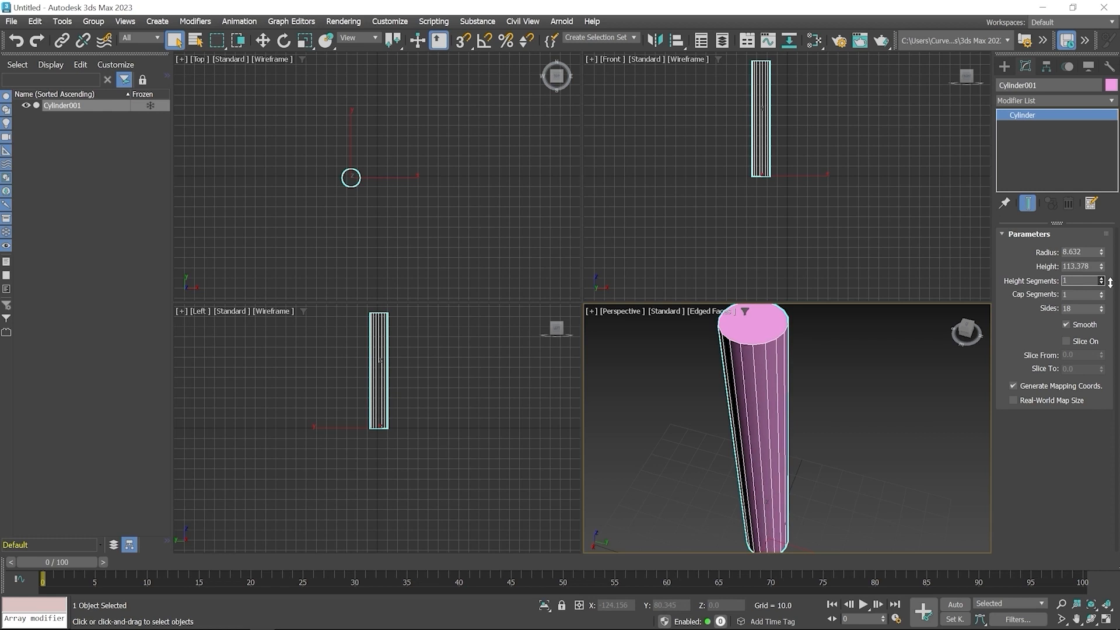
middle_click_drag(774, 345, 770, 420)
scroll(770, 420, "up", 2)
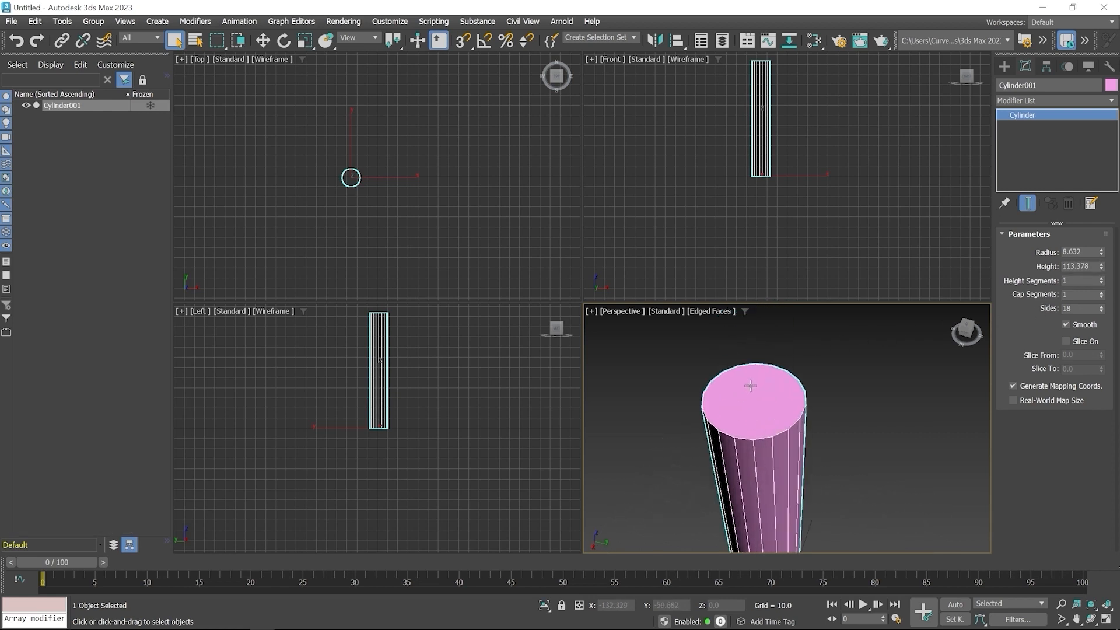
left_click(1101, 292)
left_click(1101, 292)
- Try lower side counts of 9 and 5 on the cylinder to make its outline angular
middle_click_drag(787, 426, 791, 416)
scroll(791, 415, "down", 3)
middle_click_drag(830, 489, 787, 501, "alt")
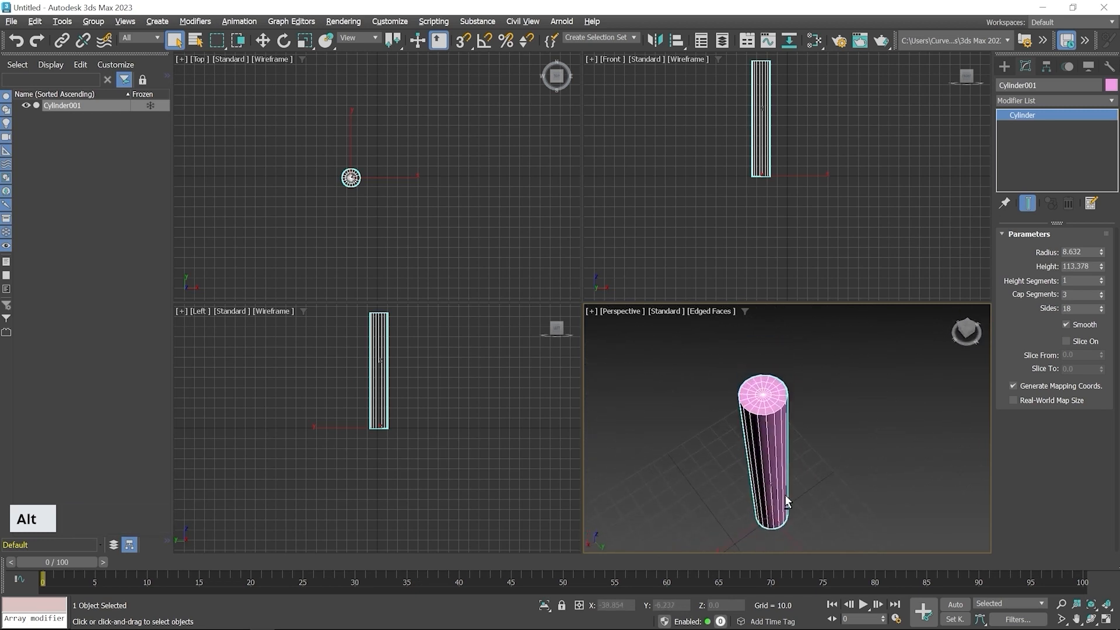
scroll(787, 502, "up", 4)
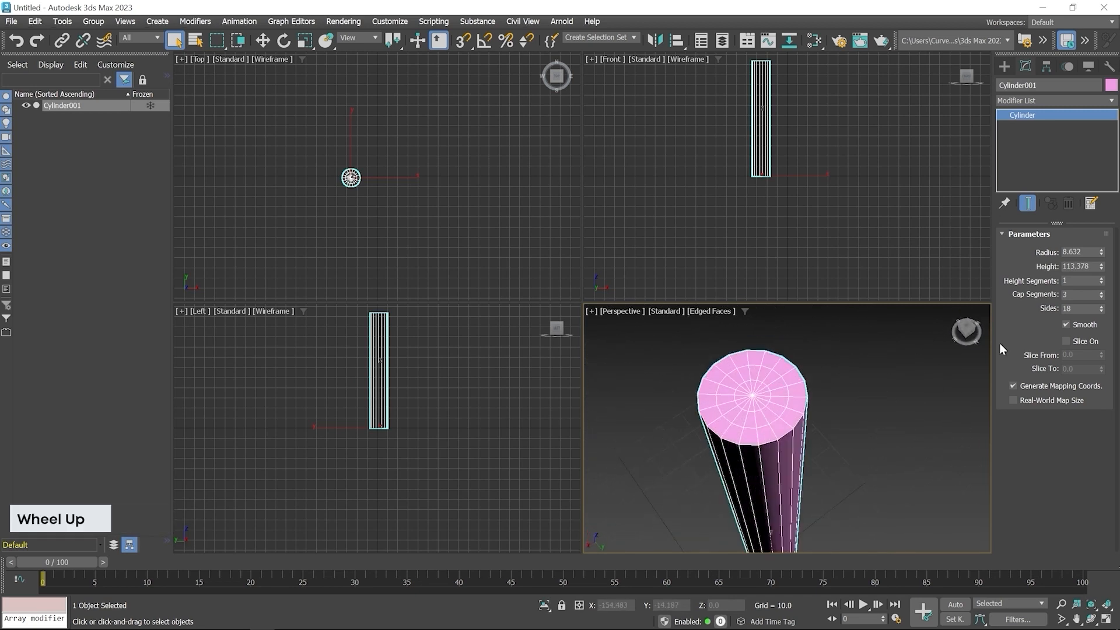
mouse_move(1102, 309)
left_mouse_down()
mouse_move(1101, 296)
mouse_move(1104, 313)
left_mouse_up()
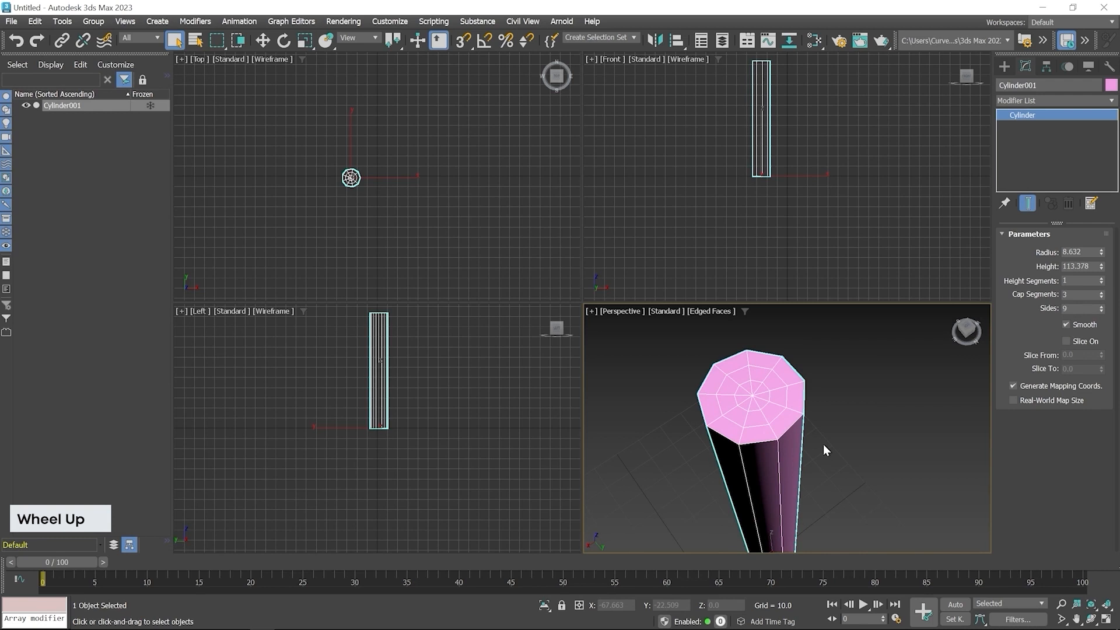
type("5")
key("Return")
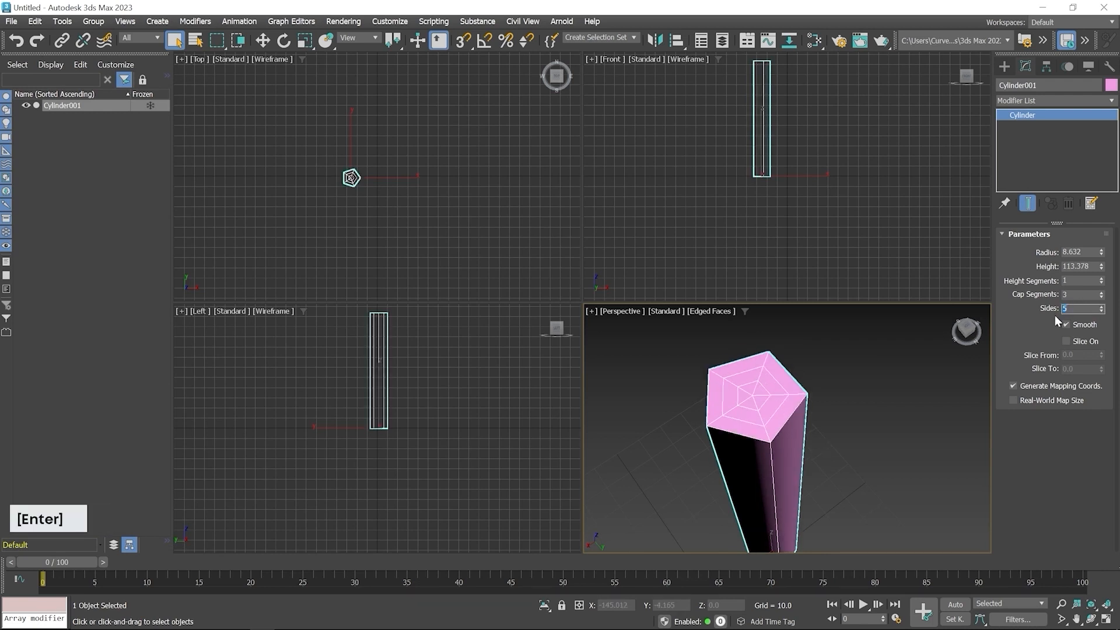
- Set the cylinder's number of sides to 32 for a rounder outline
left_click_drag(1100, 313, 1100, 292)
double_click(1083, 305)
type("32")
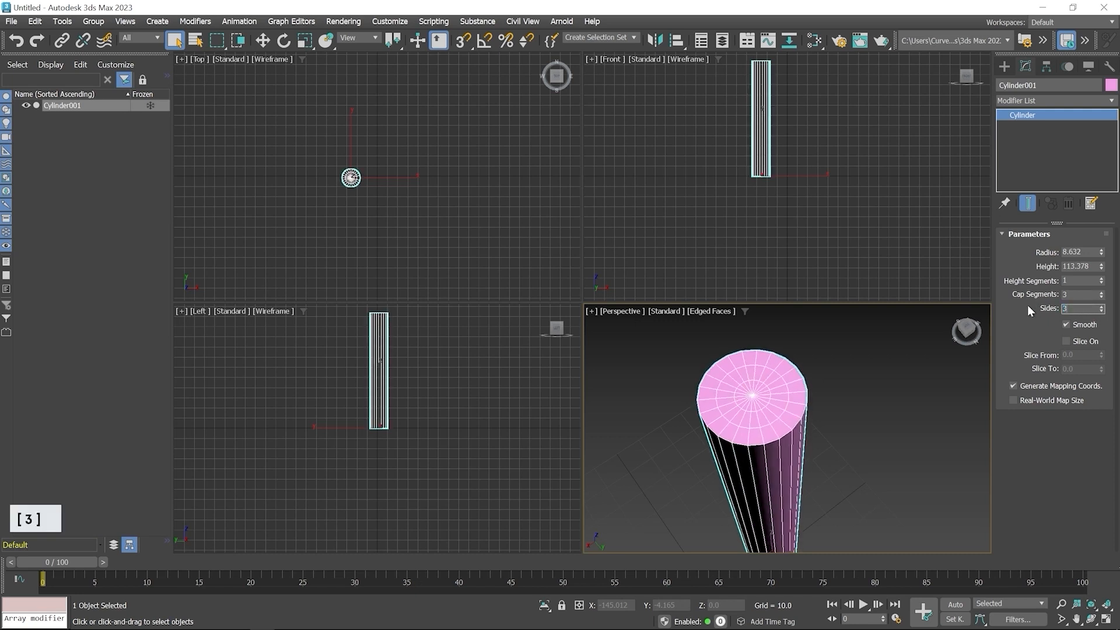
key("Return")
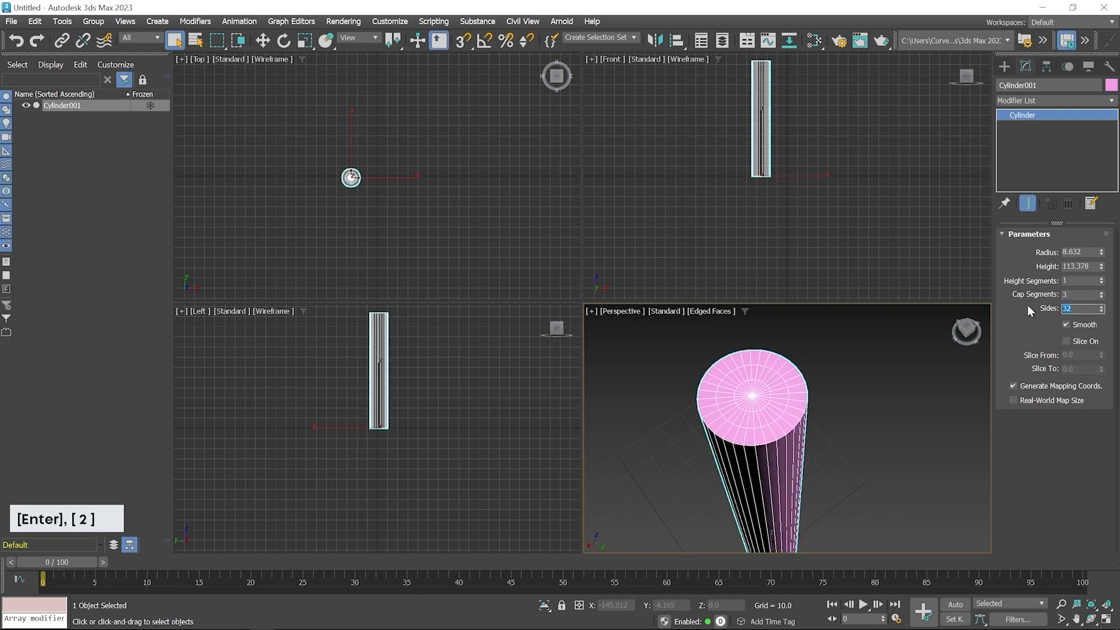
- Enable slicing on the cylinder and set Slice From to about 291, cutting a wedge along its length
middle_click_drag(789, 458, 752, 437)
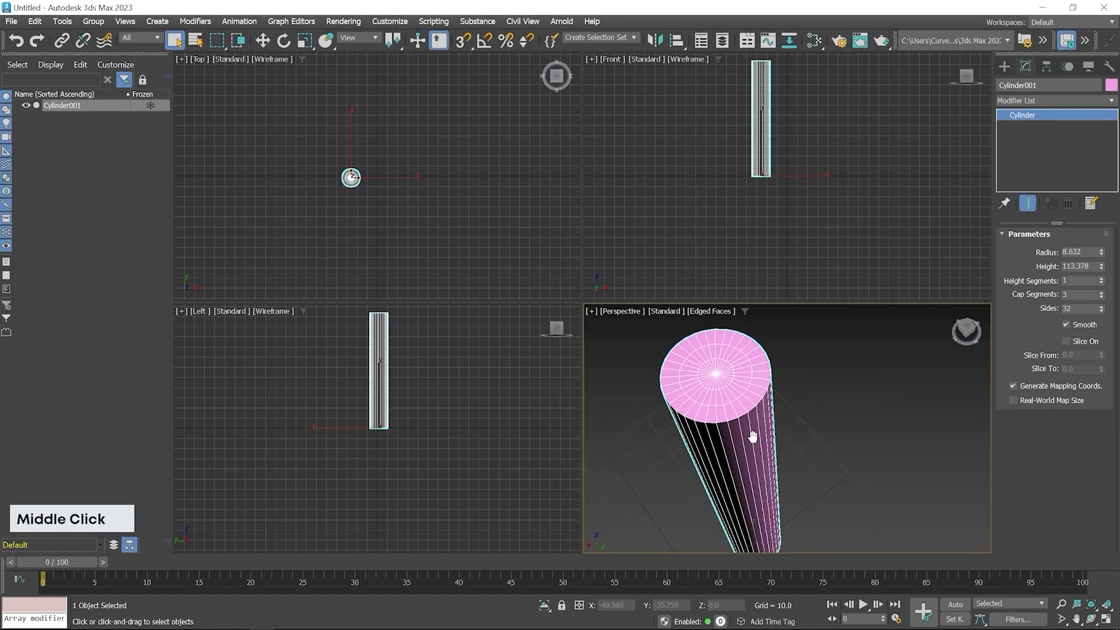
left_click(1071, 341)
left_click_drag(1101, 355, 1092, 96)
middle_click_drag(789, 390, 816, 418)
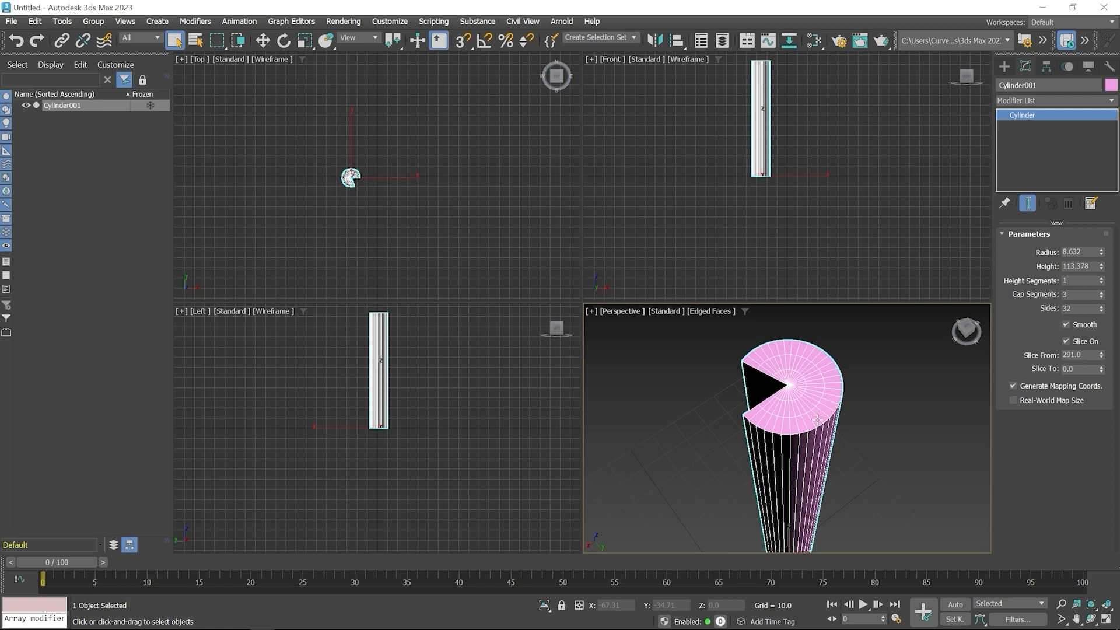
- Delete the sliced cylinder and create a torus in the Top viewport with Radius 1 about 26.7 and Radius 2 about 11.2
right_click(400, 212)
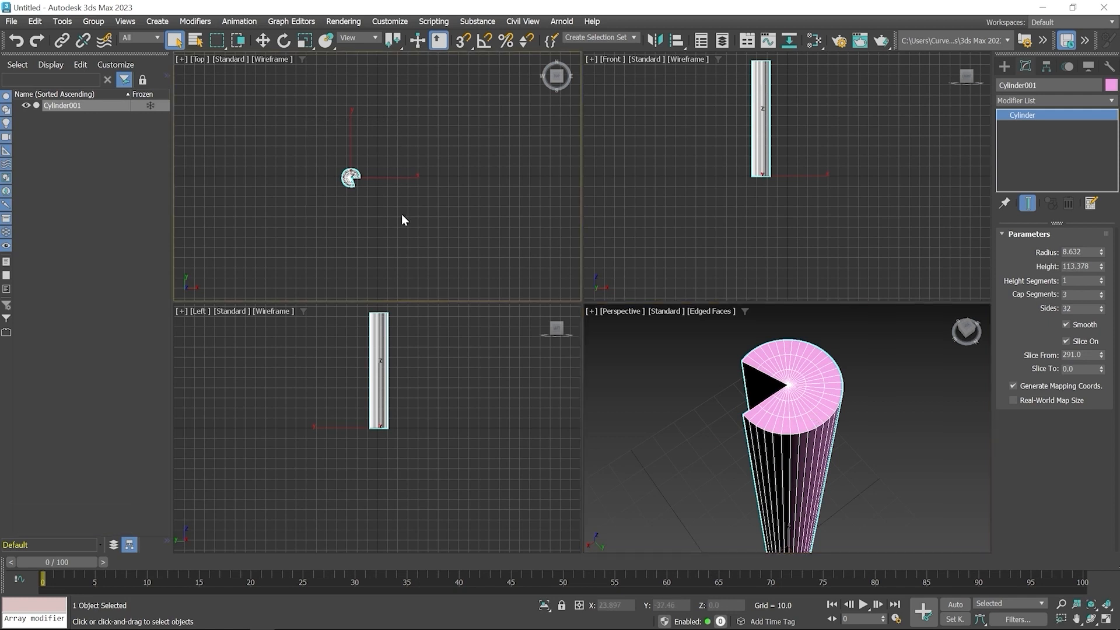
key("Delete")
left_click(1004, 66)
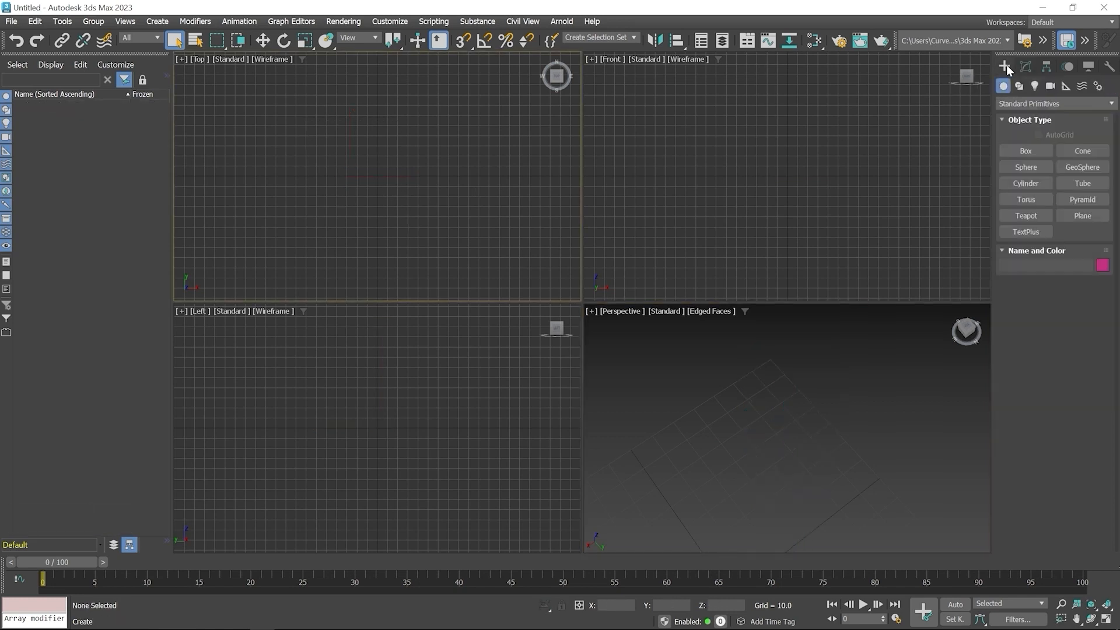
left_click(1030, 198)
left_click_drag(345, 175, 373, 190)
left_click(365, 185)
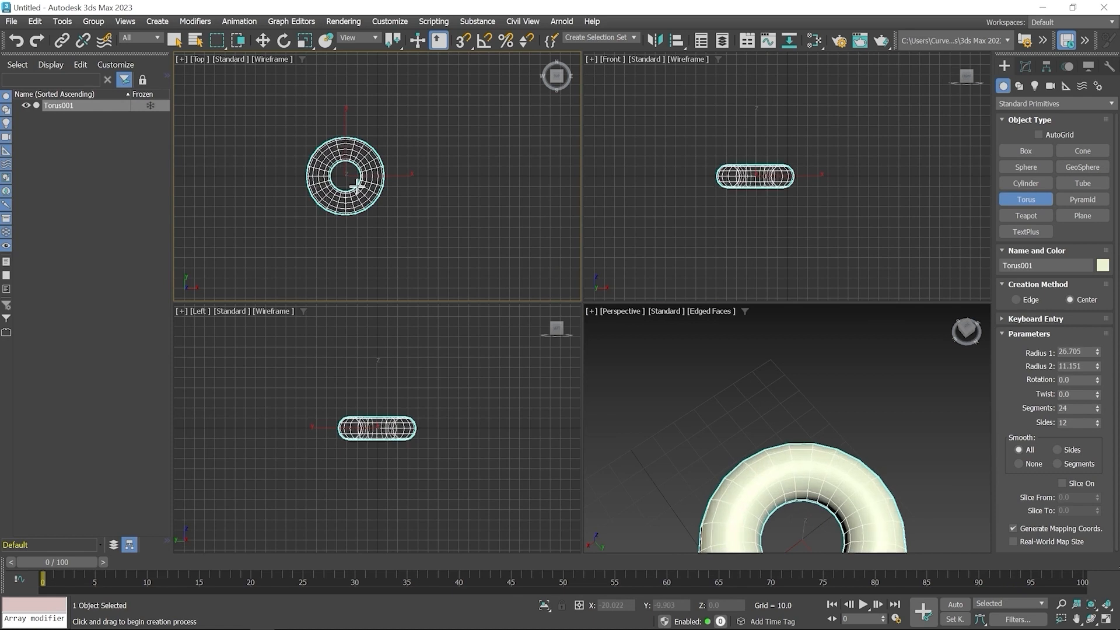
left_click(357, 186)
right_click(429, 158)
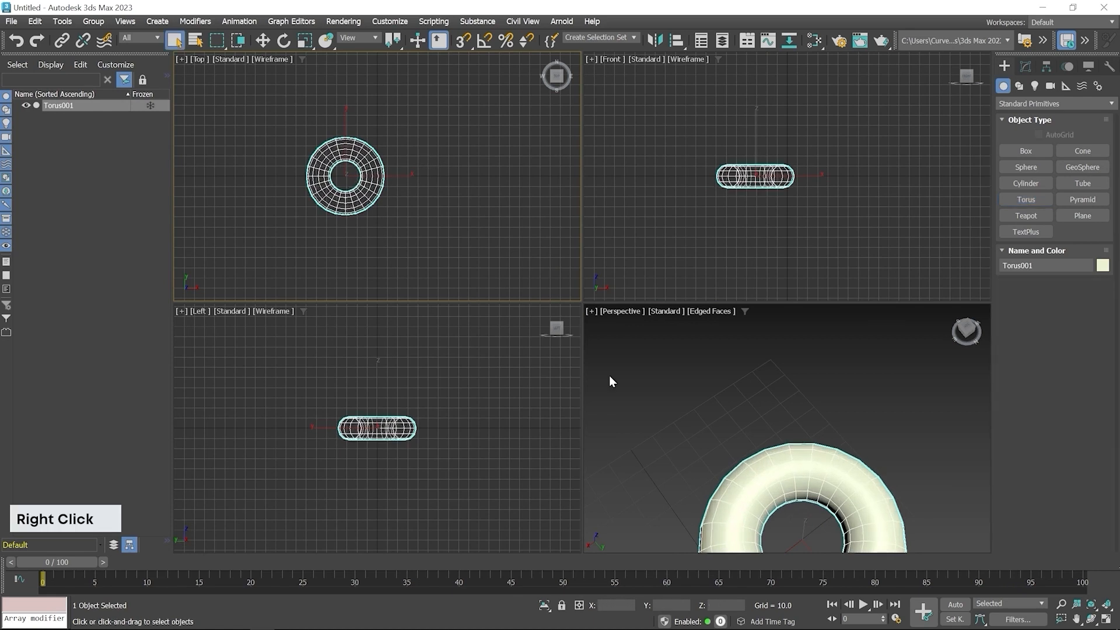
- Adjust the torus to Radius 1 about 34.5, Radius 2 about 8.3 and Rotation about -19.5, resetting Twist to 0
middle_click_drag(732, 480, 767, 384)
scroll(737, 403, "down", 2)
scroll(773, 452, "up", 3)
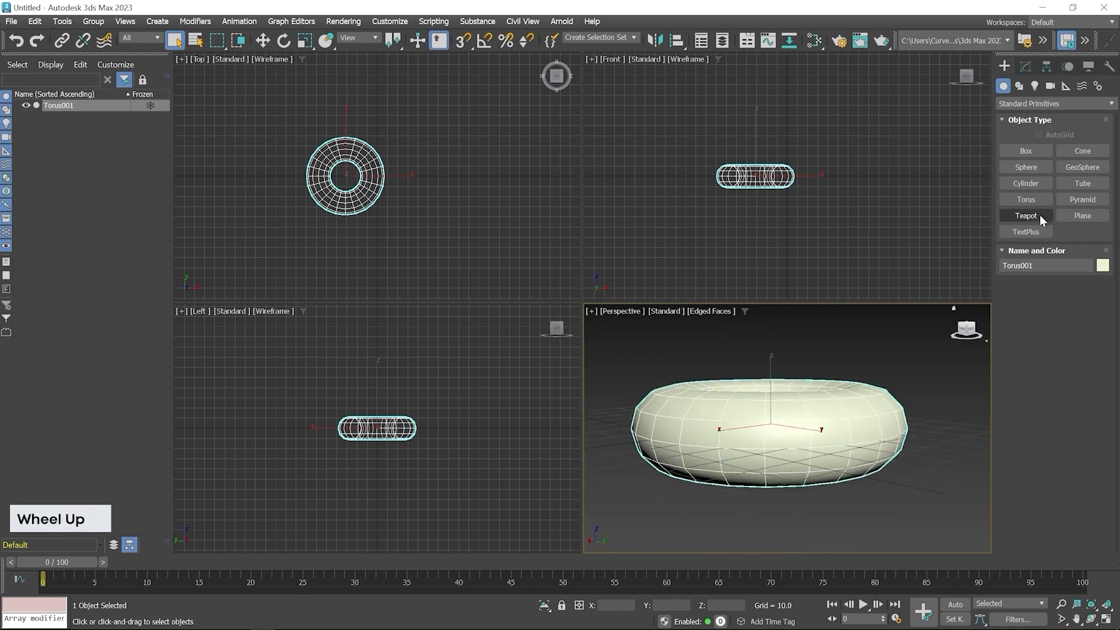
left_click(1025, 67)
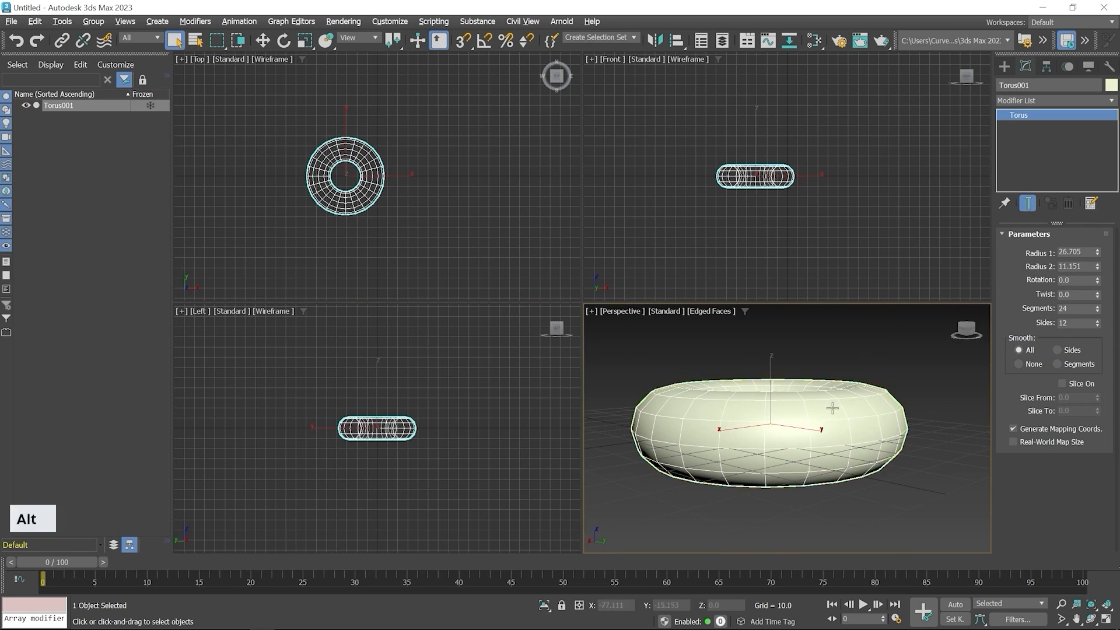
middle_click_drag(833, 408, 830, 447, "alt")
left_click_drag(1097, 253, 1108, 322)
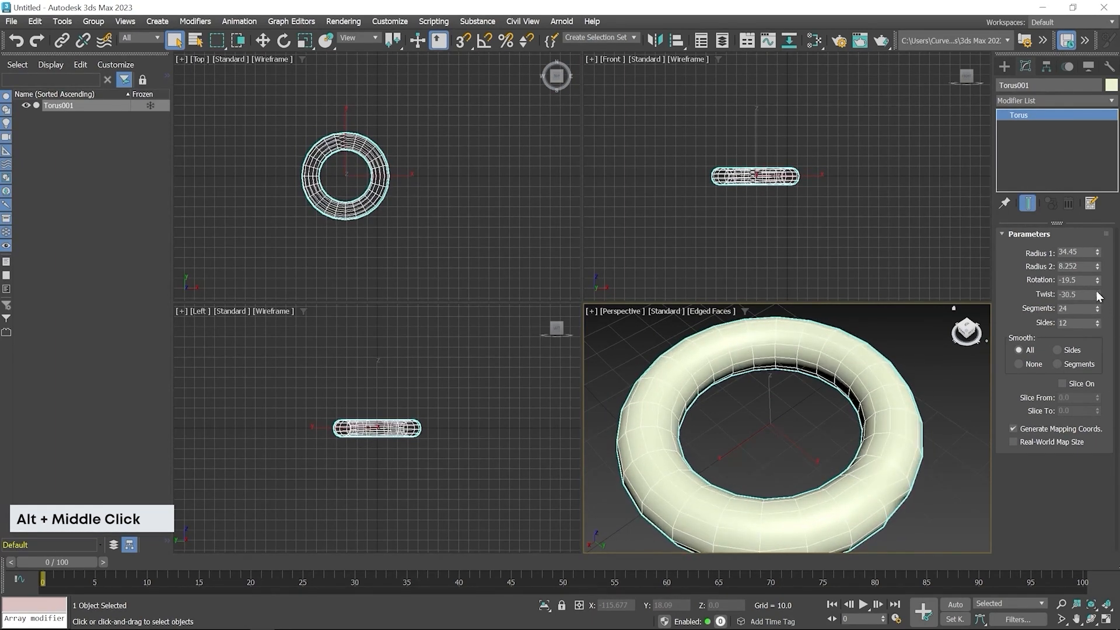
right_click(1097, 295)
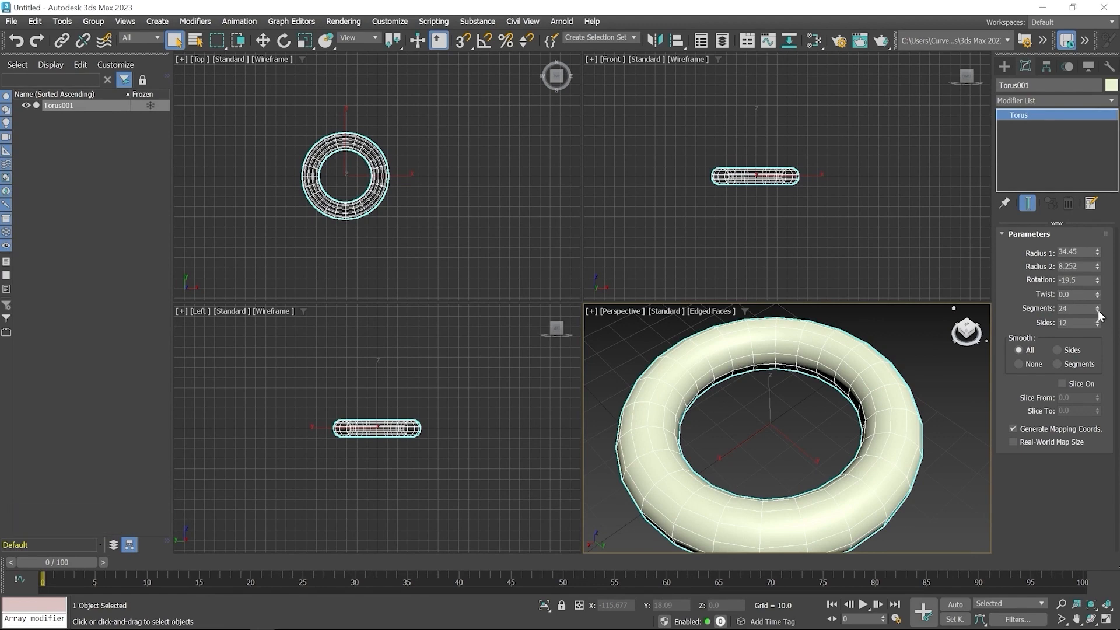
- Set the torus to 26 segments and 13 sides
left_click_drag(1097, 308, 1095, 315)
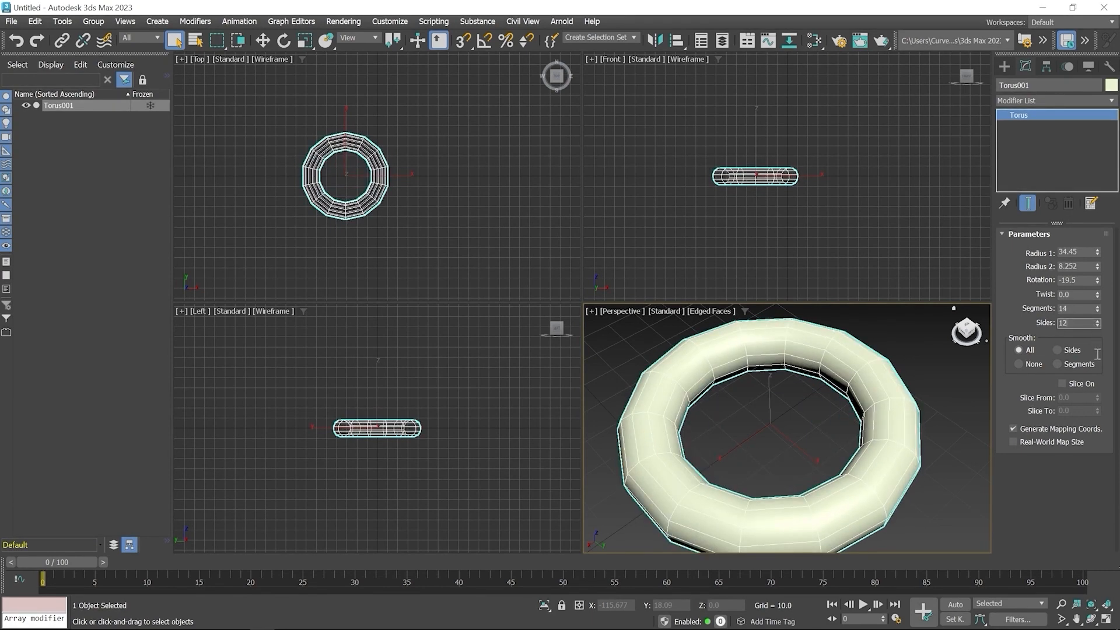
left_click_drag(1098, 322, 1038, 309)
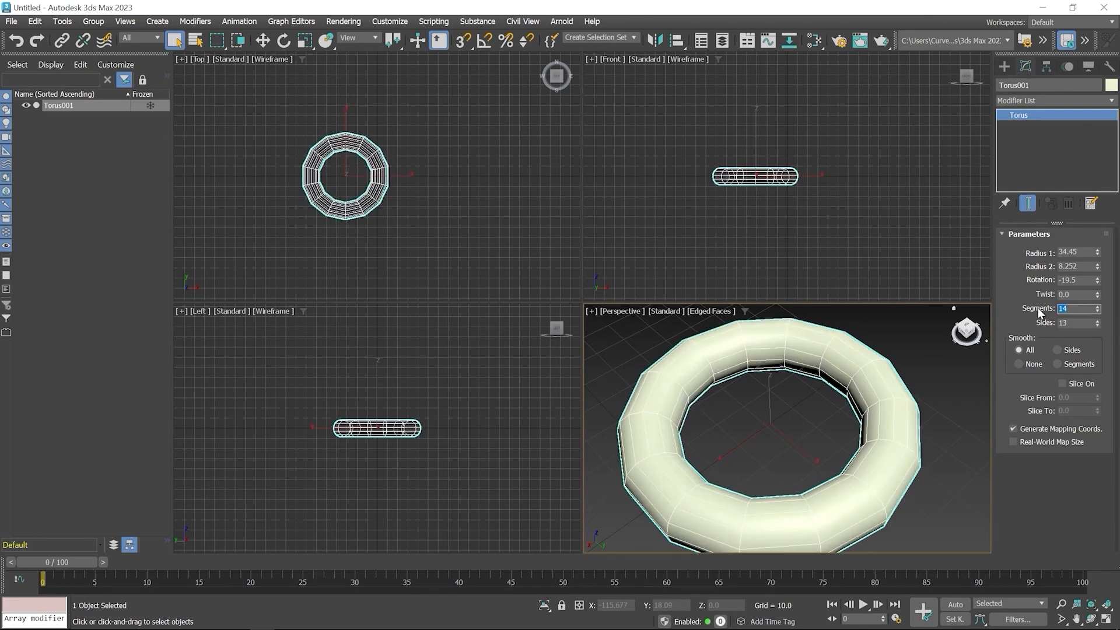
type("26")
key("Return")
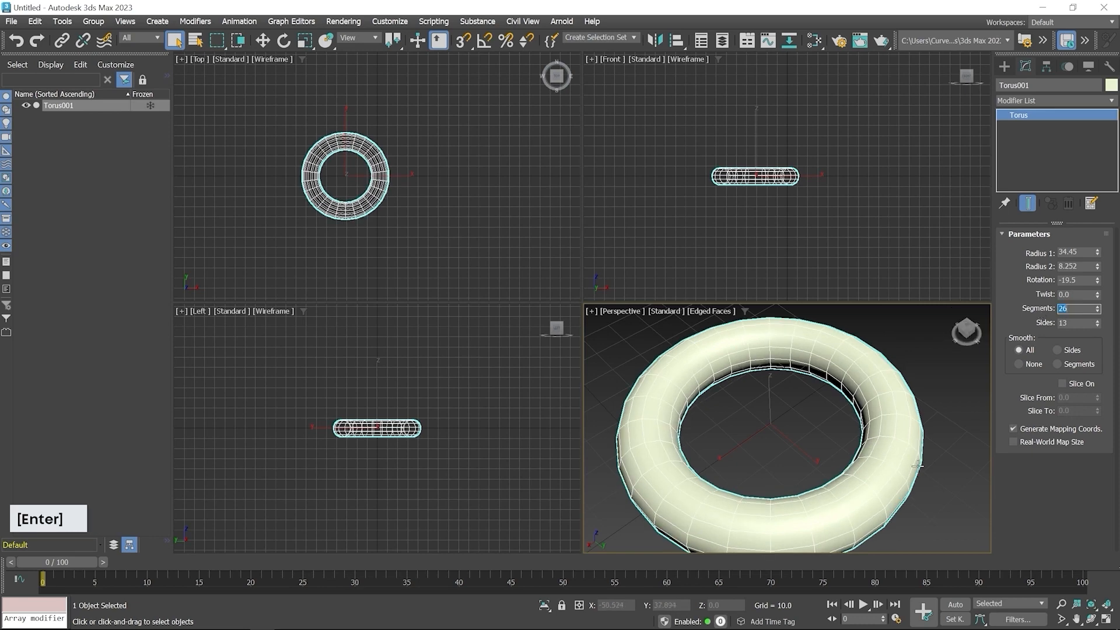
mouse_move(779, 461)
middle_mouse_down("alt")
mouse_move(800, 376)
mouse_move(785, 452)
mouse_move(744, 463)
mouse_move(785, 455)
mouse_move(794, 465)
middle_mouse_up("alt")
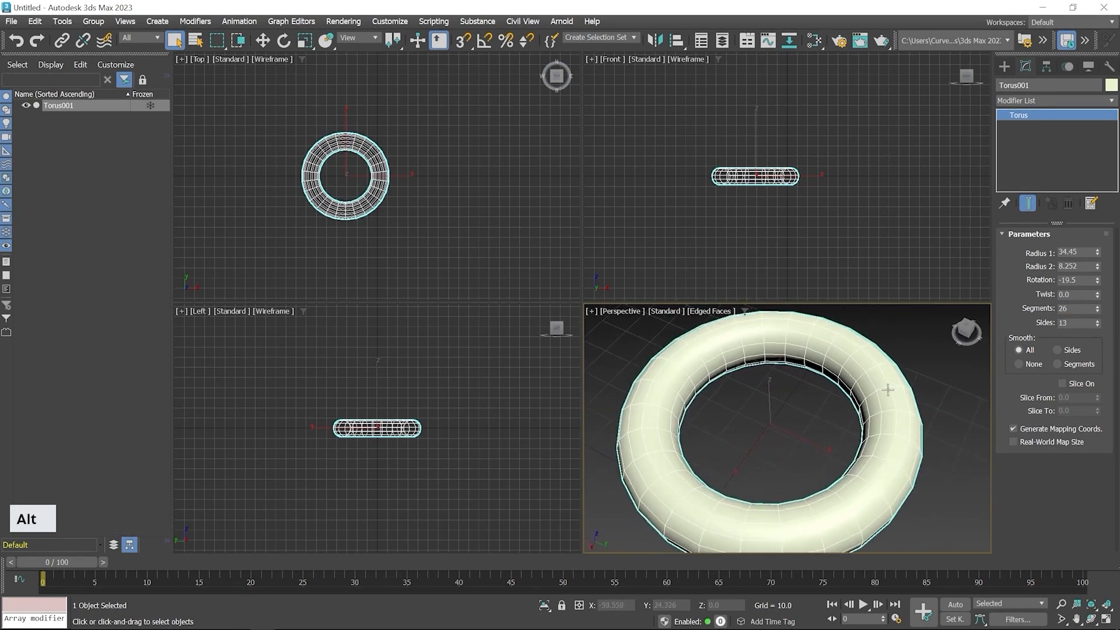
- Create a TextPlus object in the Top viewport below the torus, keeping the default text
left_click(1004, 65)
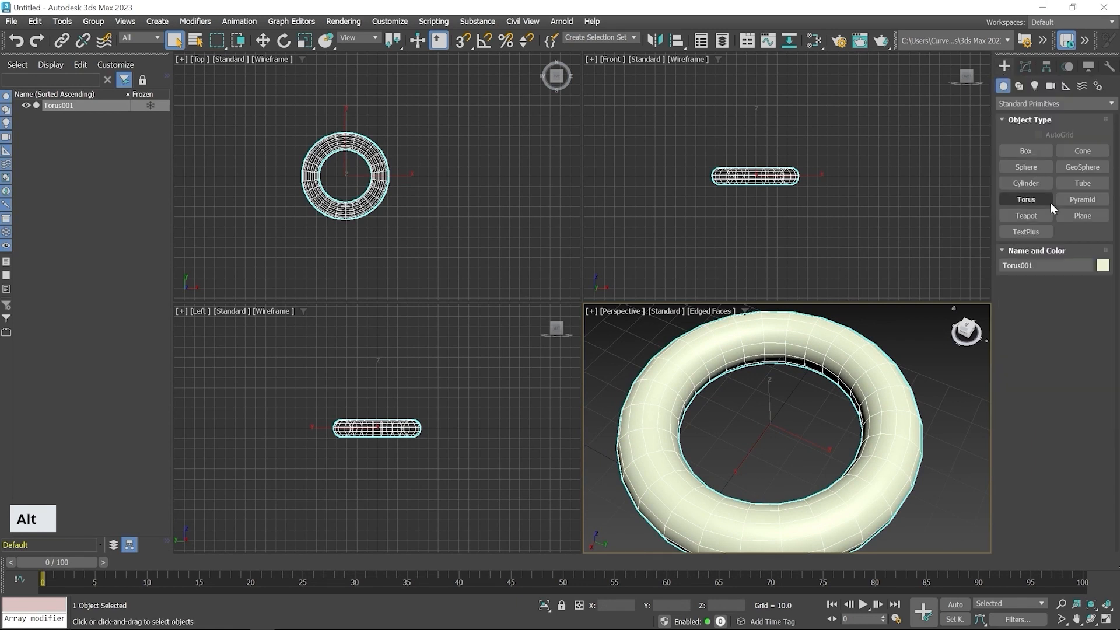
left_click(1026, 232)
left_click(1047, 471)
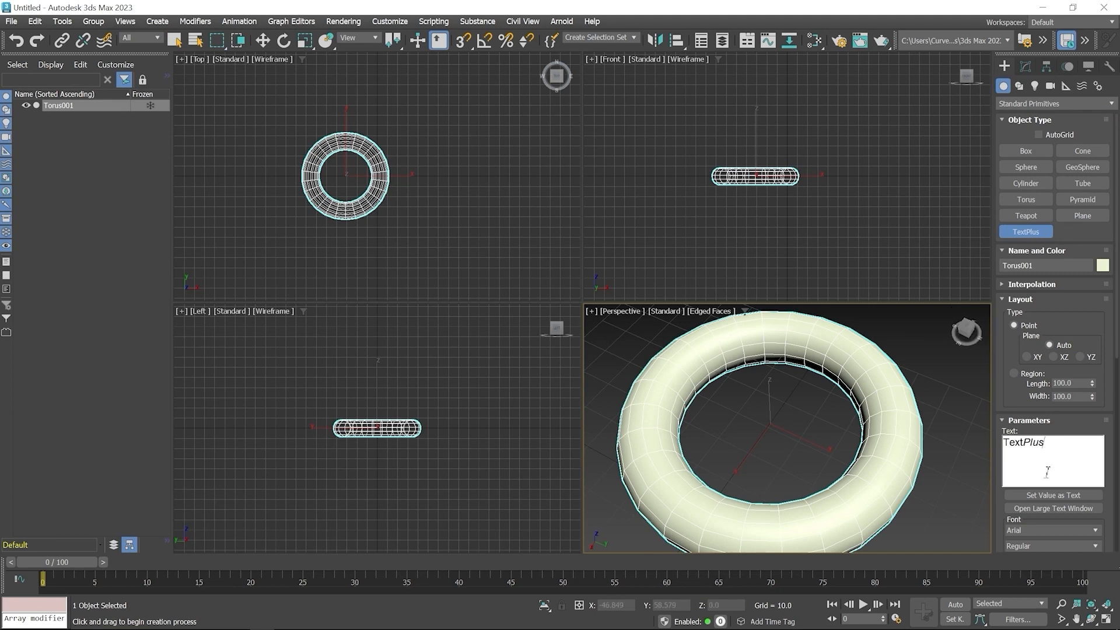
left_click(412, 240)
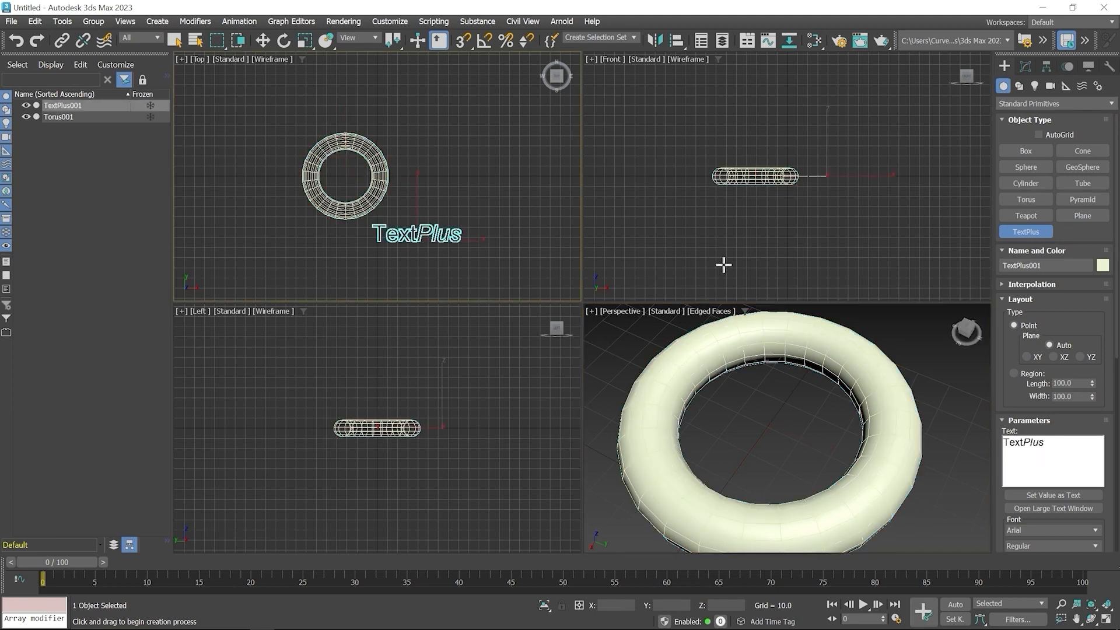
scroll(738, 418, "down", 5)
scroll(737, 418, "down", 2)
middle_click_drag(738, 418, 855, 443)
scroll(732, 445, "up", 4)
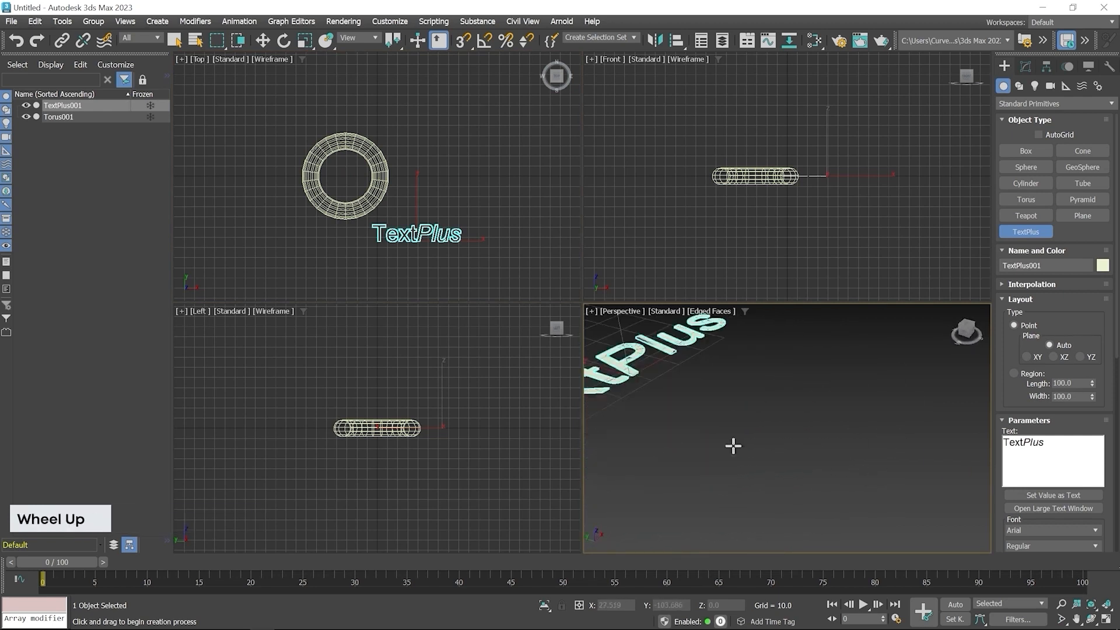
middle_click_drag(732, 445, 845, 525)
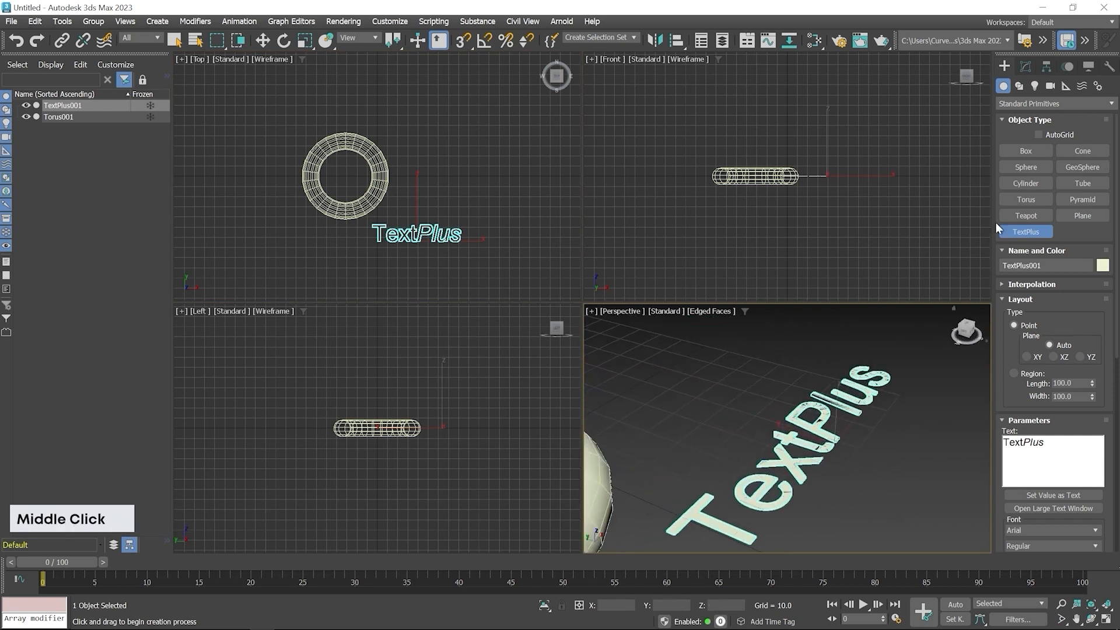
- Extrude the TextPlus object by about 4.28 to give the letters thickness
left_click(1028, 65)
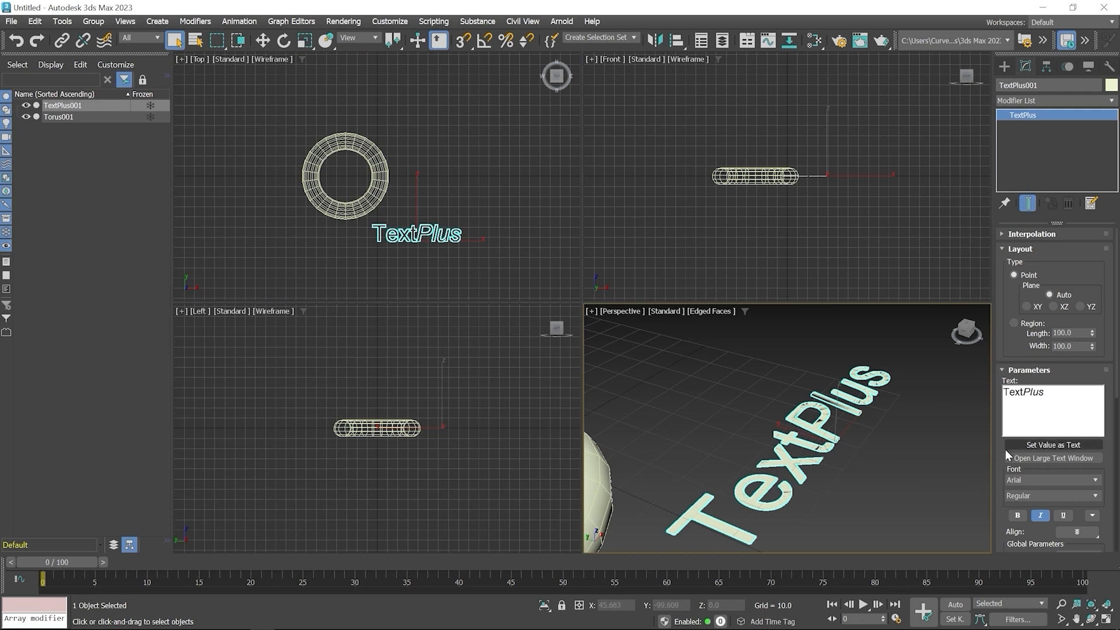
scroll(998, 423, "down", 3)
scroll(999, 427, "down", 3)
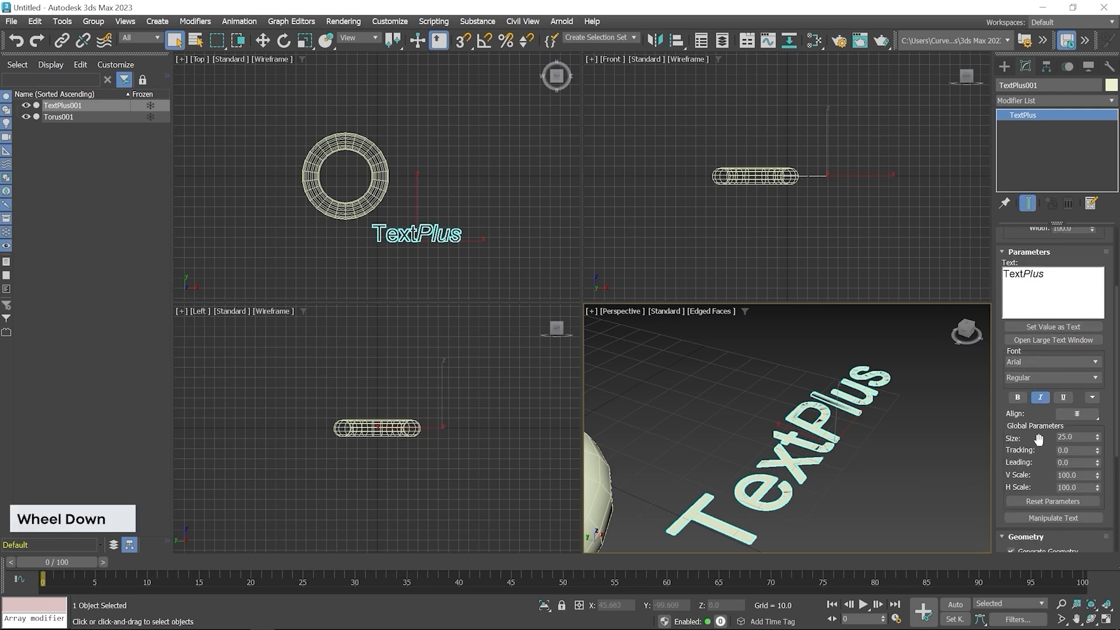
scroll(1000, 461, "down", 3)
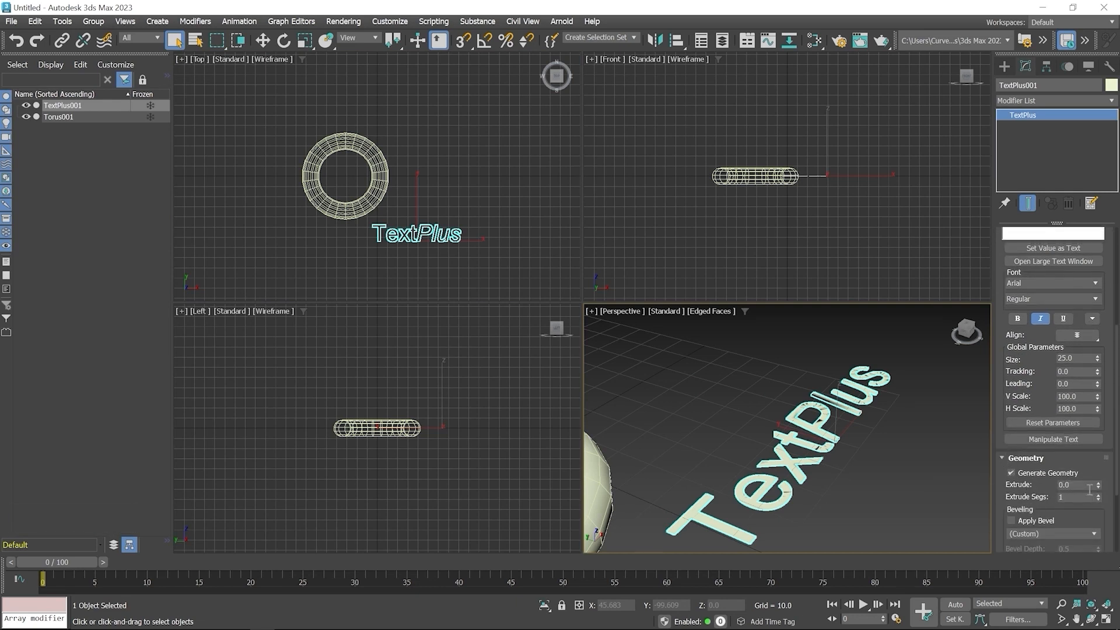
left_click_drag(1098, 485, 14, 298)
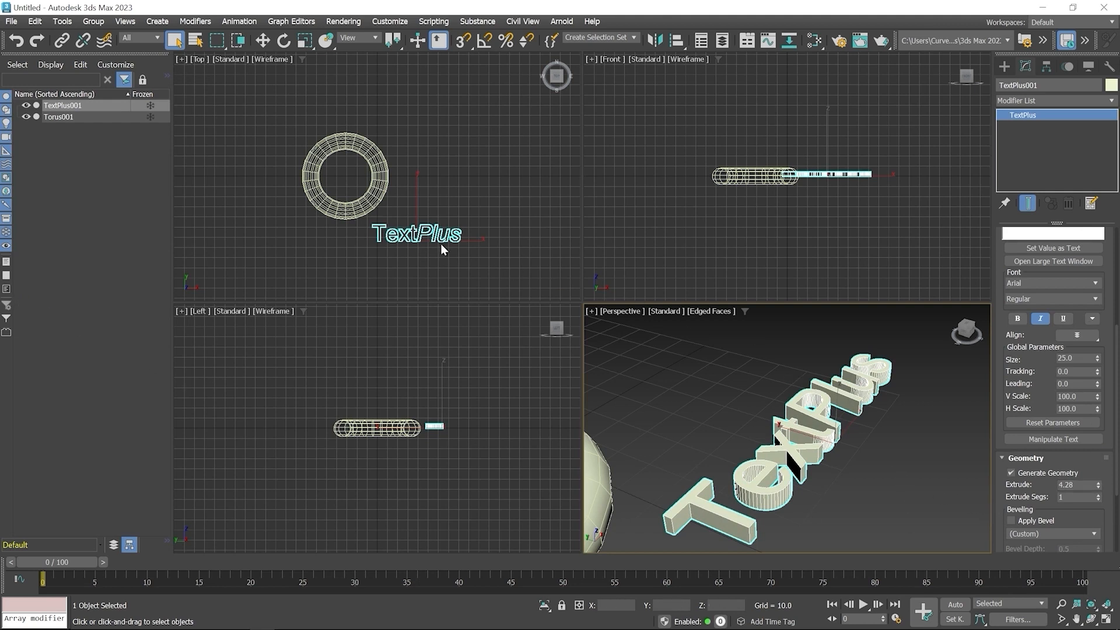
scroll(778, 484, "down", 2)
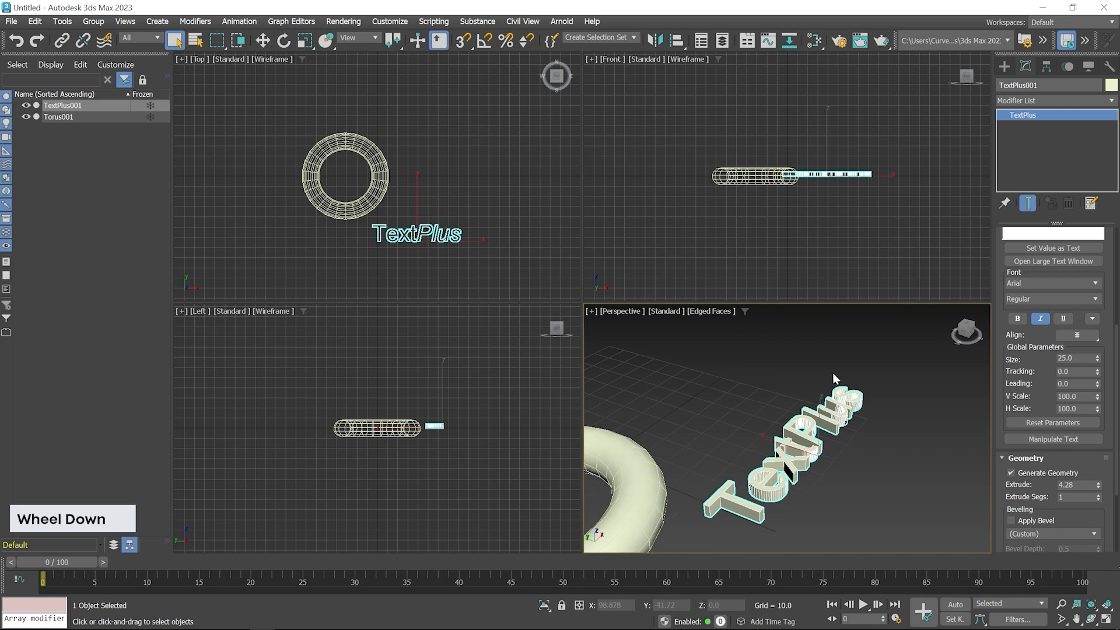
middle_click_drag(781, 195, 744, 235)
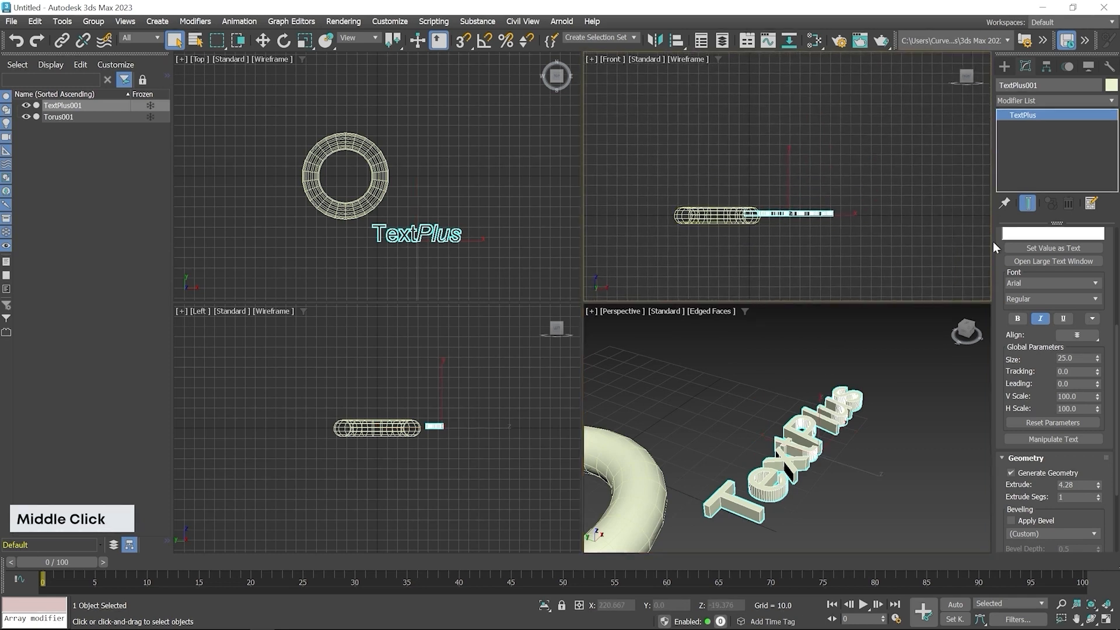
scroll(1007, 268, "up", 3)
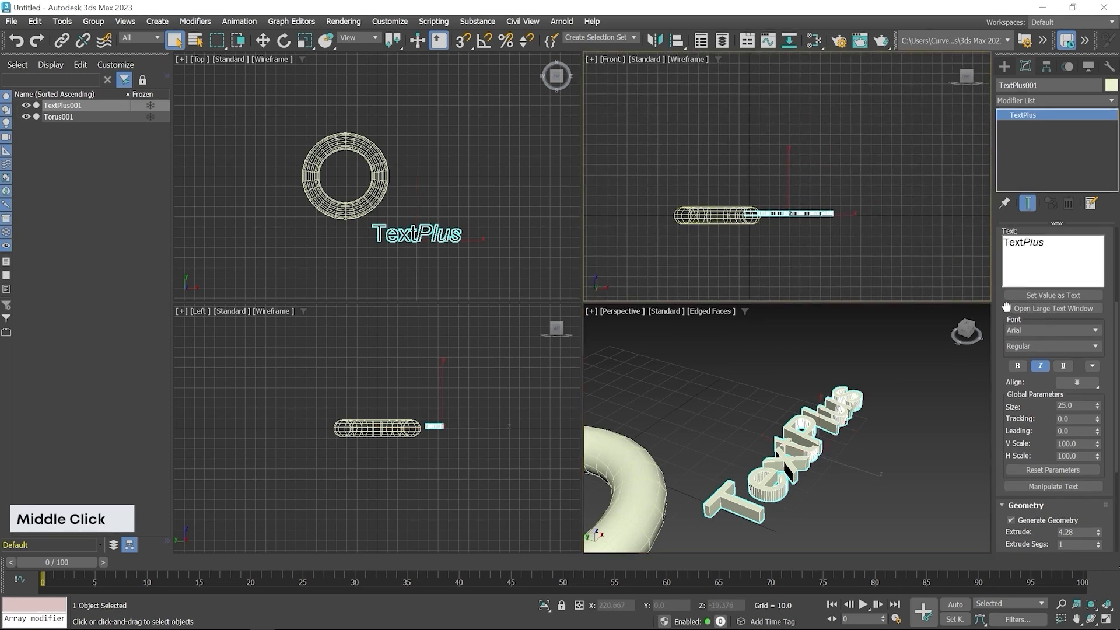
- Create a second, upright TextPlus object in the Front viewport above the torus
left_click(1005, 66)
left_click(1031, 232)
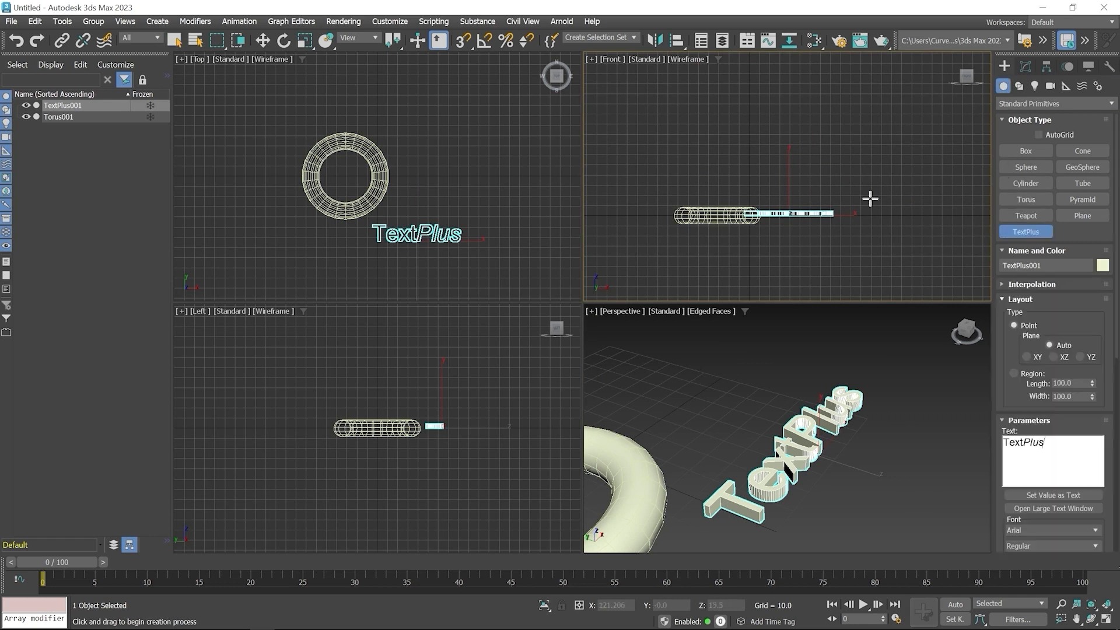
left_click(779, 170)
right_click(831, 364)
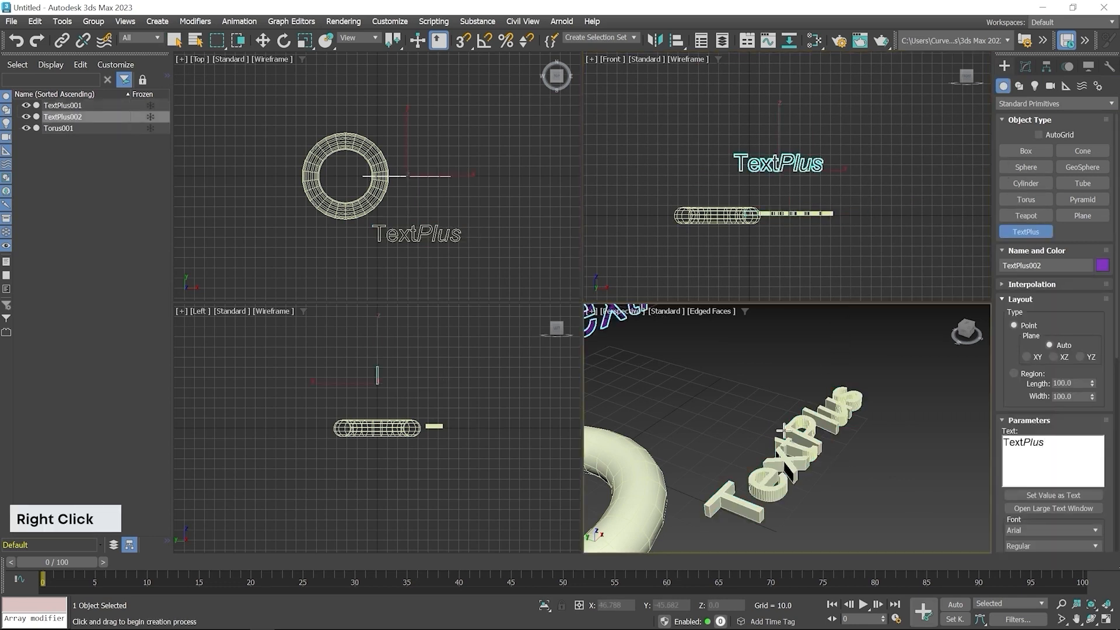
scroll(831, 365, "down", 3)
middle_click_drag(831, 364, 798, 479)
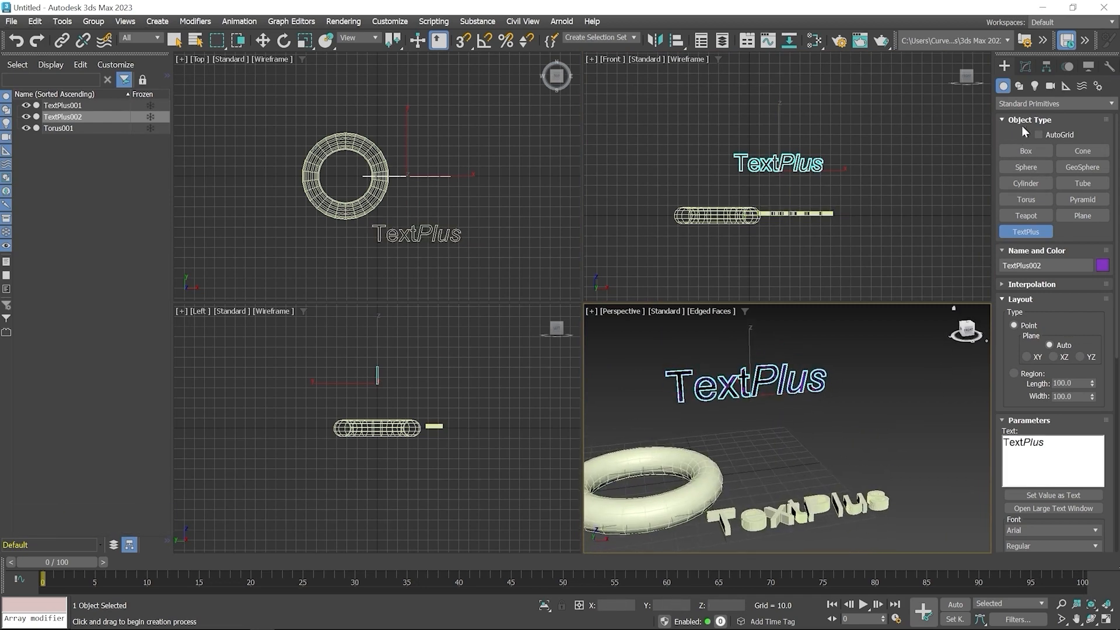
- Create a cone in the Top viewport beside the torus with Radius 1 about 25.3, Radius 2 about 9 and Height about 59
left_click(1084, 151)
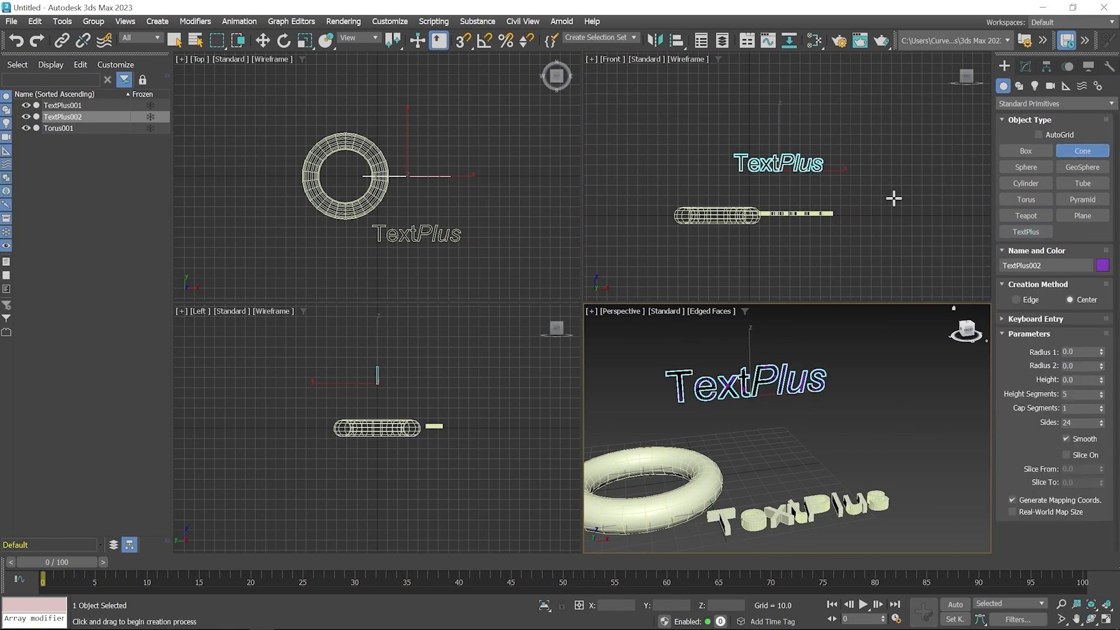
middle_click_drag(468, 197, 423, 234)
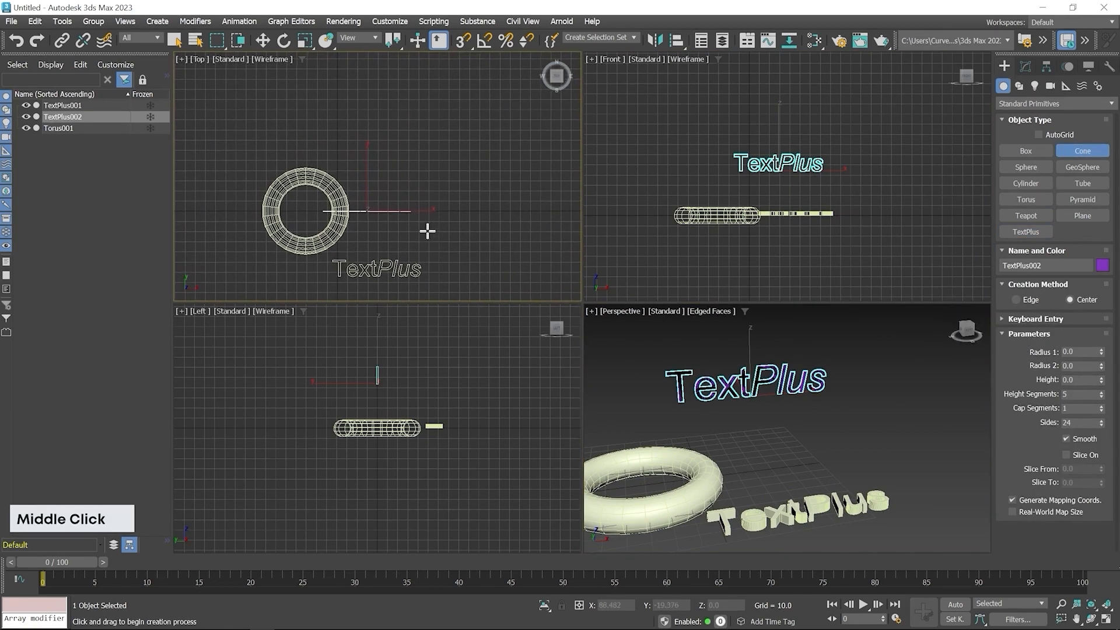
left_click(424, 223)
left_click_drag(424, 223, 441, 245)
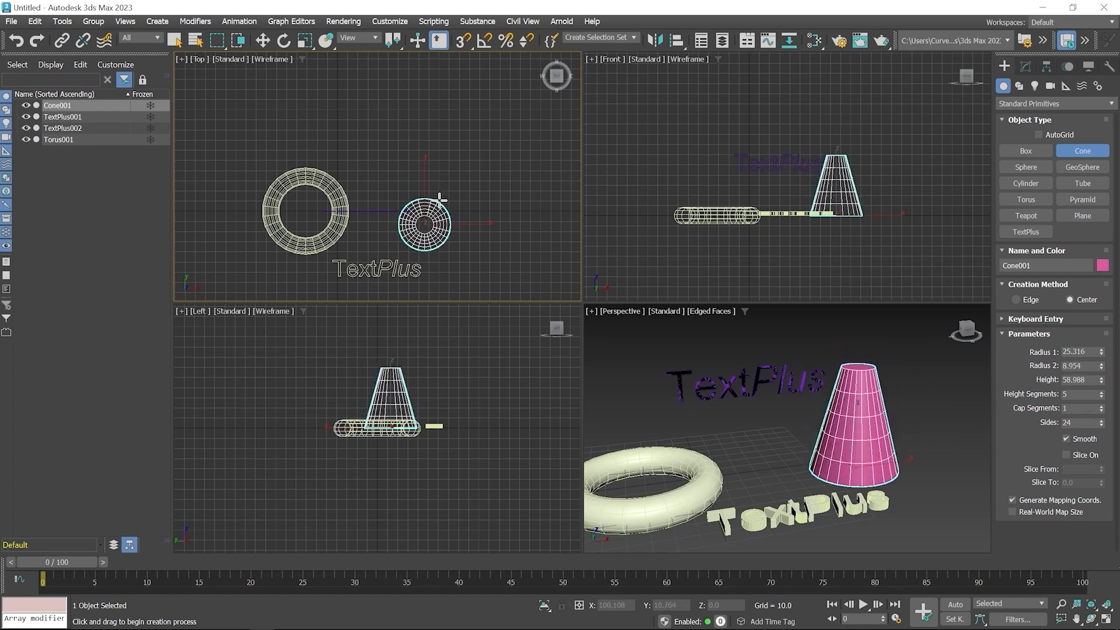
left_click(440, 199)
right_click(449, 177)
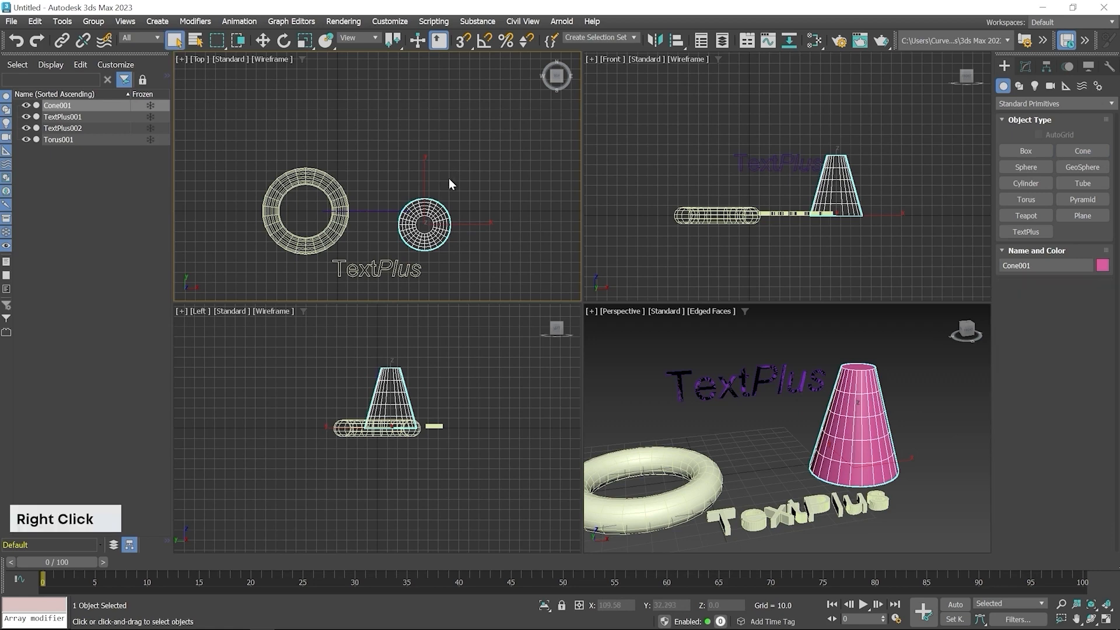
- Adjust the cone to Radius 1 about 33.2, Radius 2 about 1.7 and Height about 67.8
middle_click_drag(858, 410, 766, 414)
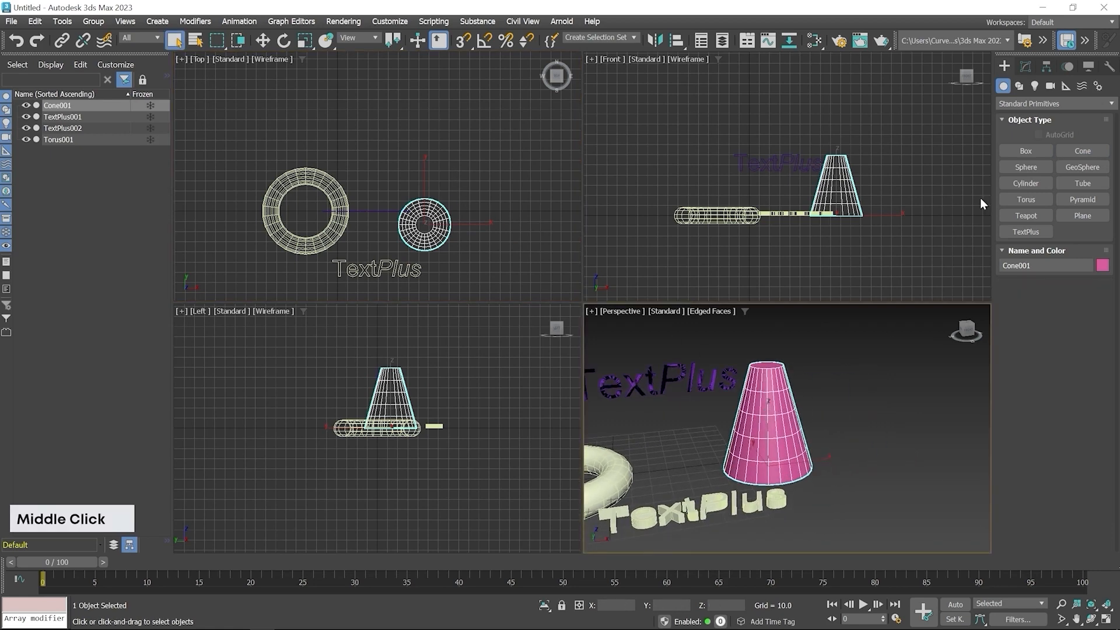
left_click(1025, 65)
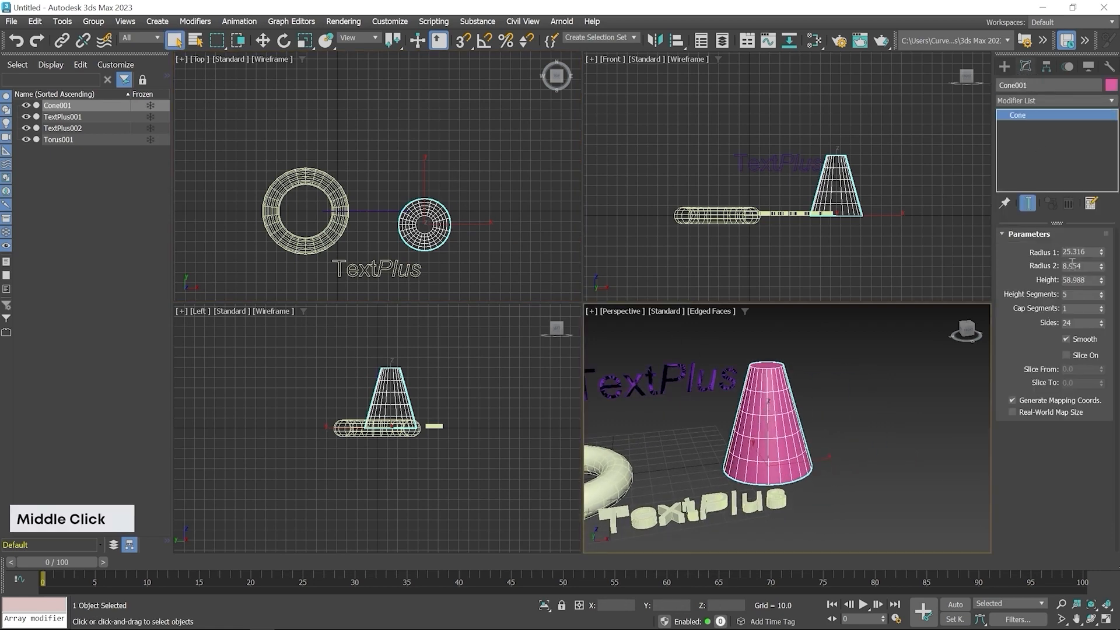
left_click_drag(1106, 255, 1102, 279)
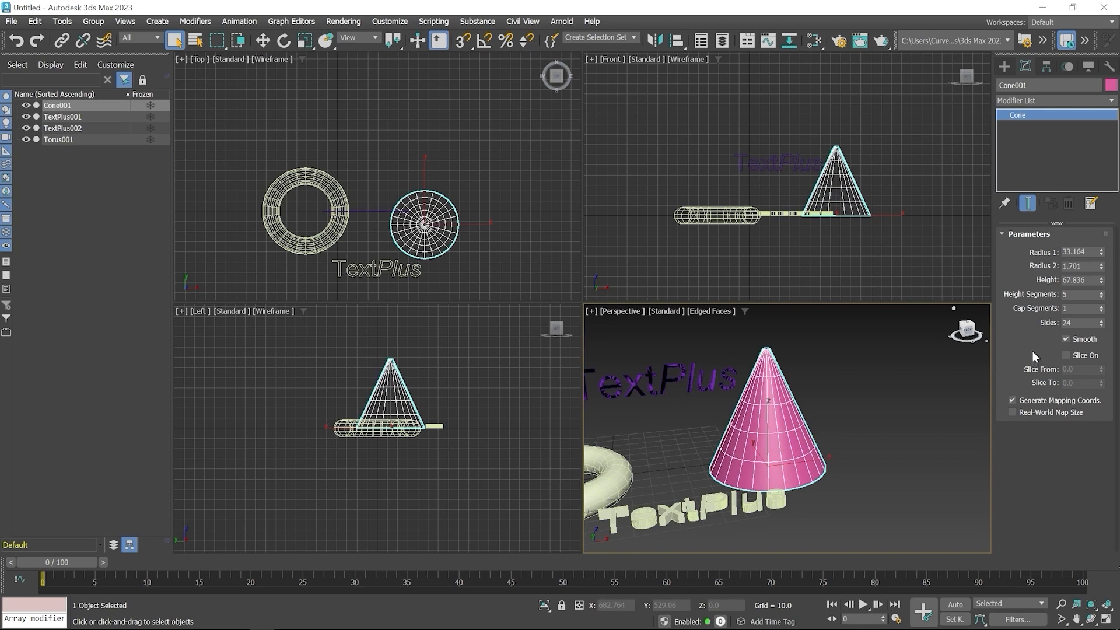
- Create a GeoSphere with a radius of about 35.7 in the Top viewport beside the cone
left_click(1003, 65)
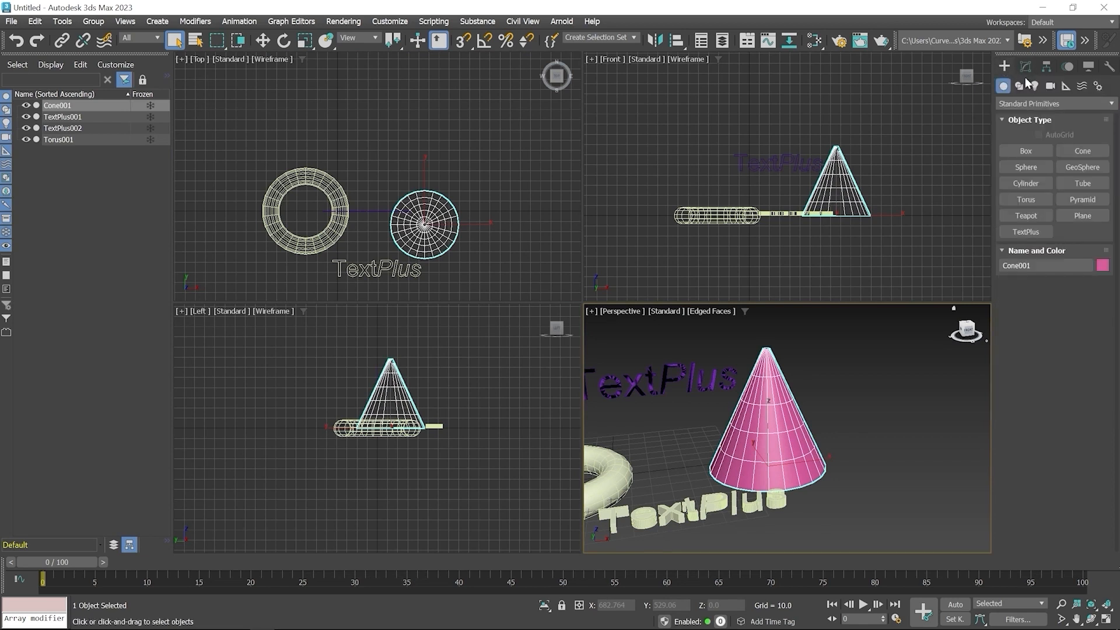
left_click(1083, 168)
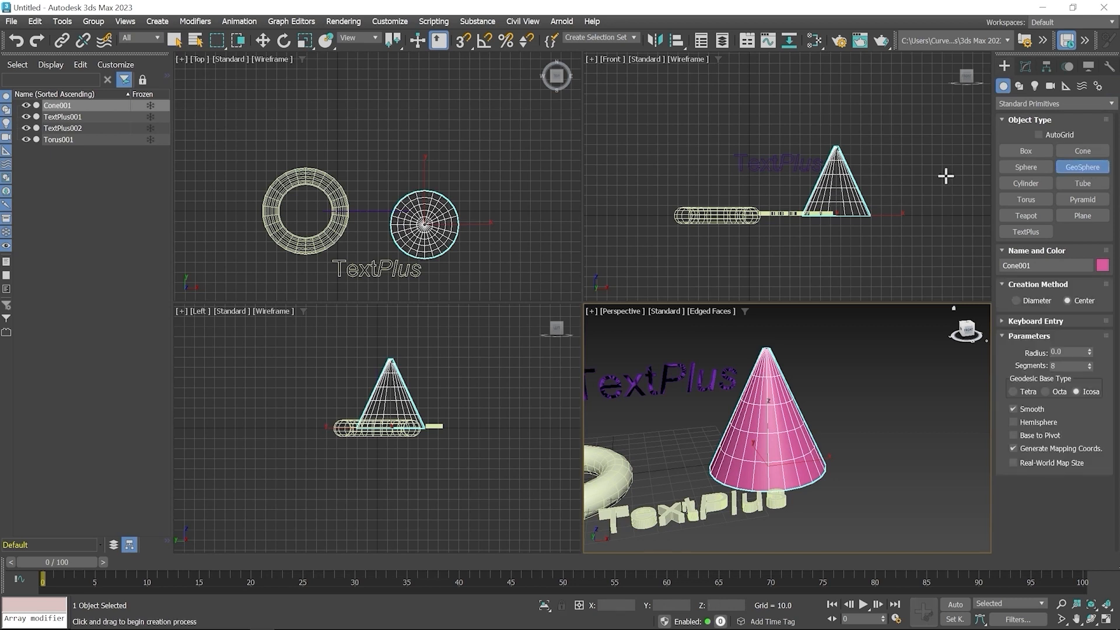
left_click_drag(517, 220, 543, 246)
right_click(513, 216)
middle_click_drag(875, 443, 829, 402)
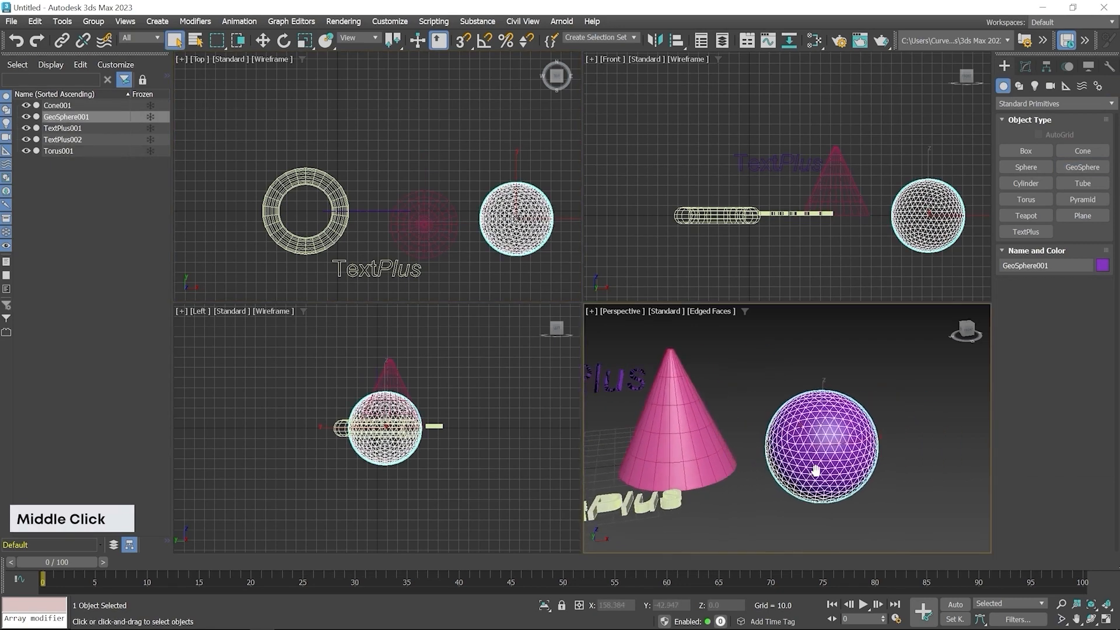
scroll(840, 409, "up", 3)
middle_click_drag(844, 456, 764, 482)
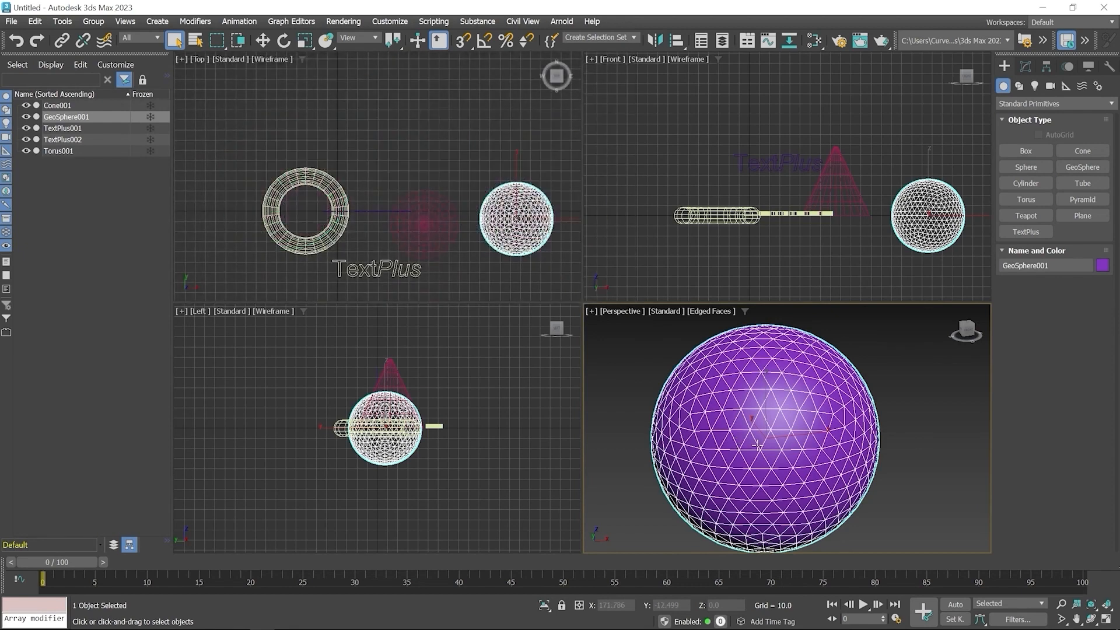
- Compare the geosphere's Tetra and Octa base types, return it to Icosa, and turn on Hemisphere
left_click(1023, 67)
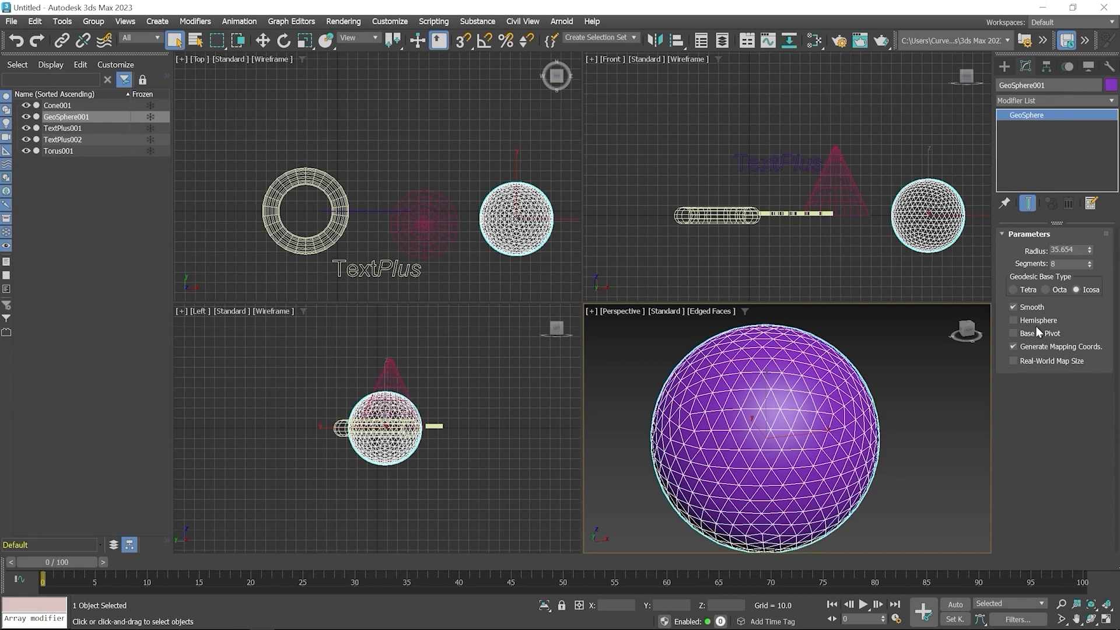
left_click(1017, 290)
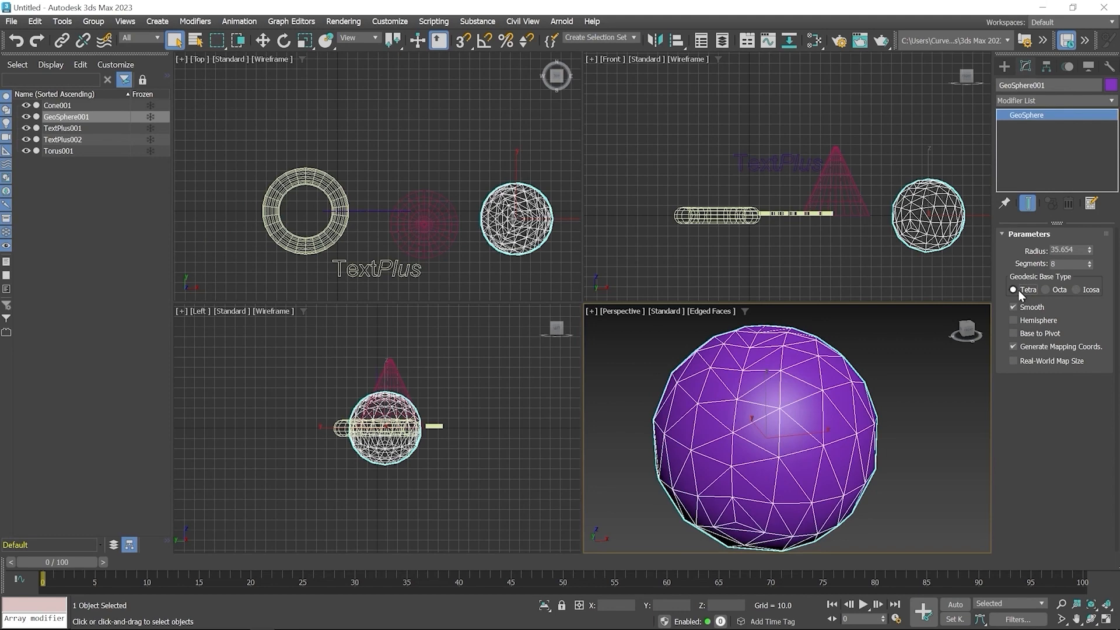
left_click(1051, 288)
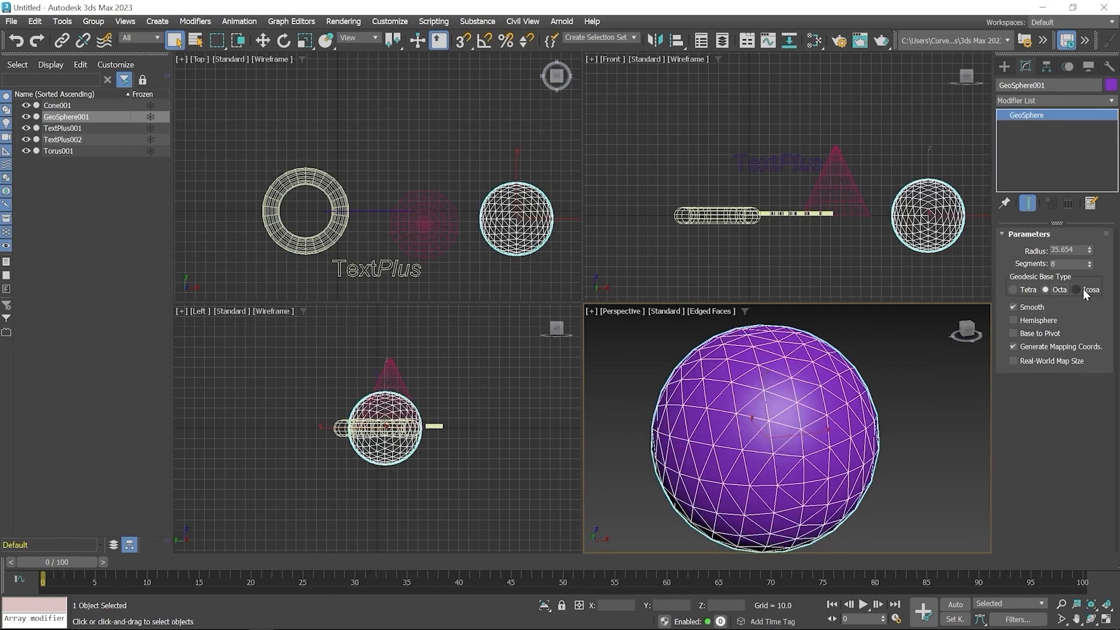
left_click(1083, 290)
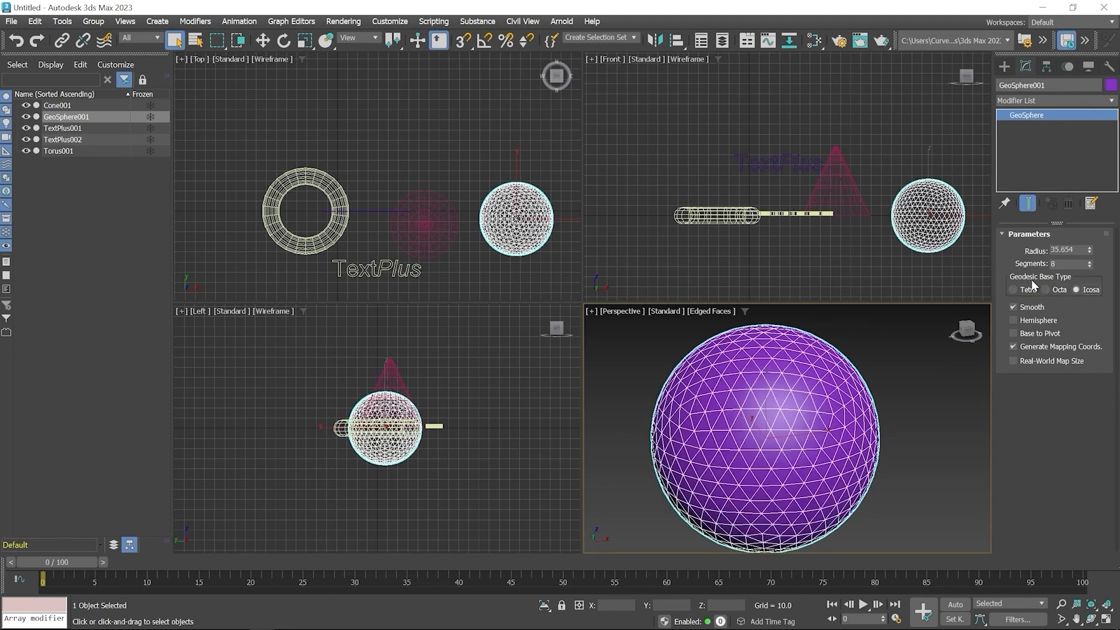
left_click(1034, 322)
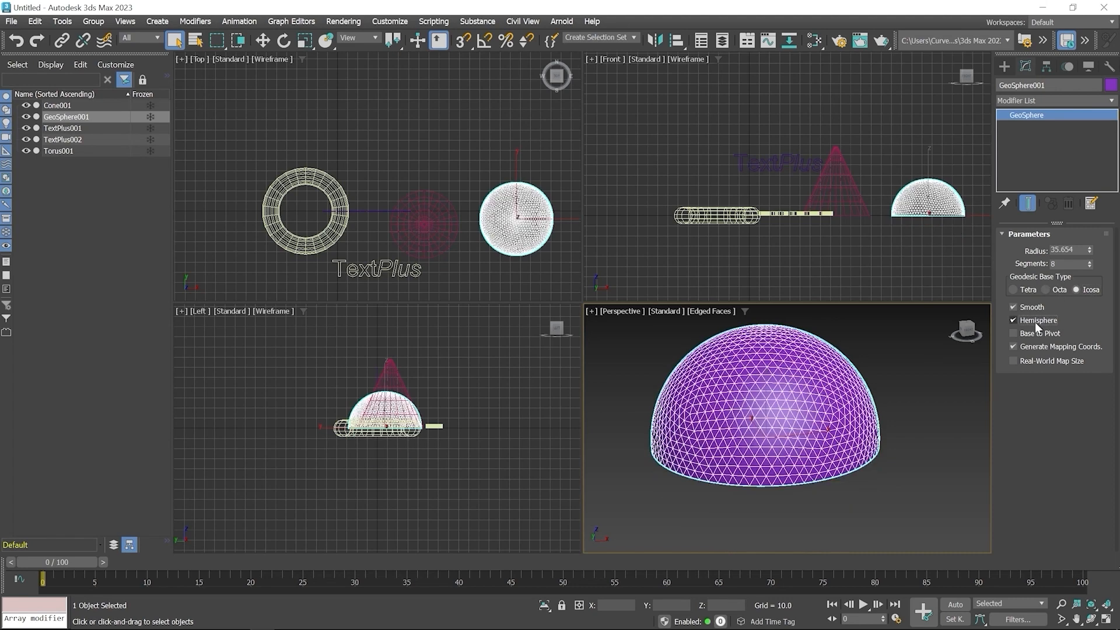
mouse_move(837, 480)
middle_mouse_down("alt")
mouse_move(839, 428)
mouse_move(842, 498)
middle_mouse_up("alt")
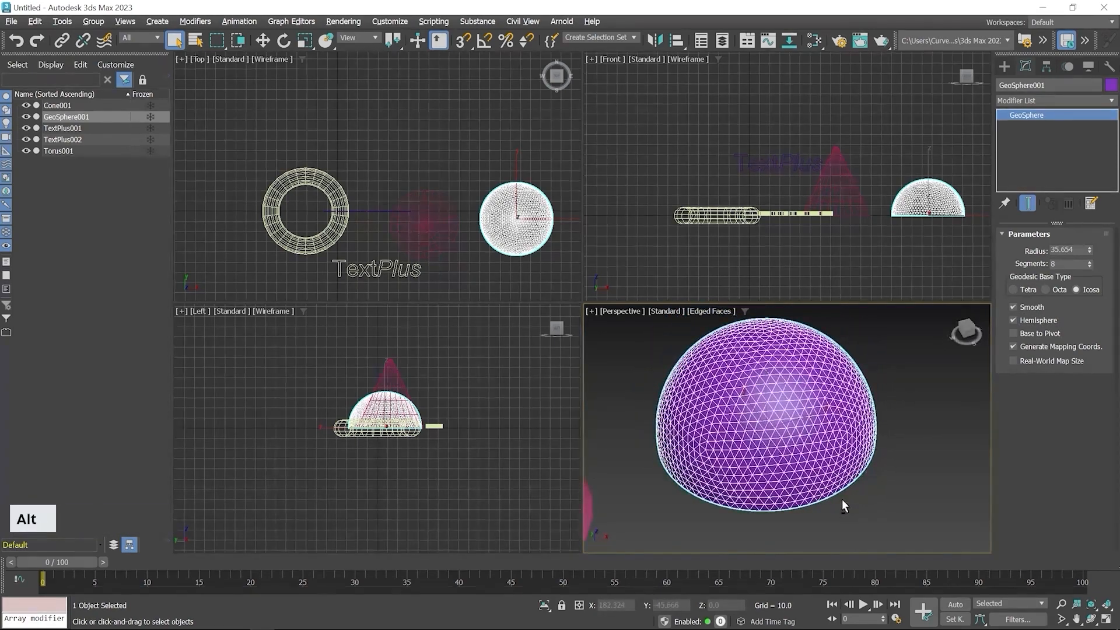
- Create a tube in the Top viewport below the geosphere with Radius 1 about 36.3, Radius 2 about 19.5 and Height about 48.7
left_click(1003, 67)
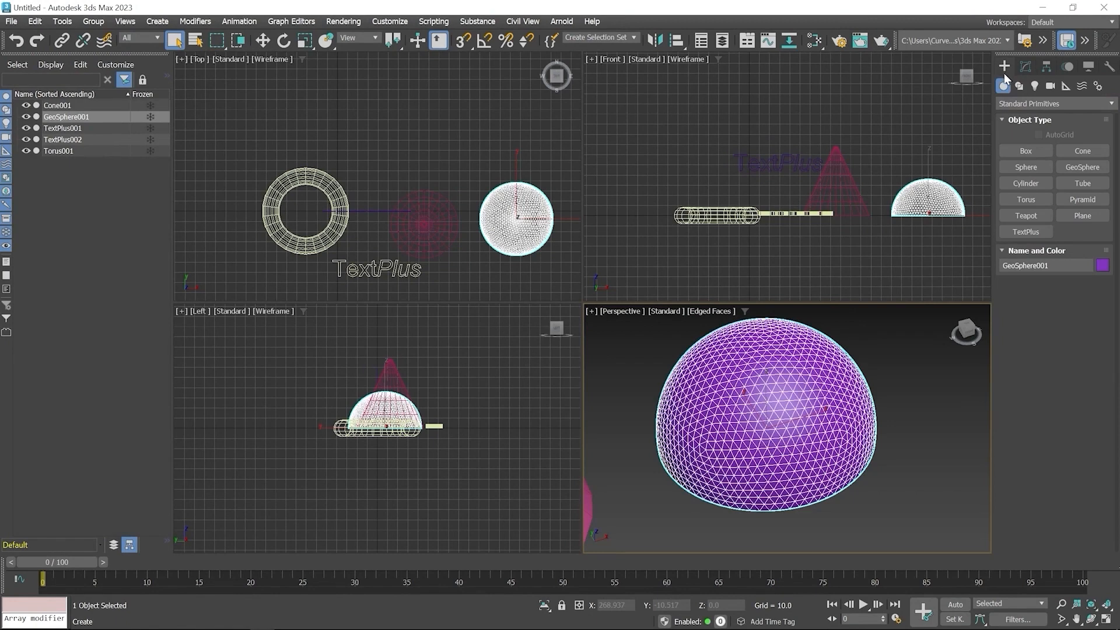
left_click(1083, 184)
middle_click_drag(402, 202, 266, 122)
left_click_drag(361, 233, 387, 257)
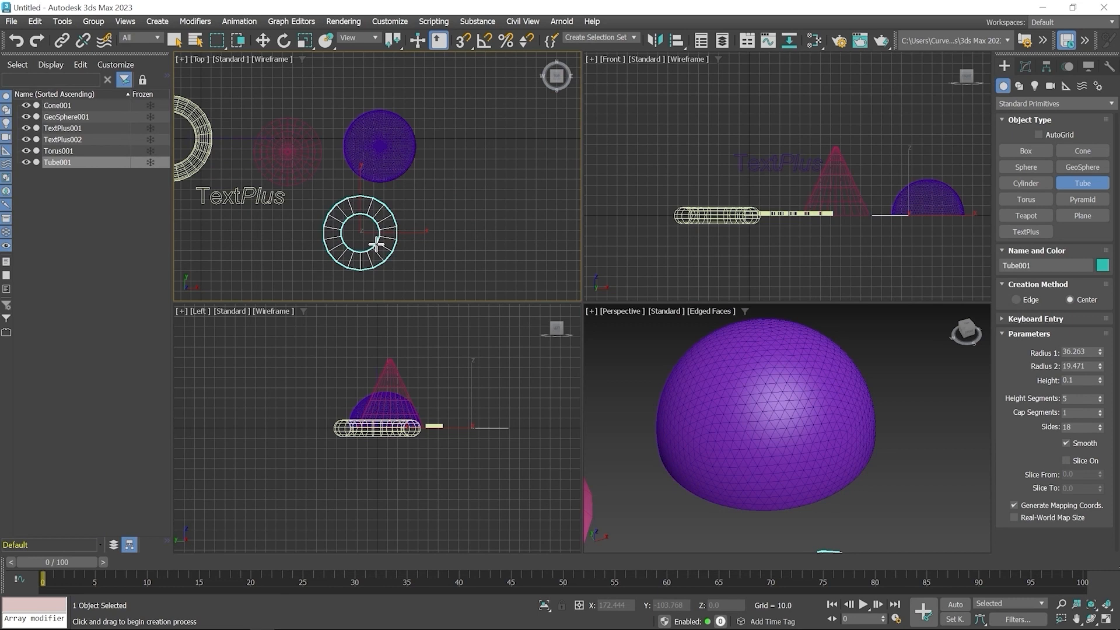
left_click(373, 194)
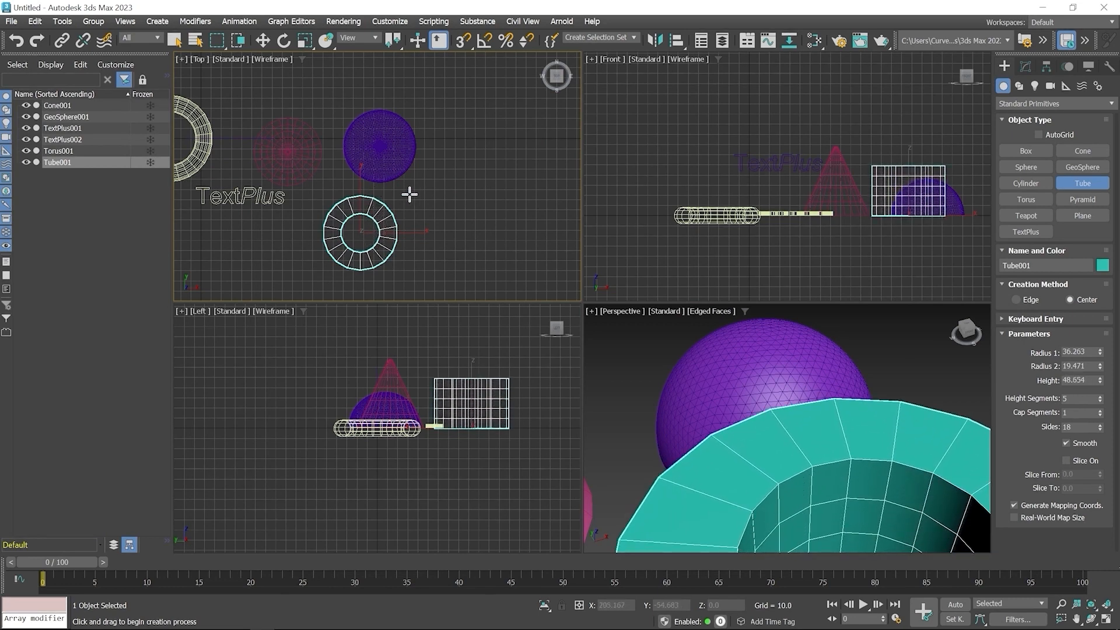
- Adjust the tube to Radius 1 about 27.2, Radius 2 about 17.9 and Height about 58.9
right_click(449, 196)
scroll(811, 464, "down", 3)
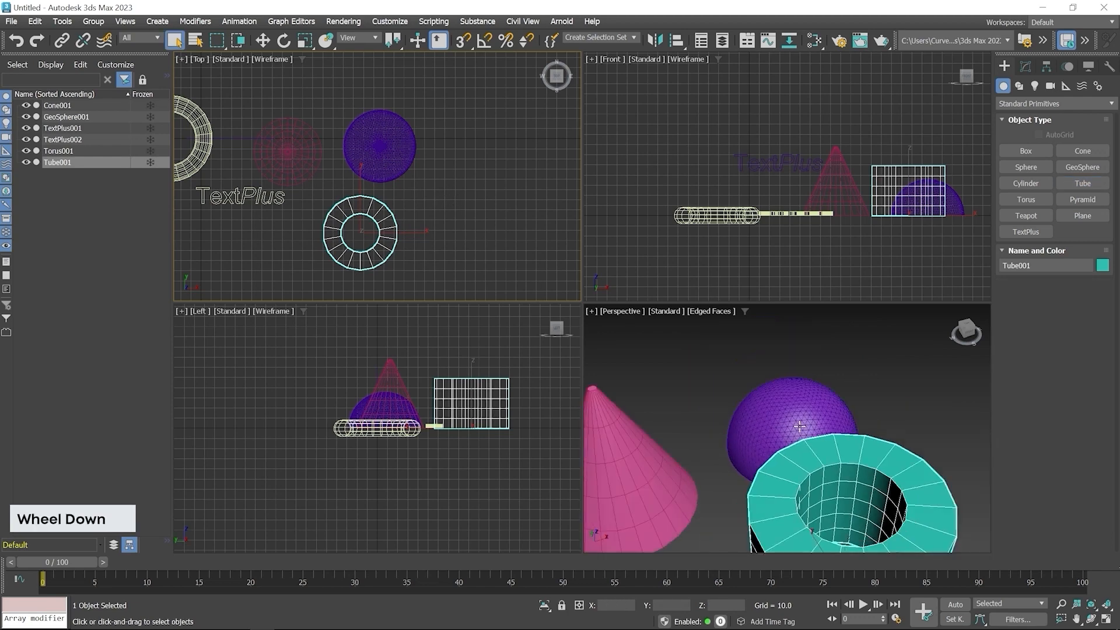
middle_click_drag(880, 496, 786, 406)
left_click(1025, 66)
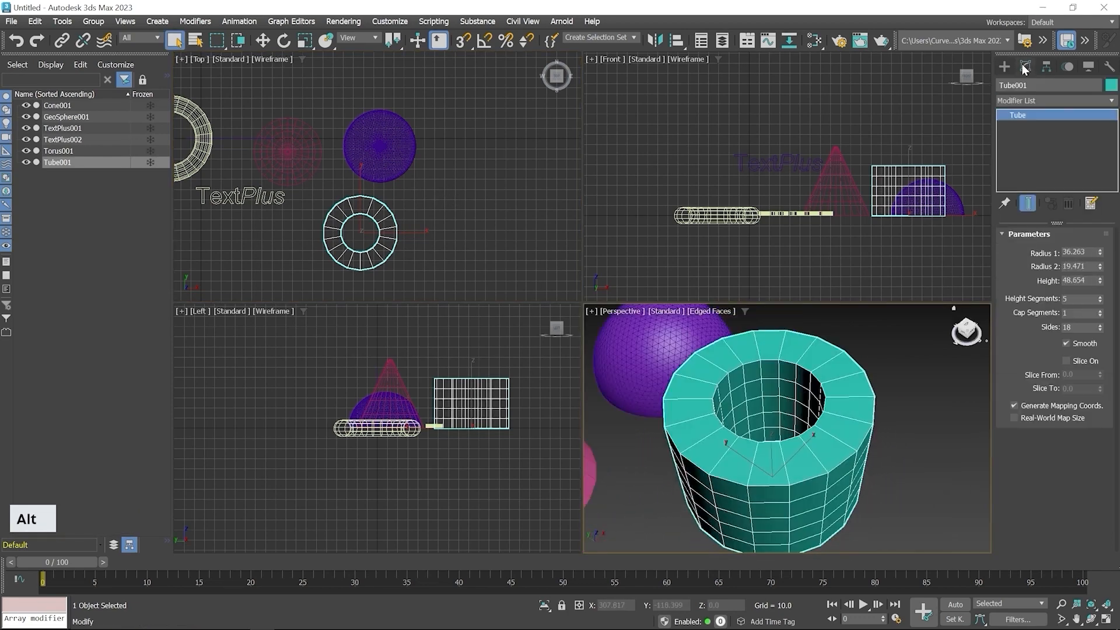
mouse_move(1100, 252)
left_mouse_down()
mouse_move(1109, 272)
mouse_move(1099, 276)
mouse_move(1093, 253)
left_mouse_up()
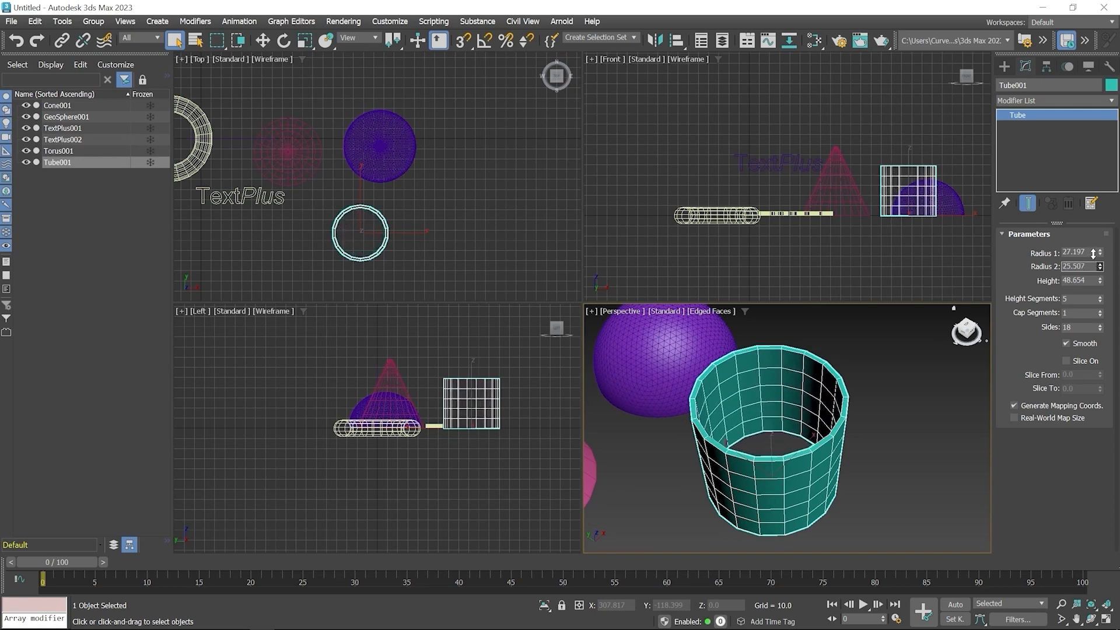
left_click_drag(1093, 253, 1101, 279)
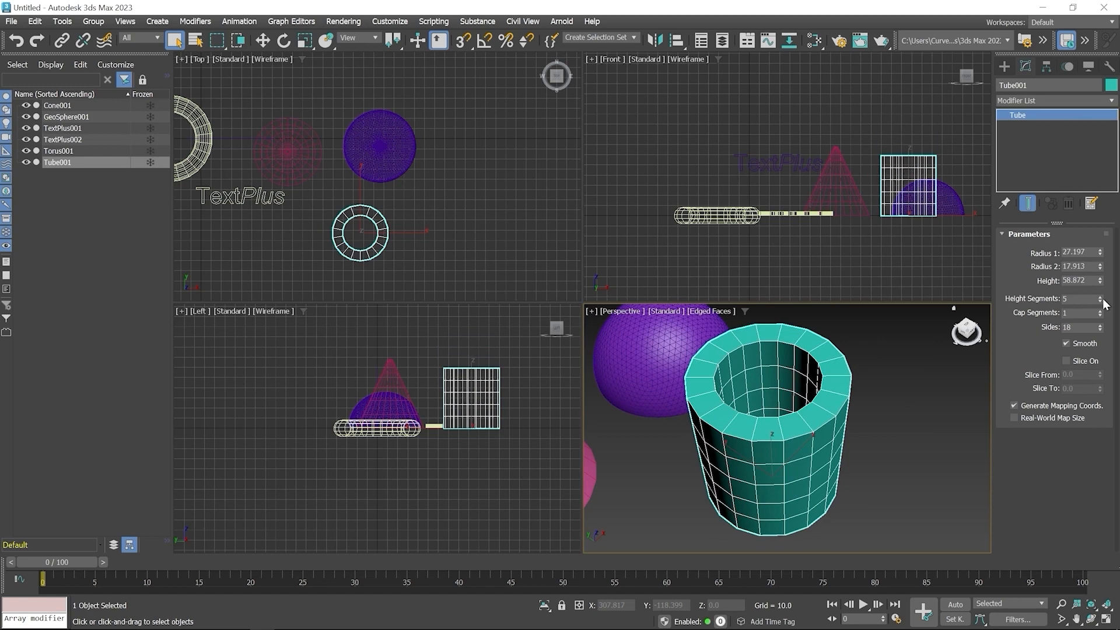
- Set the tube's Height Segments to 10, and try 3 Cap Segments before returning them to 1
mouse_move(1101, 300)
left_mouse_down()
mouse_move(1108, 308)
mouse_move(1109, 286)
mouse_move(1111, 297)
left_mouse_up()
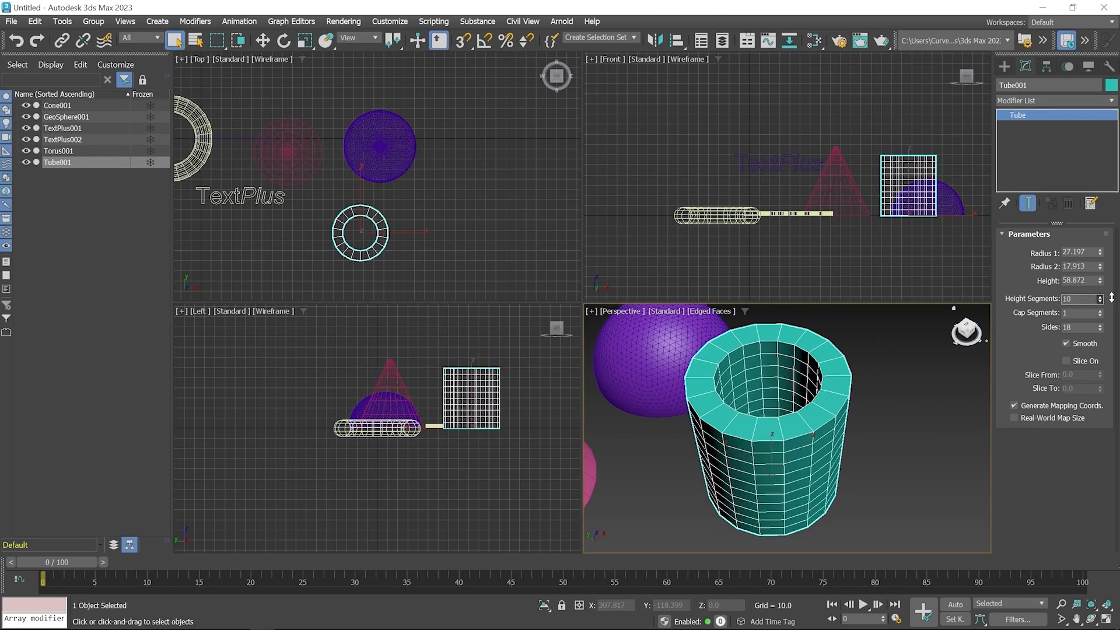
left_click(1100, 311)
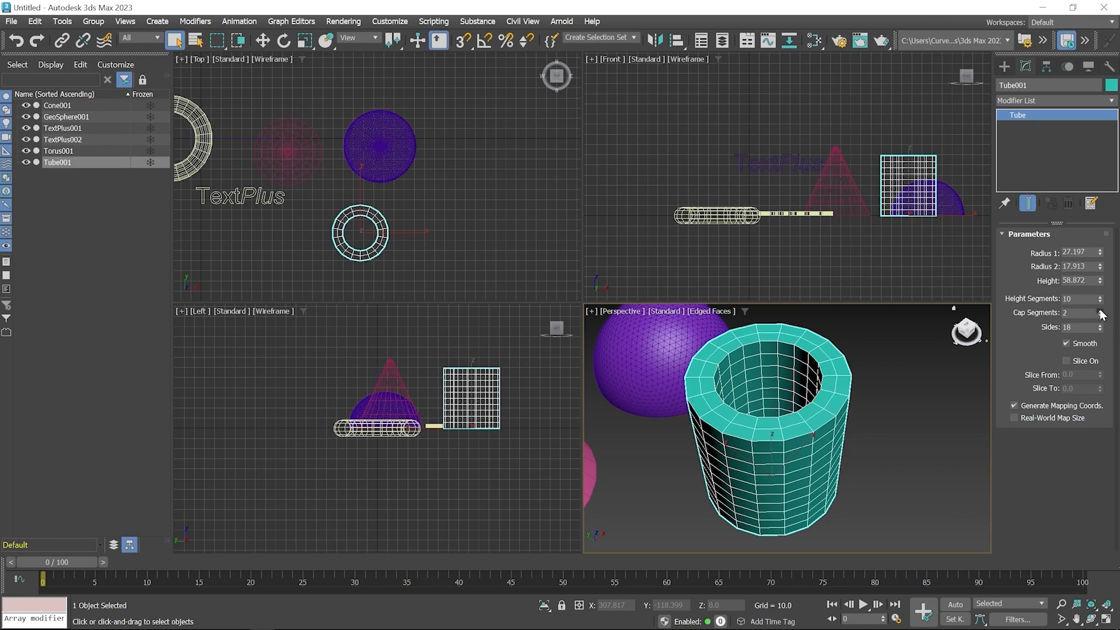
left_click(1100, 312)
middle_click(725, 387)
scroll(725, 387, "up", 4)
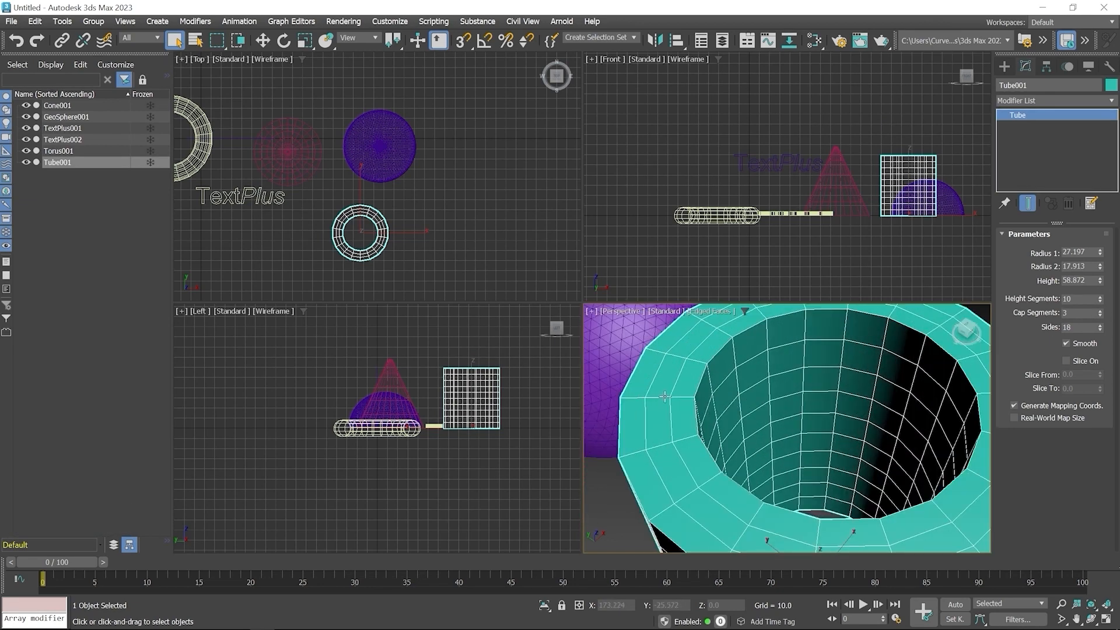
left_click(1101, 316)
left_click(1100, 316)
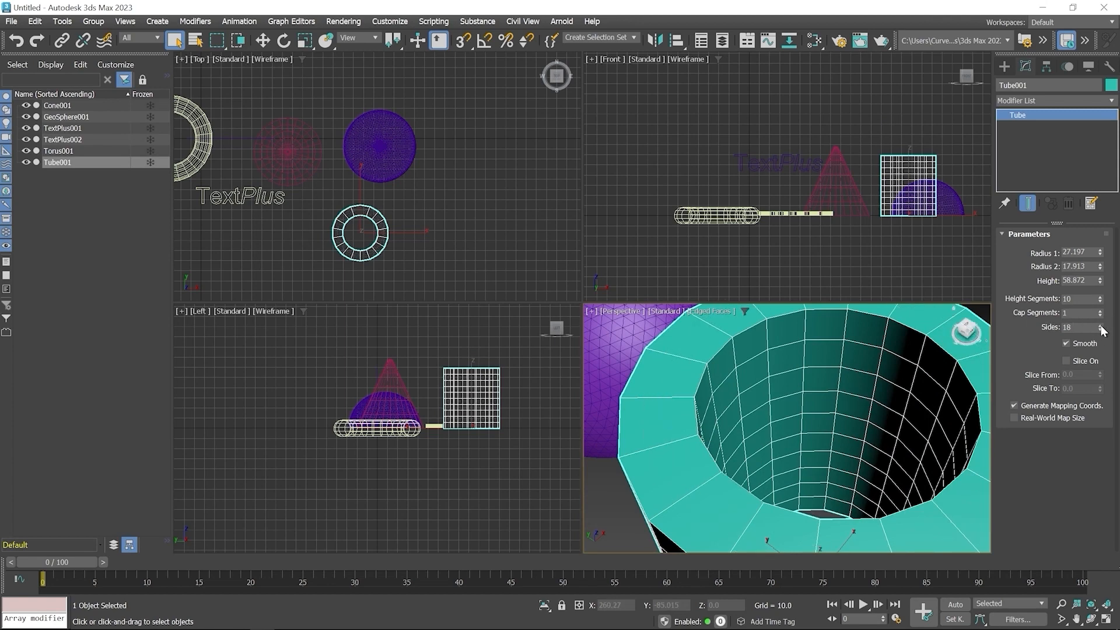
- Set the tube's Sides to 19, then turn on slicing and adjust Slice From to cut away about a quarter
mouse_move(1101, 327)
left_mouse_down()
mouse_move(1102, 310)
mouse_move(1109, 321)
left_mouse_up()
left_click_drag(1108, 321, 1108, 327)
scroll(910, 391, "down", 4)
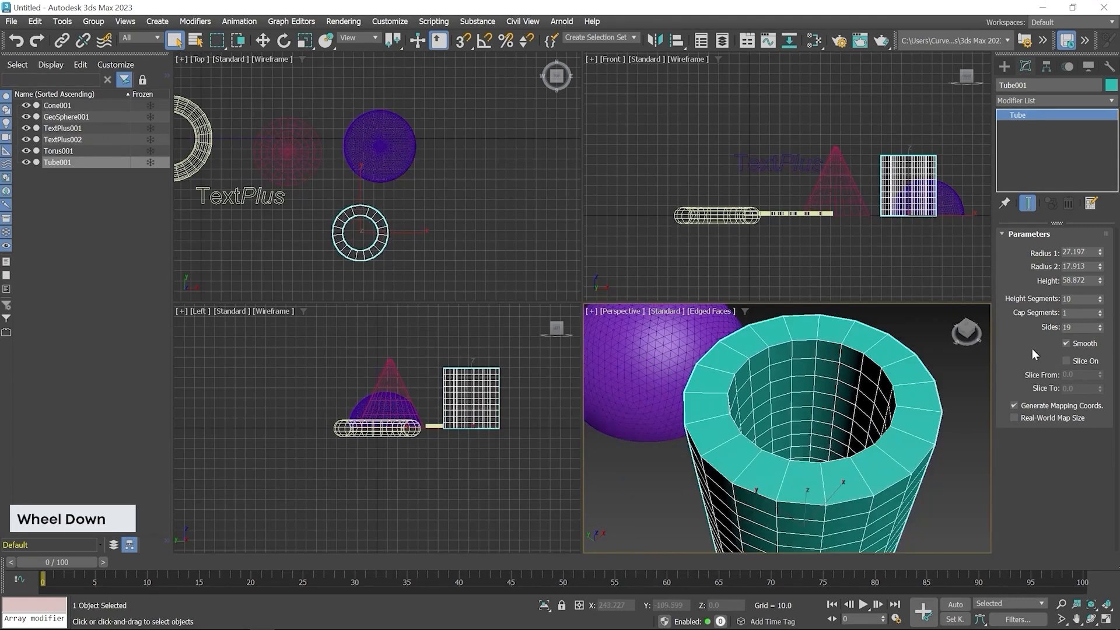
left_click(1080, 360)
left_click_drag(1100, 375, 1082, 459)
- Create a pyramid in the Top viewport beside the geosphere and tube, about 29.3 wide, 32.3 deep and 47.4 high
left_click(1003, 66)
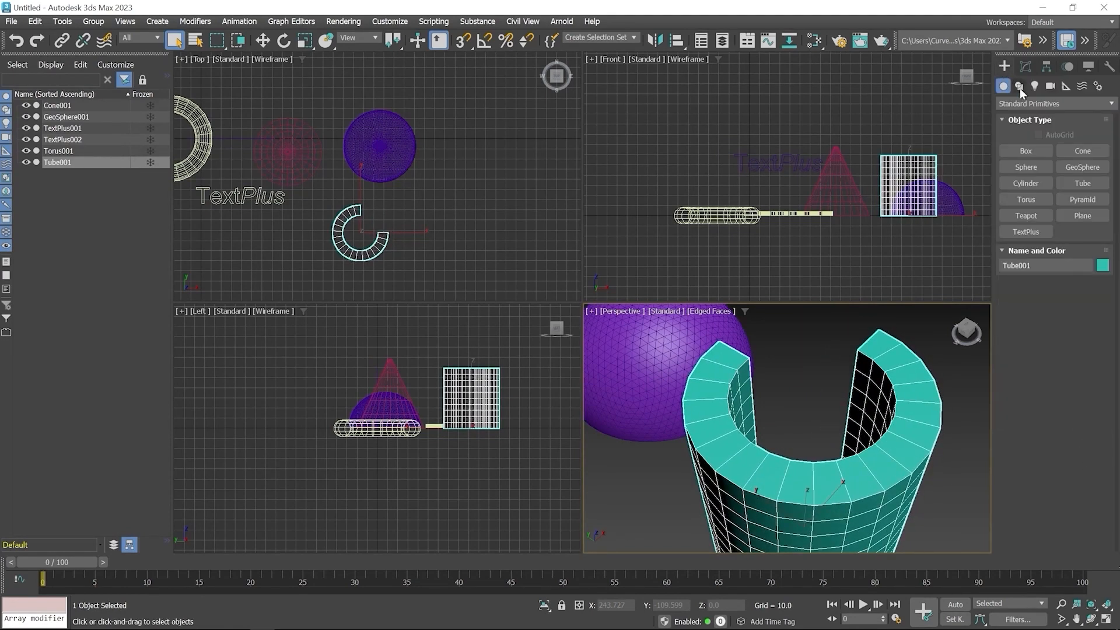
left_click(1079, 199)
middle_click_drag(460, 206, 391, 218)
left_click_drag(397, 195, 429, 231)
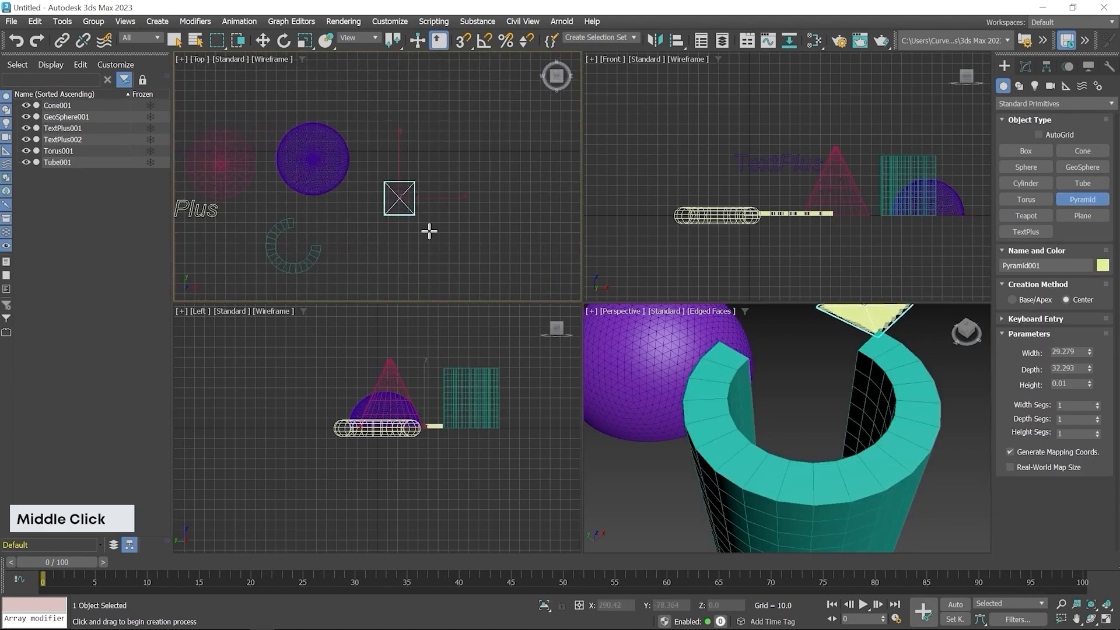
left_click(408, 184)
right_click(515, 255)
middle_click_drag(884, 403, 828, 485)
scroll(829, 486, "down", 4)
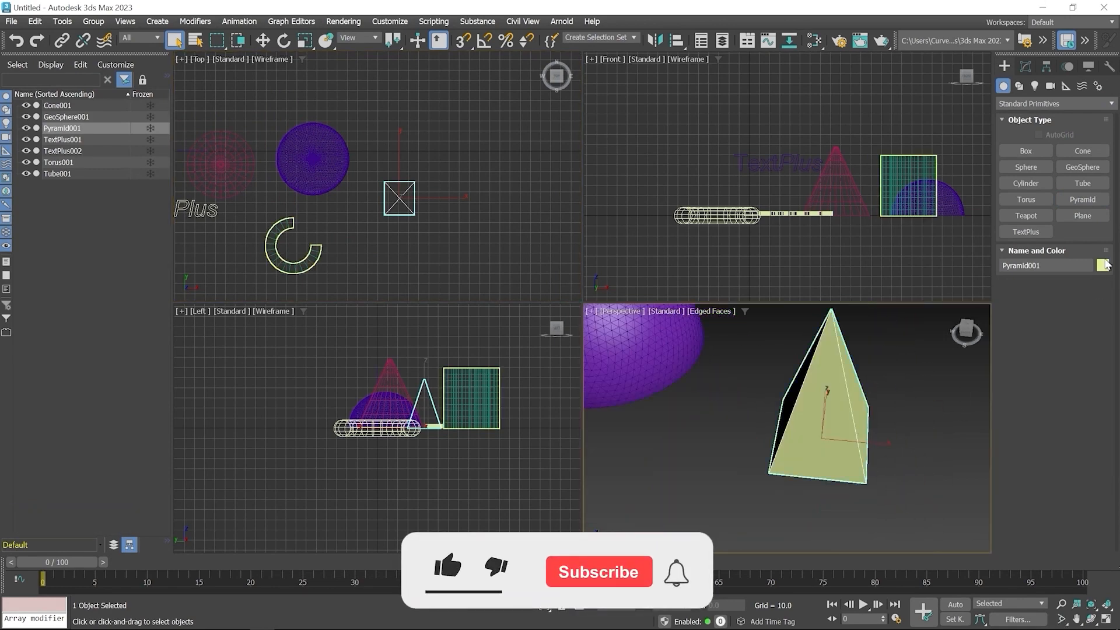
- Create a plane about 356.5 long and 577.8 wide in the Top viewport, spanning all the existing objects
left_click(1061, 220)
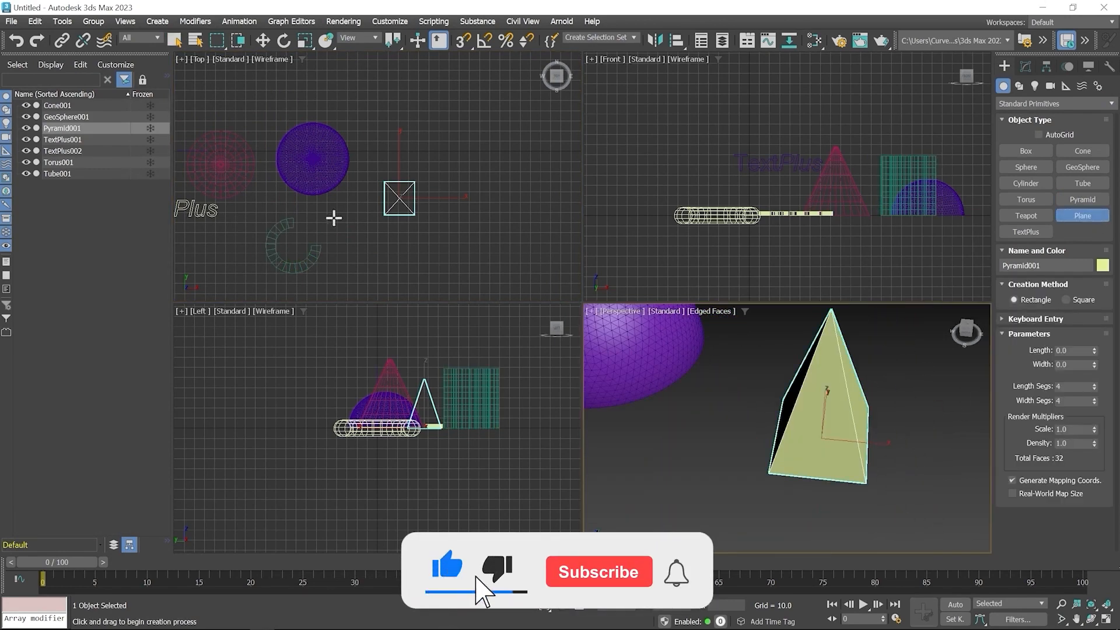
scroll(332, 217, "down", 3)
middle_click_drag(257, 181, 315, 180)
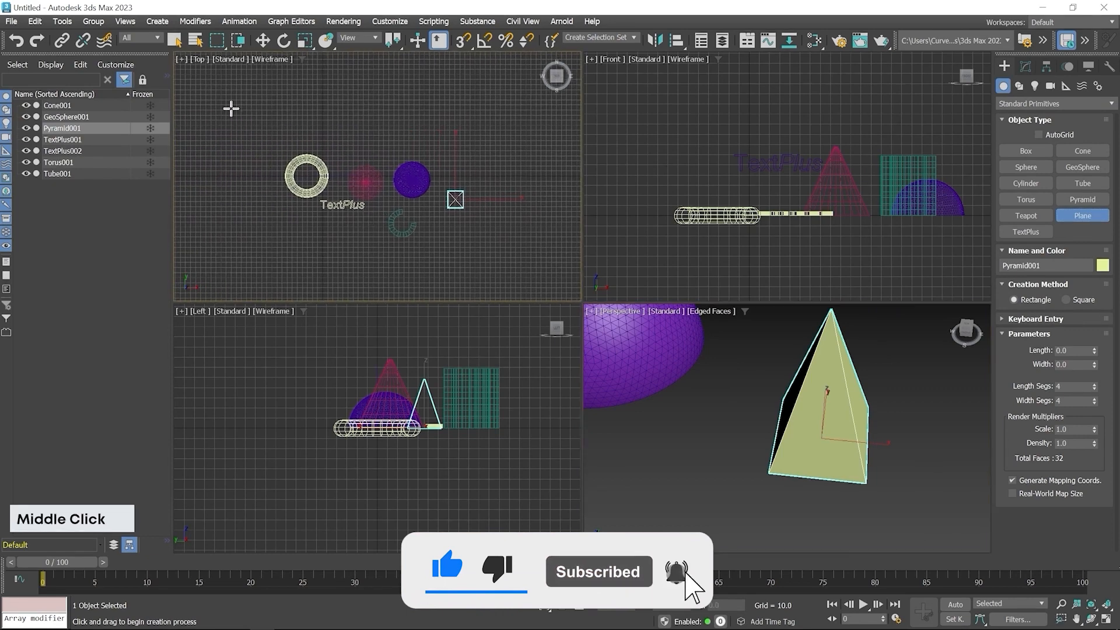
mouse_move(231, 108)
left_mouse_down()
mouse_move(429, 247)
mouse_move(524, 290)
left_mouse_up()
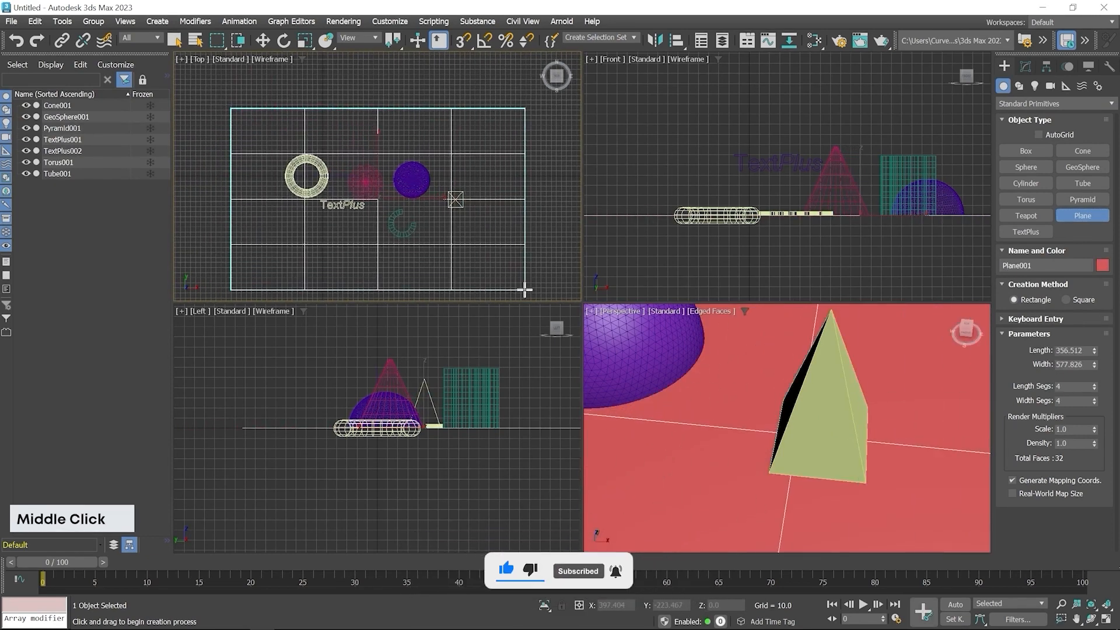
right_click(562, 178)
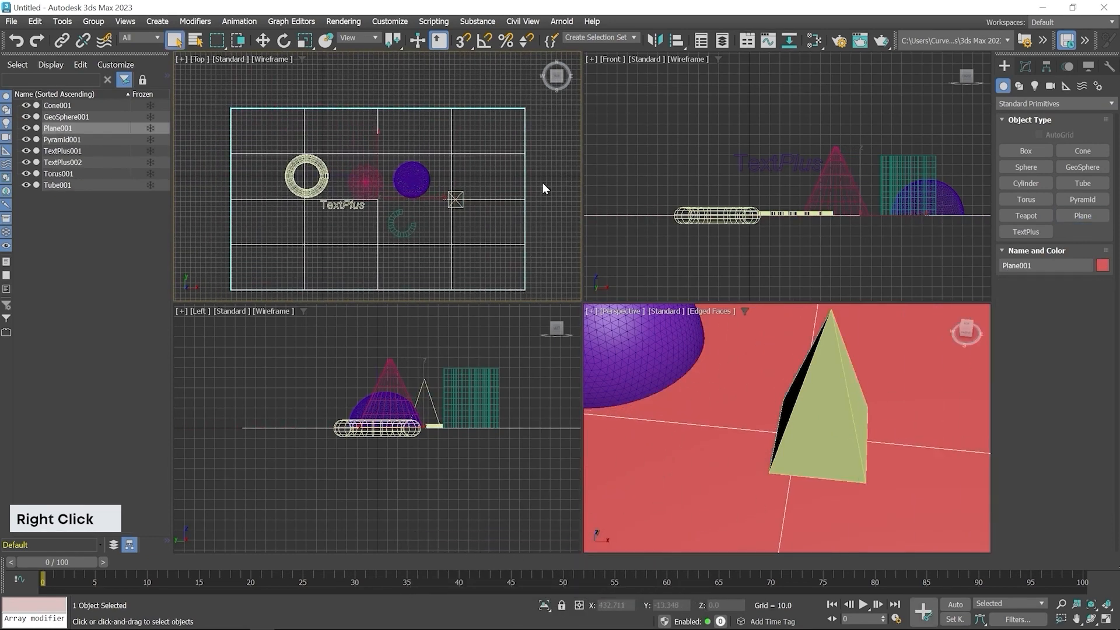
scroll(795, 446, "down", 6)
middle_click_drag(689, 478, 781, 475)
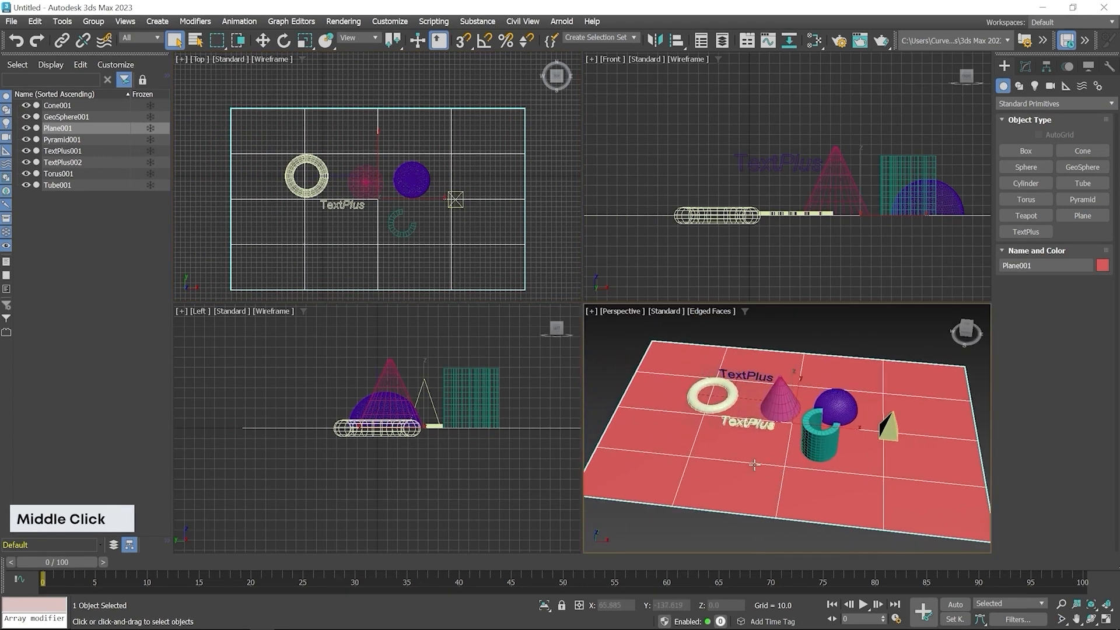
middle_click_drag(711, 452, 774, 430, "alt")
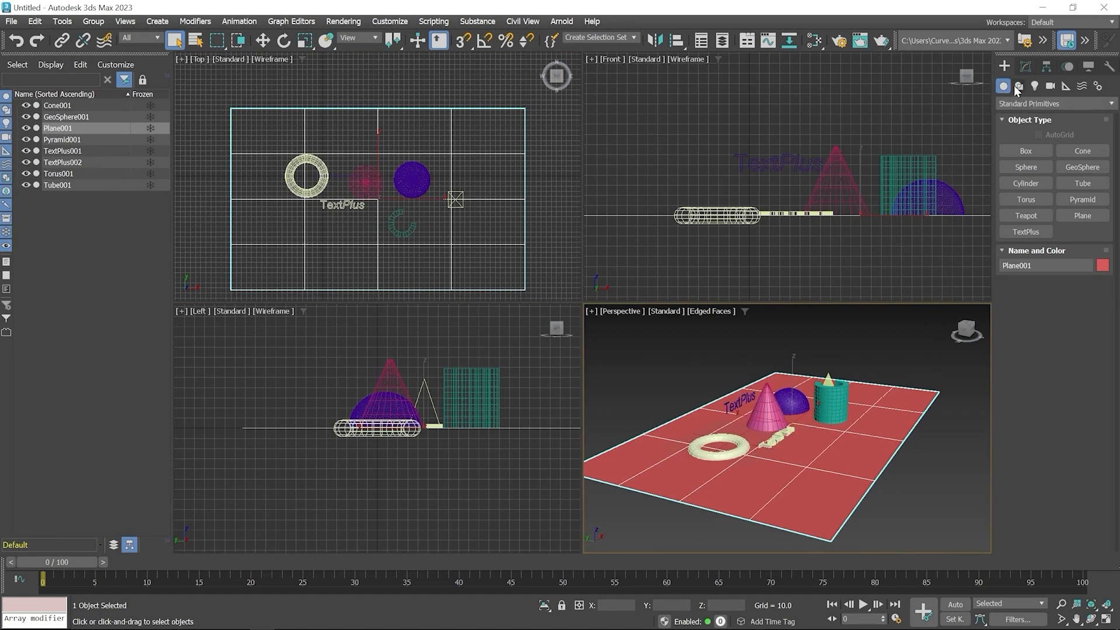
- Set the plane's Length Segs to 9 and Width Segs to 13
left_click(1025, 67)
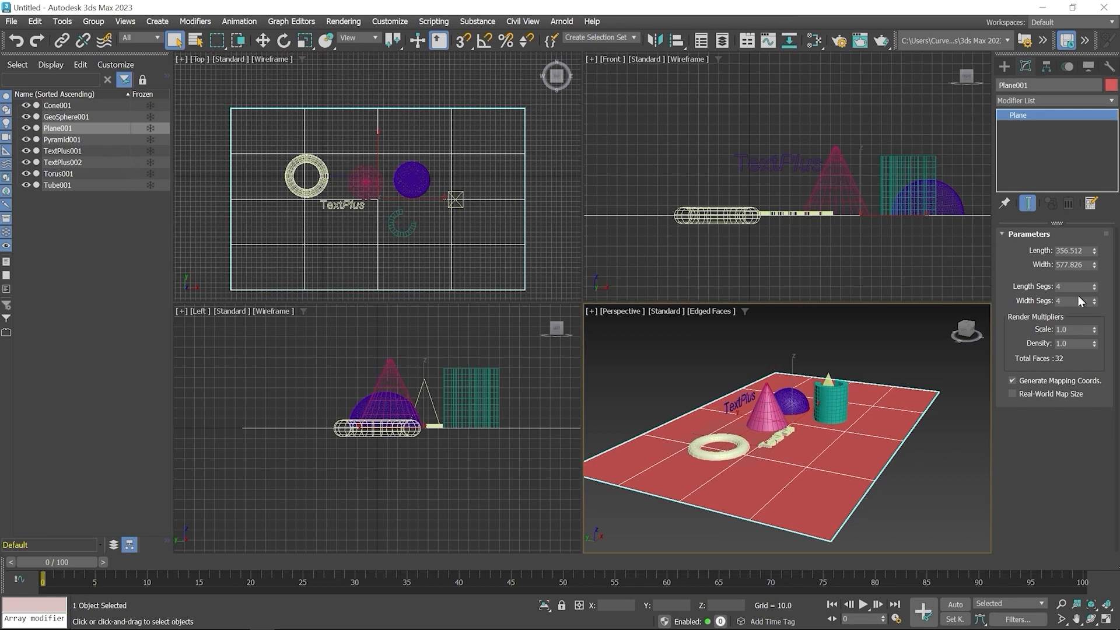
left_click_drag(1093, 287, 1094, 299)
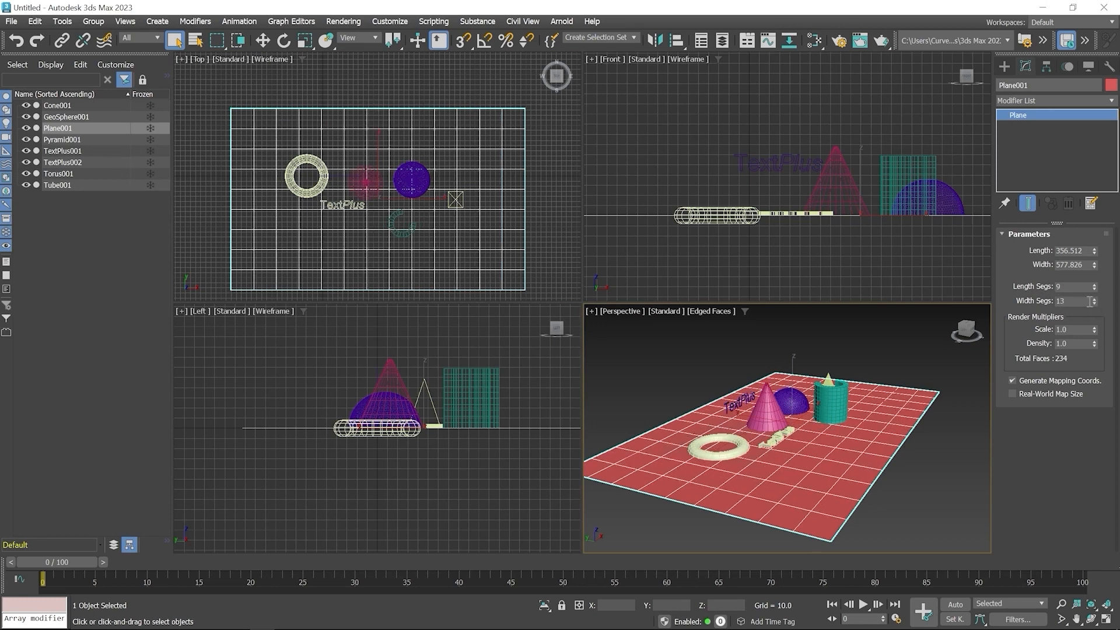